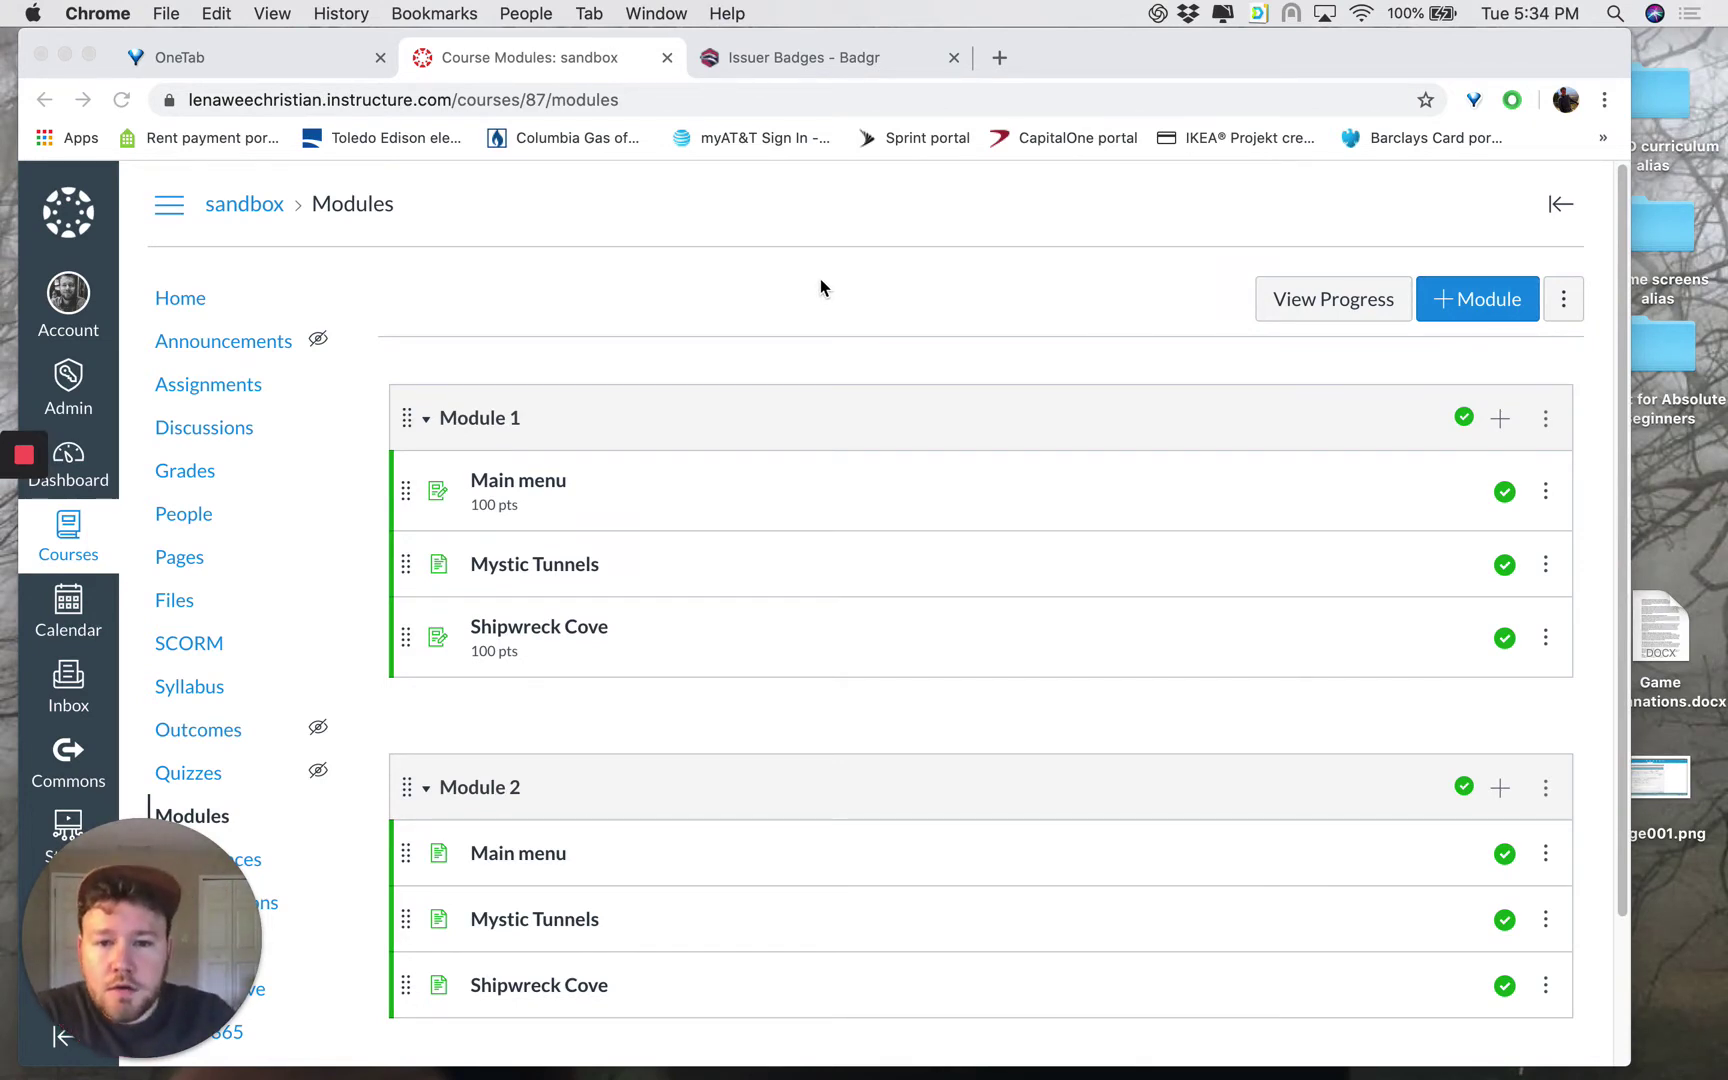
Switch to Mail, open Badgr's issuer invitation email and view the invitation in the browser.
key("ctrl+Right")
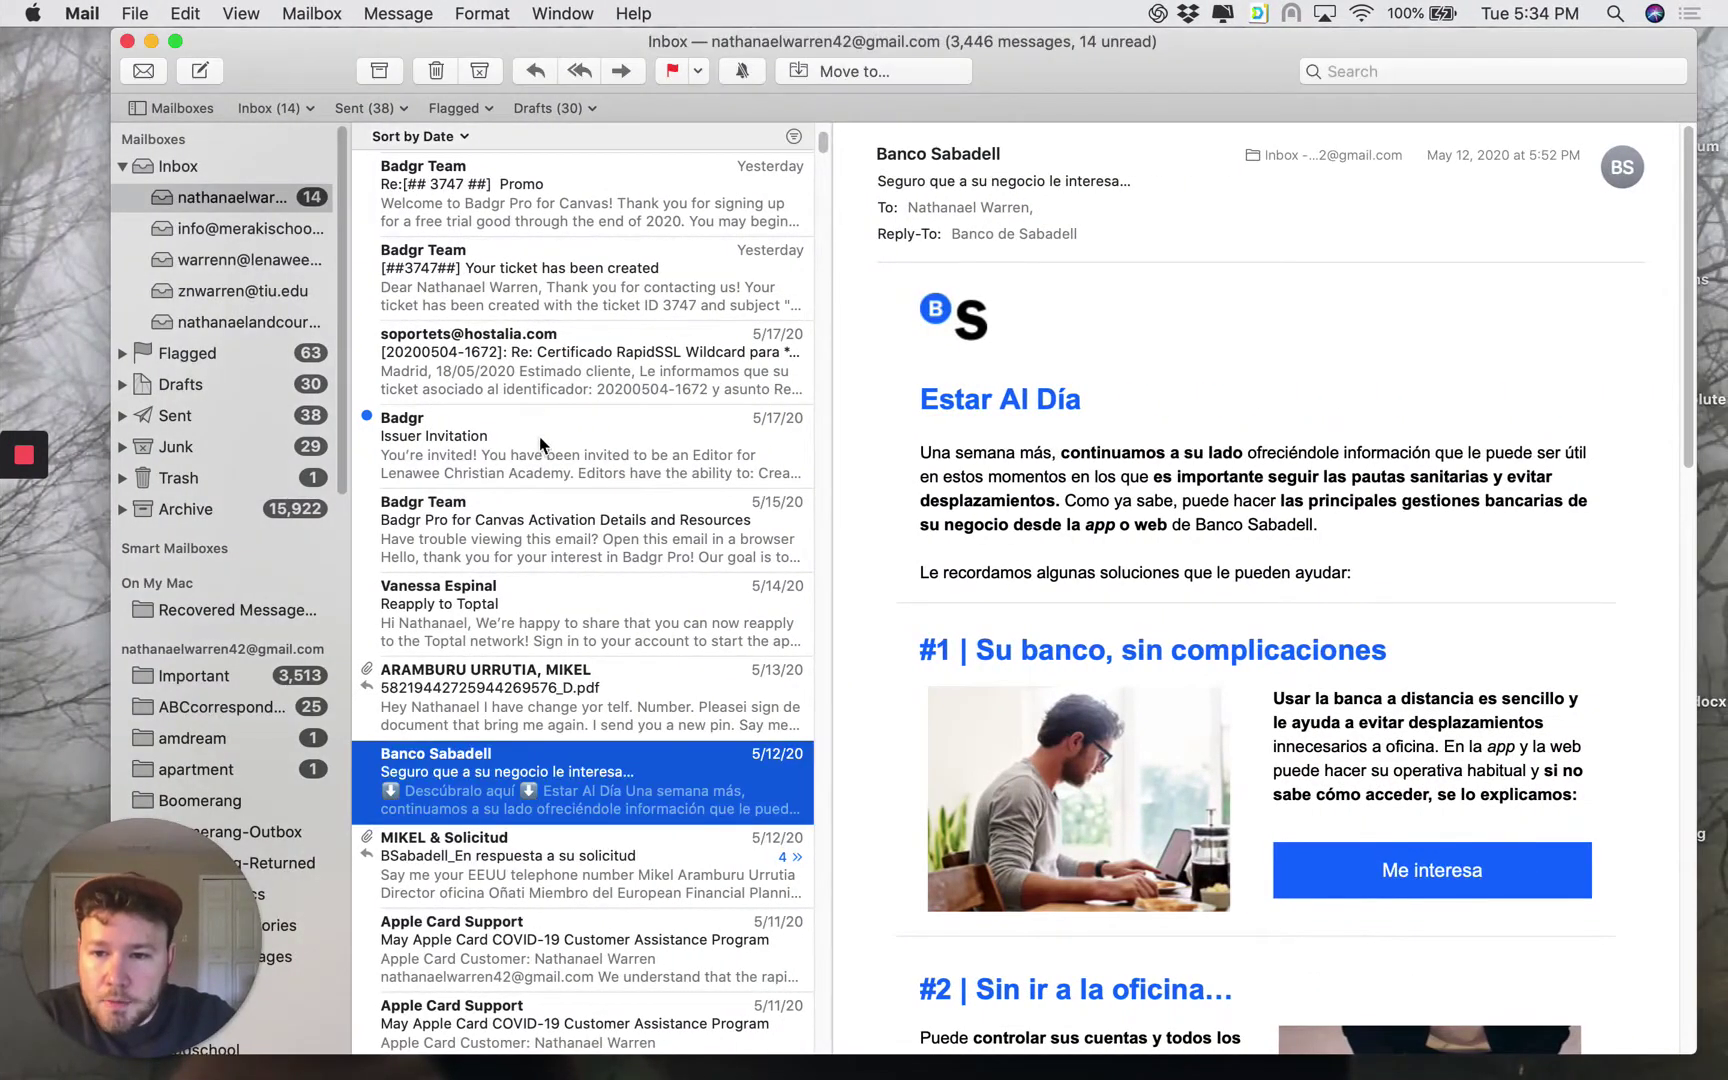
left_click(540, 441)
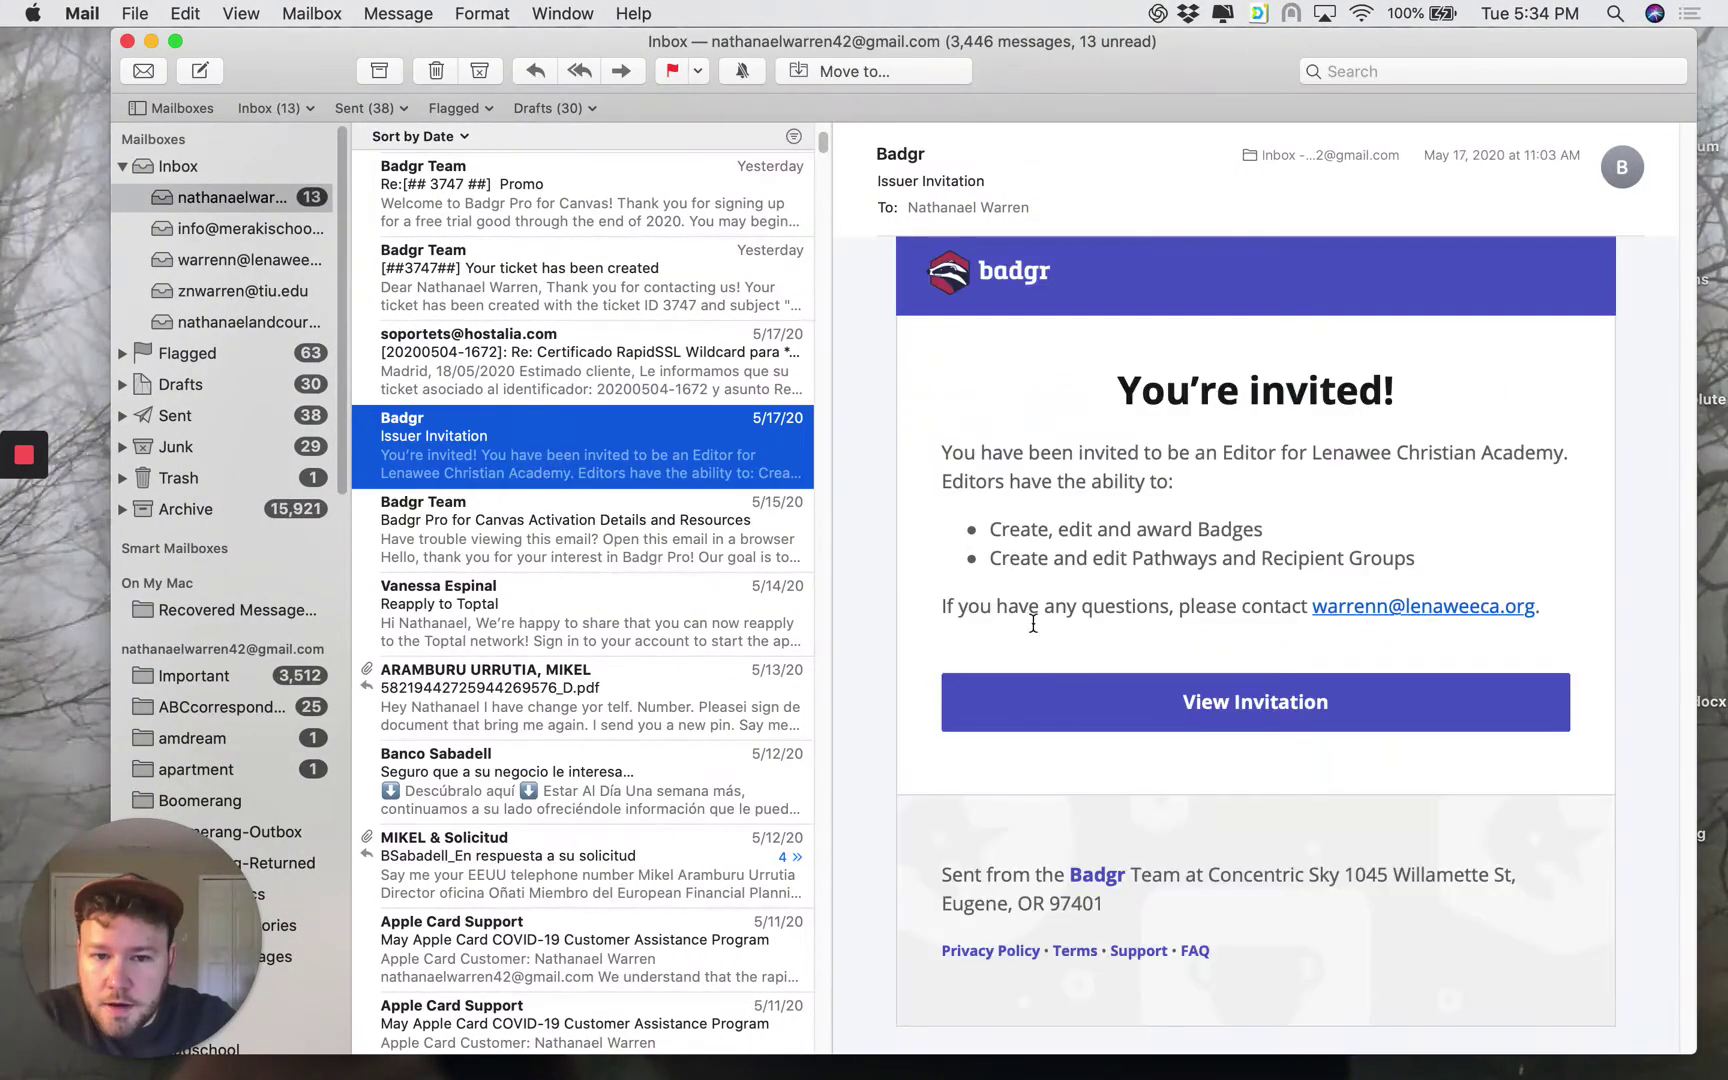
left_click(1219, 706)
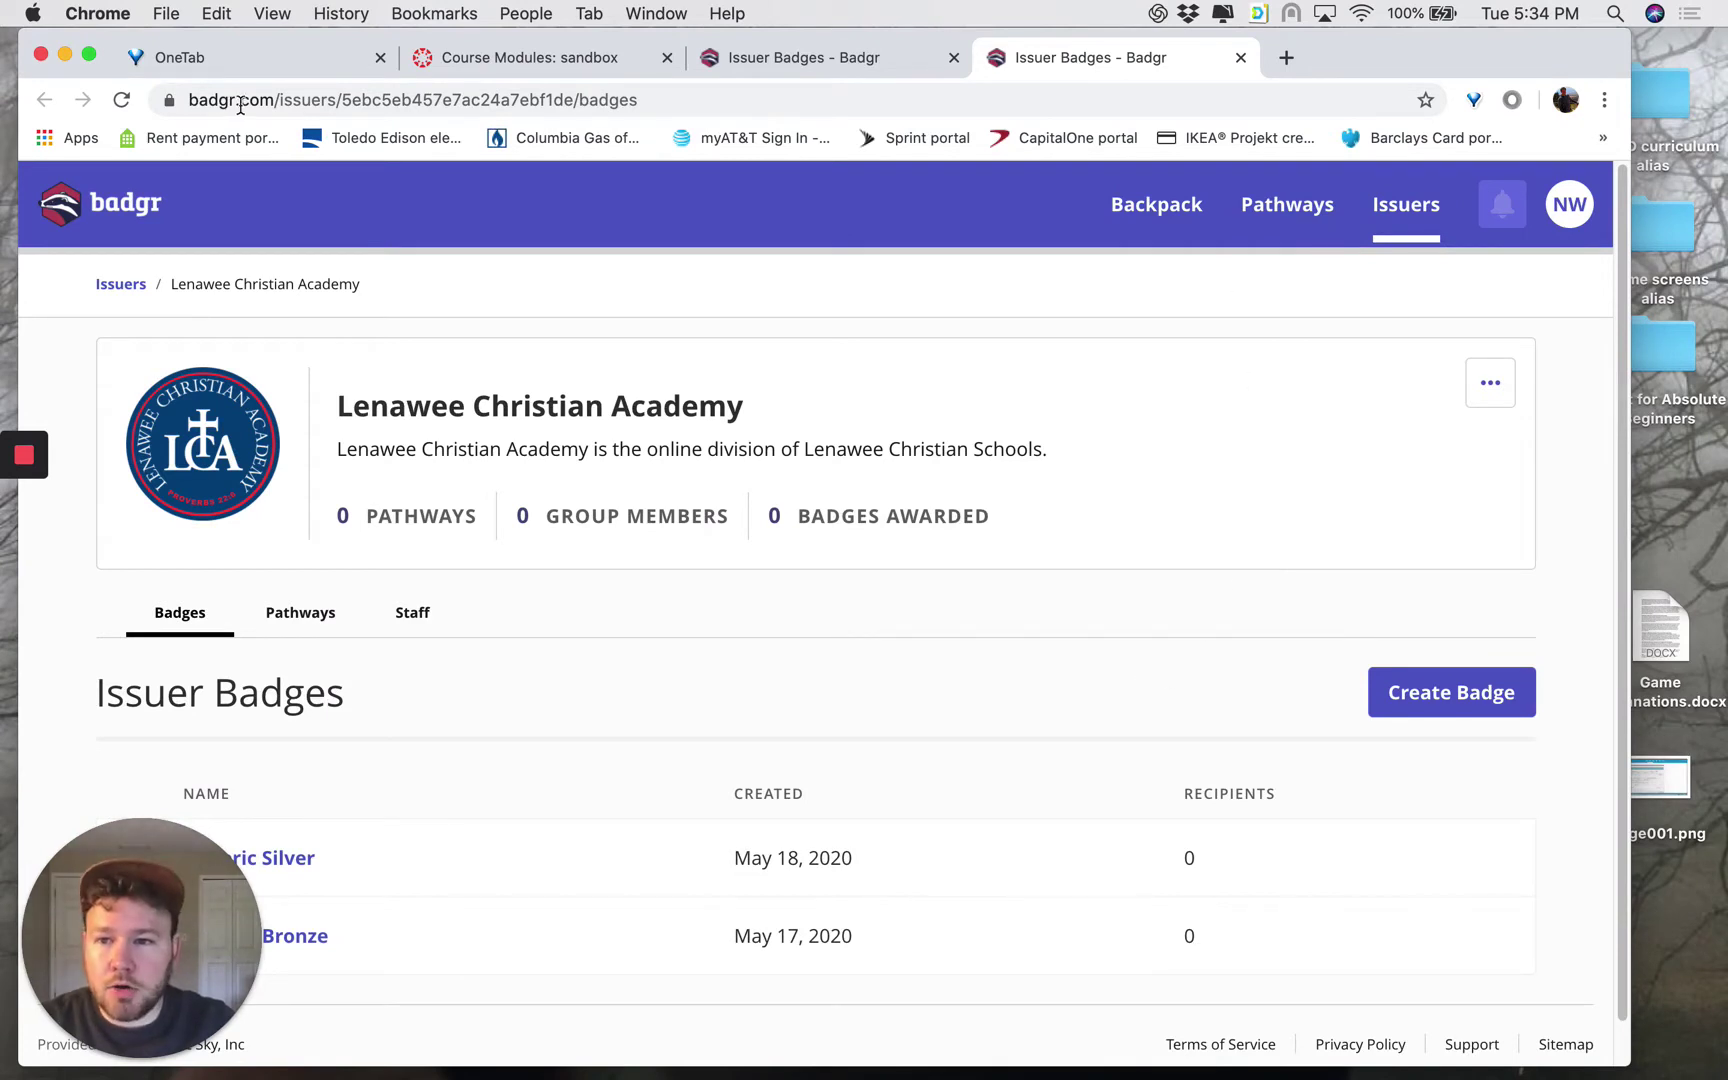
left_click_drag(1378, 52, 1406, 60)
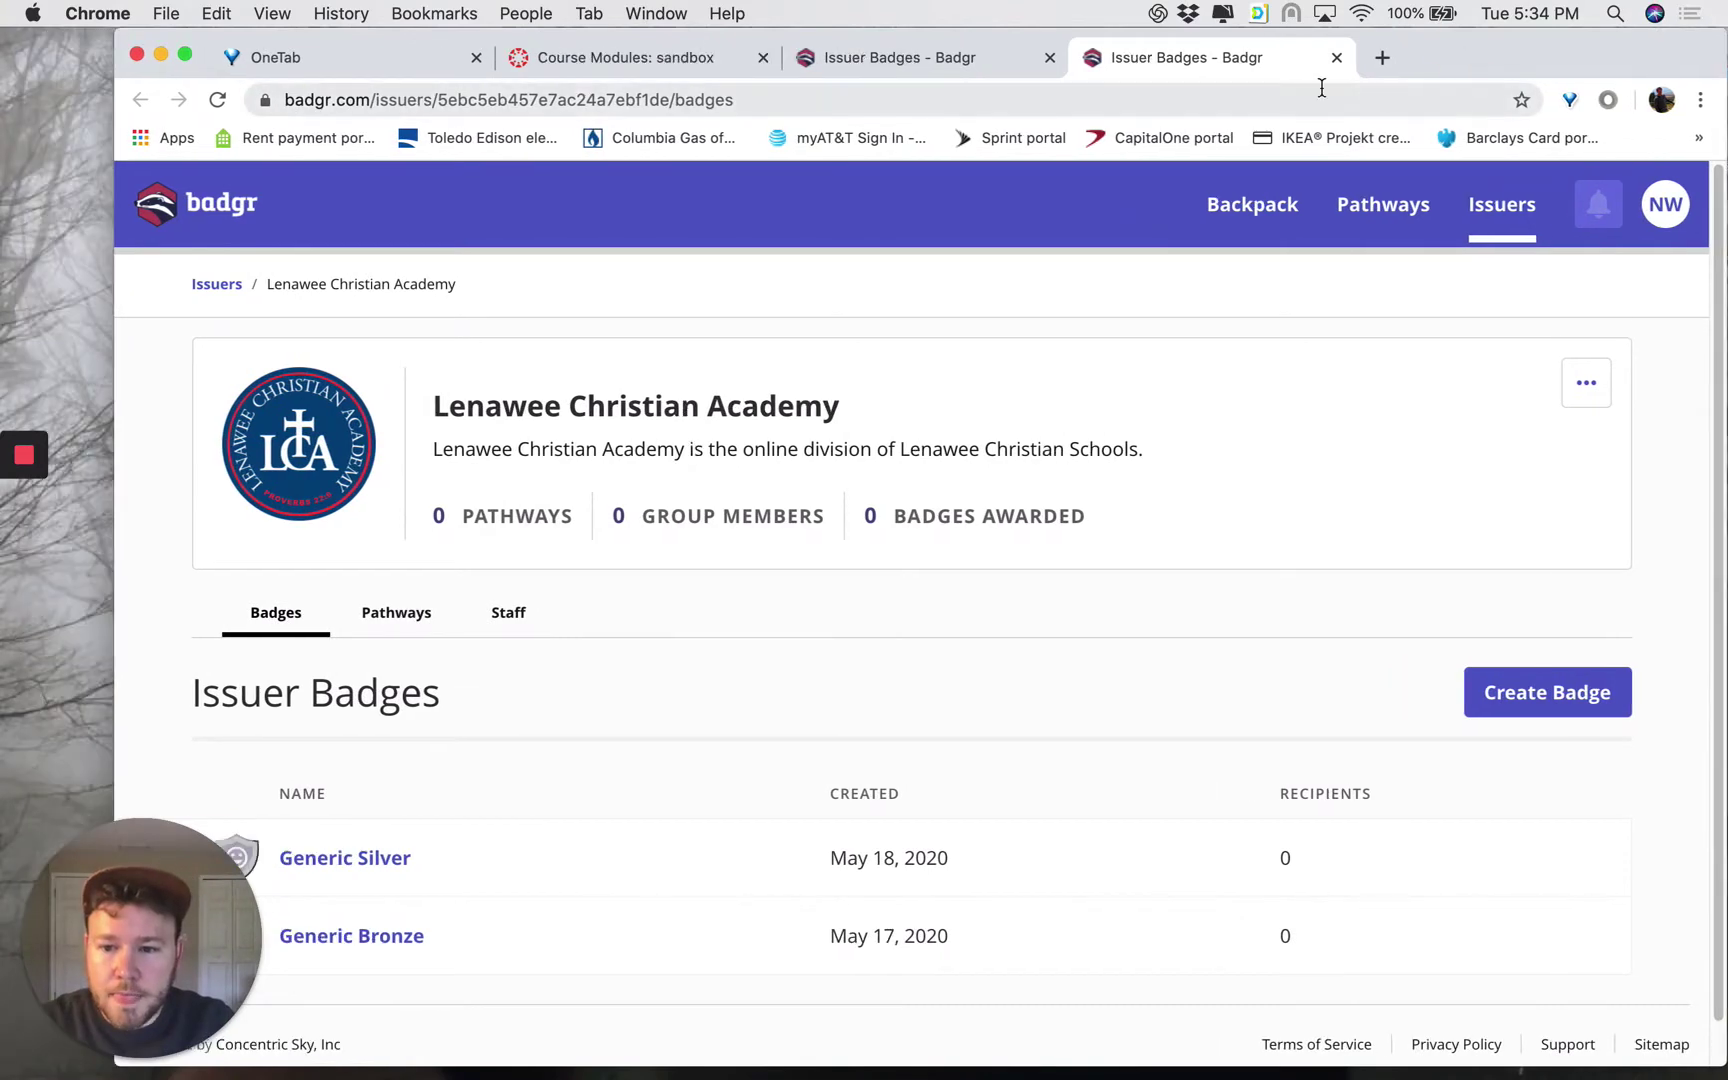
left_click_drag(180, 34, 237, 38)
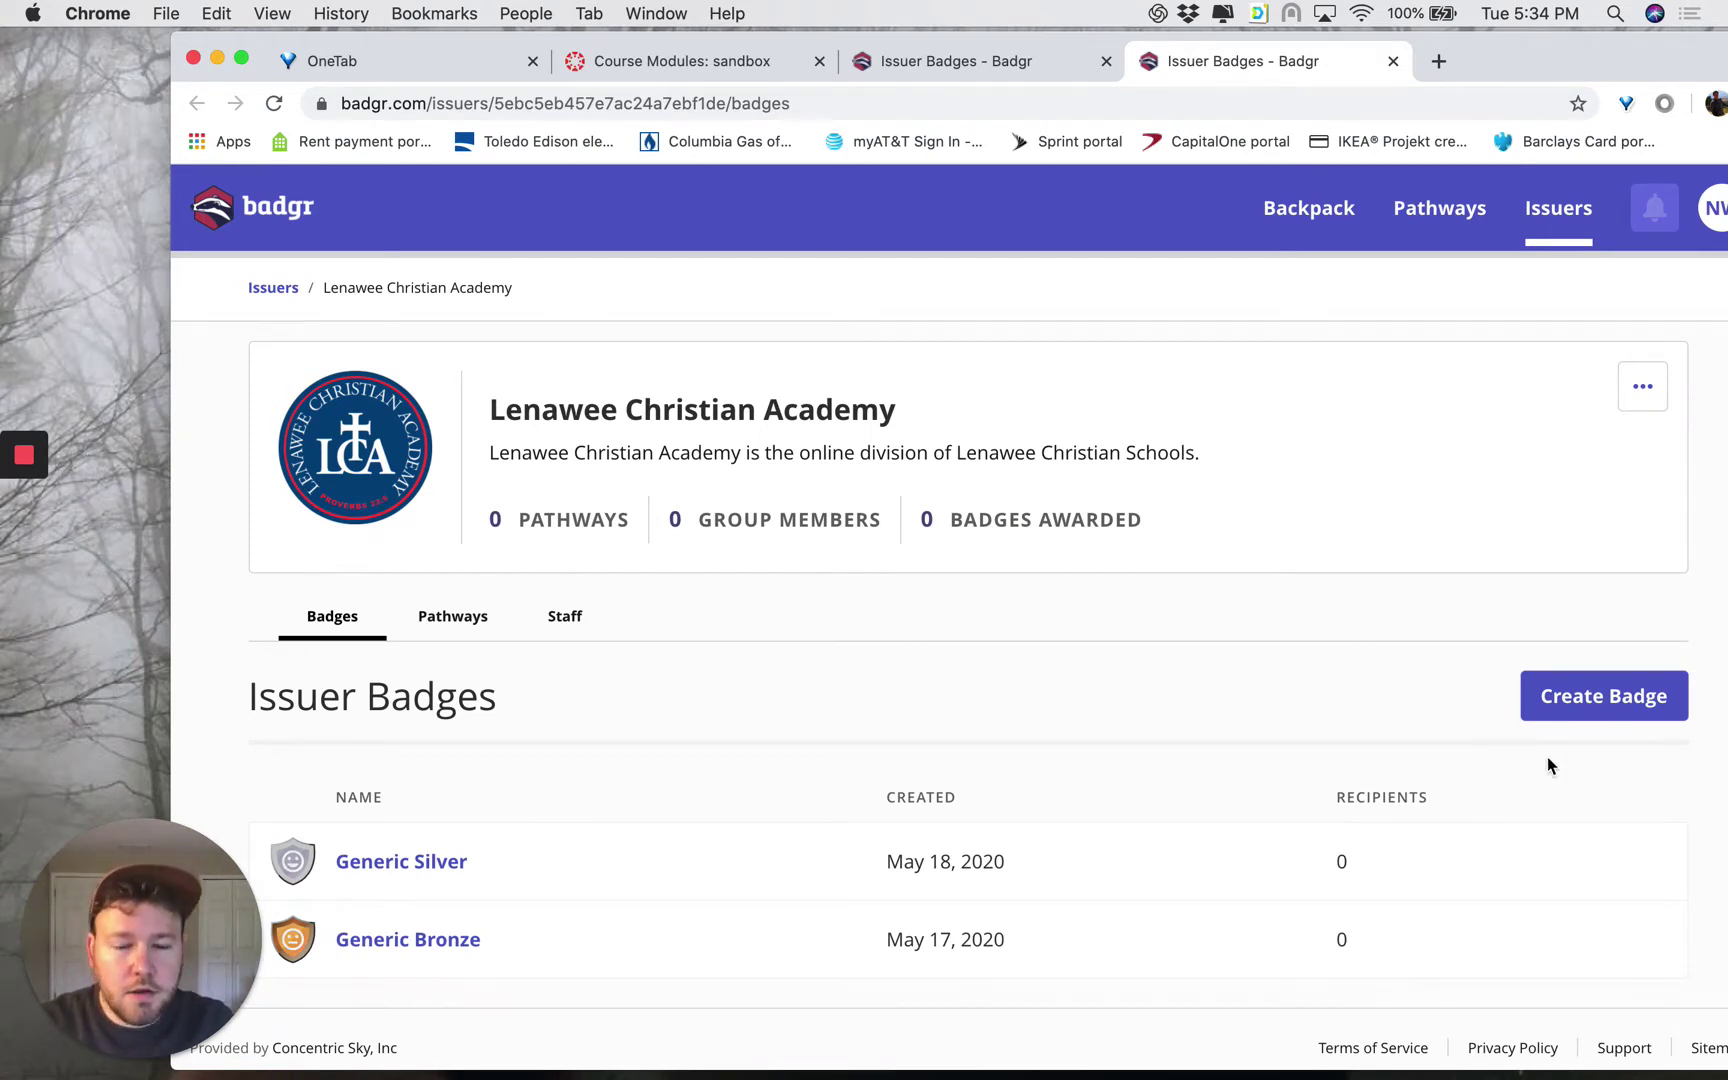
Start a new badge for Lenawee Christian Academy and choose to design its image instead of uploading one.
left_click(1590, 702)
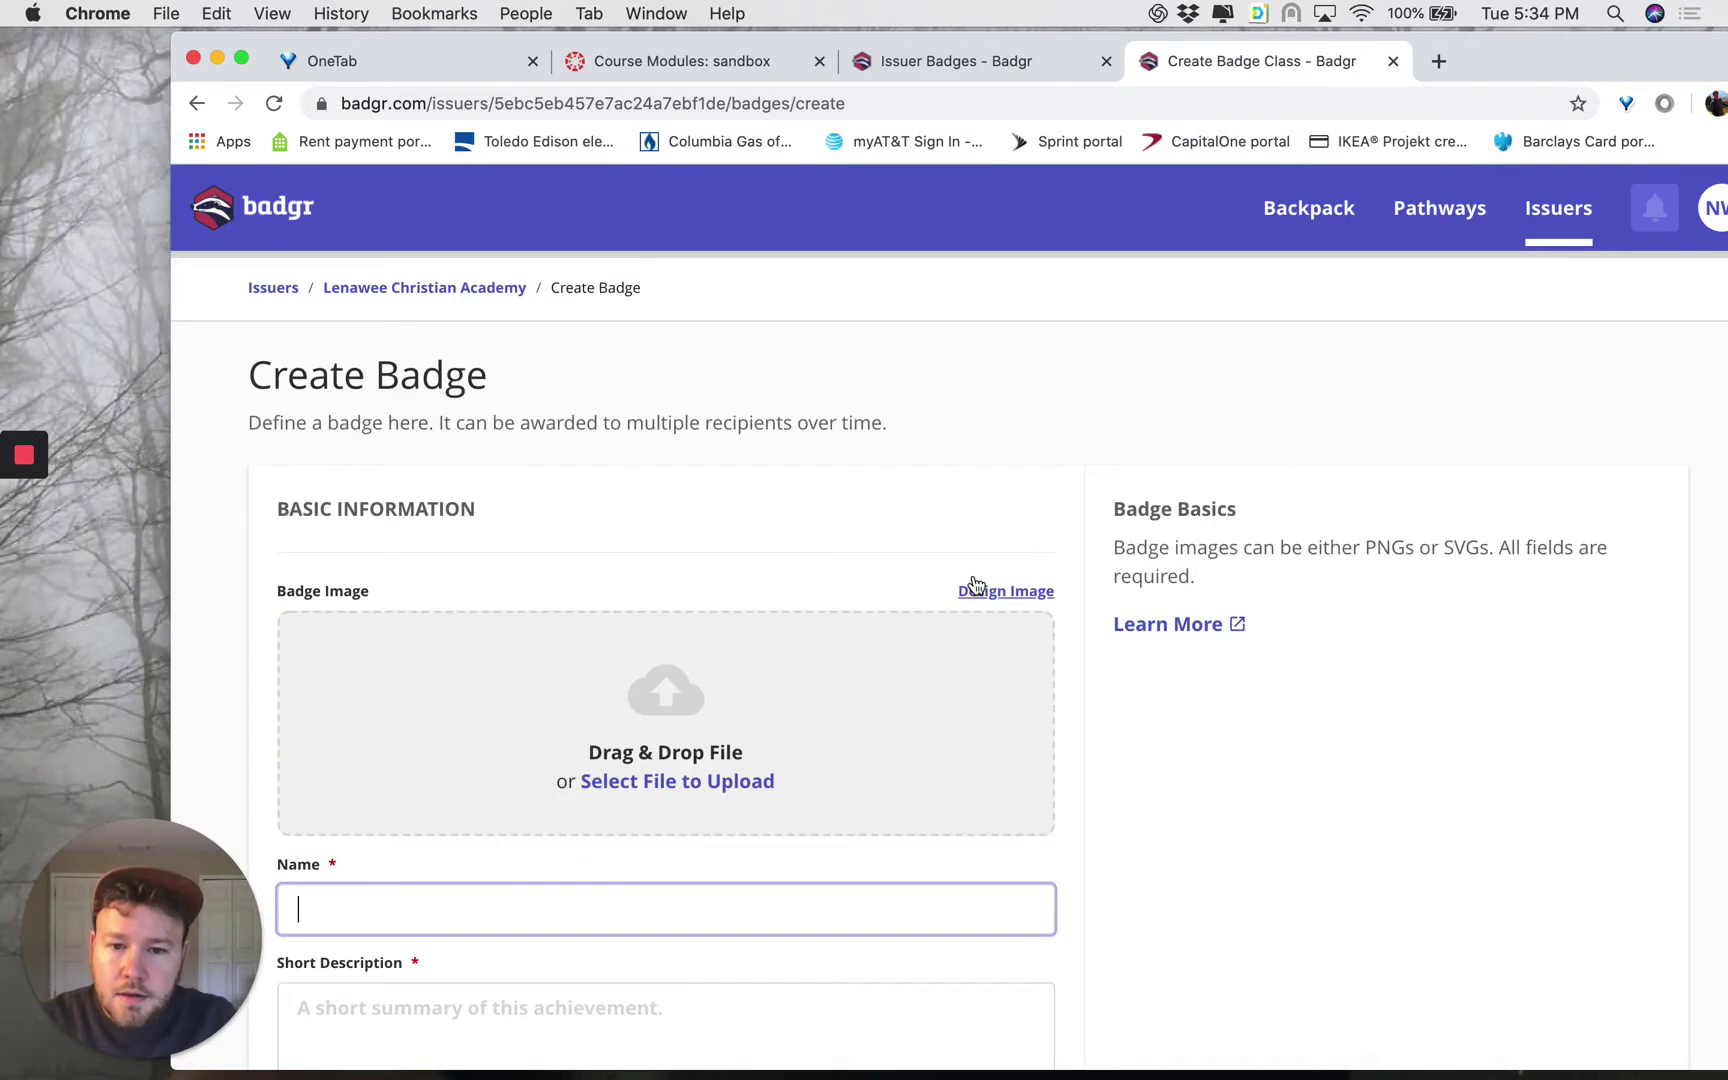
scroll(940, 590, "down", 2)
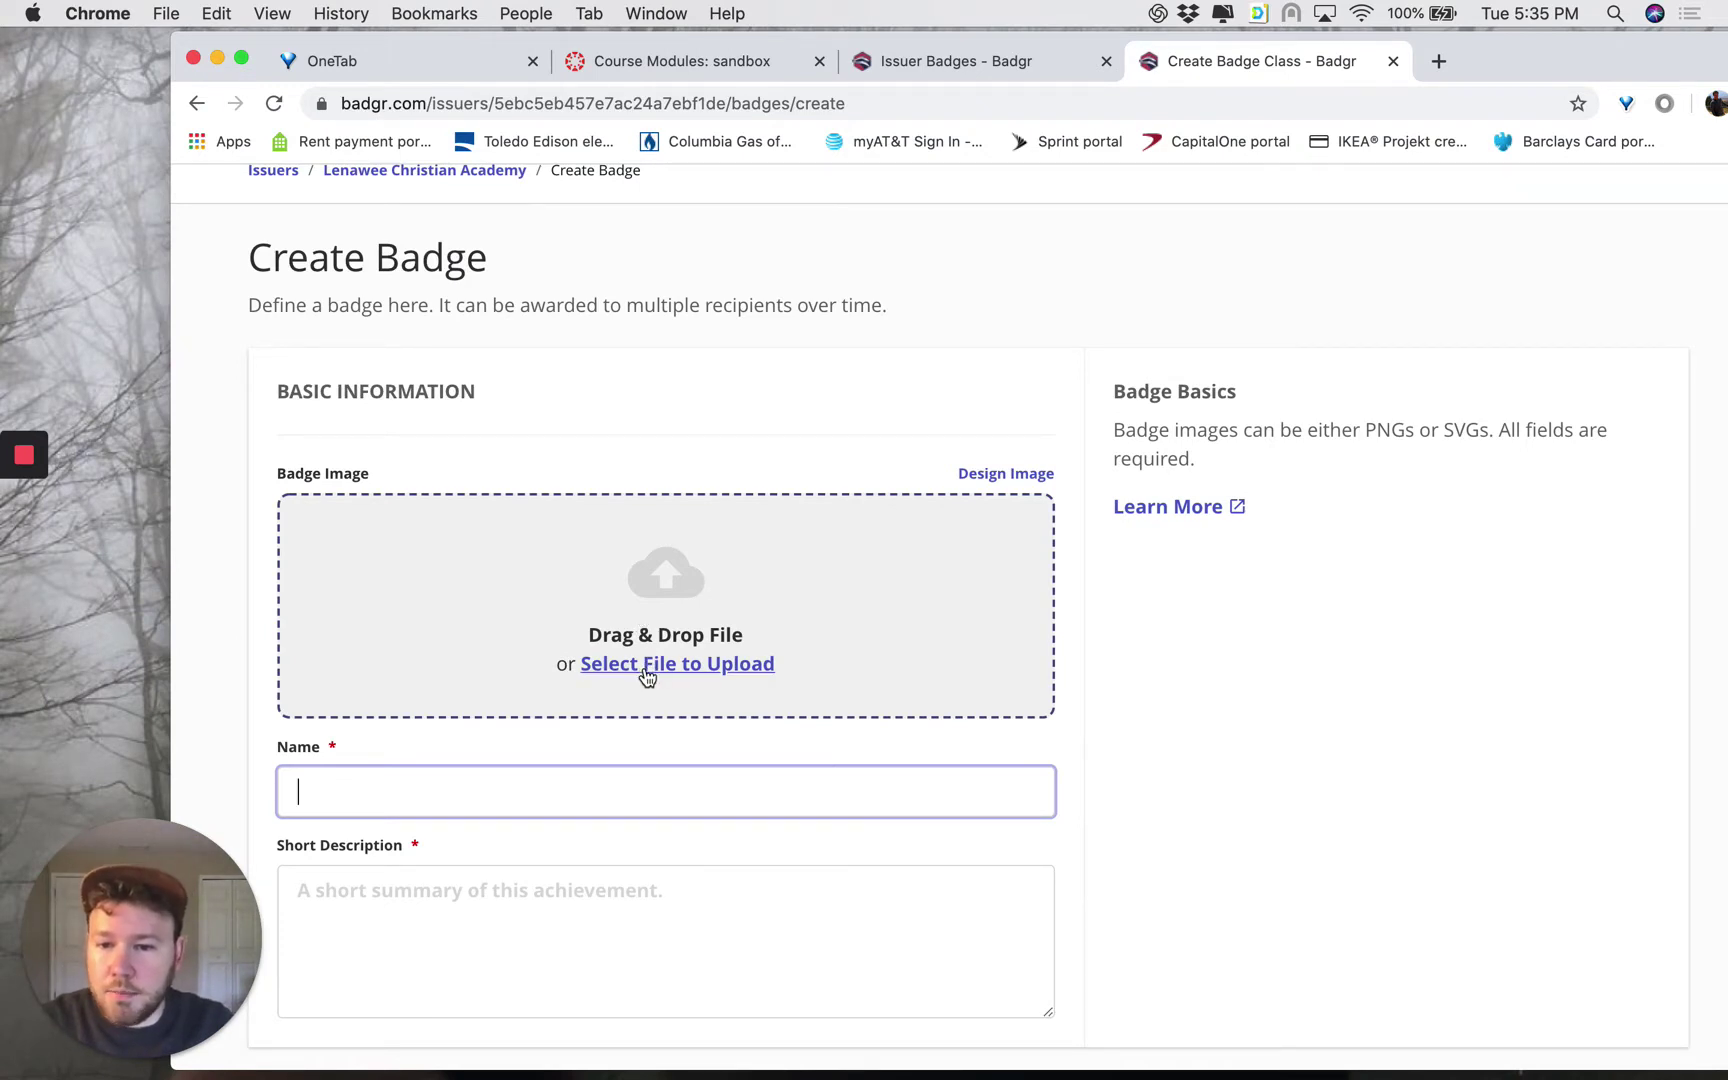
left_click(998, 475)
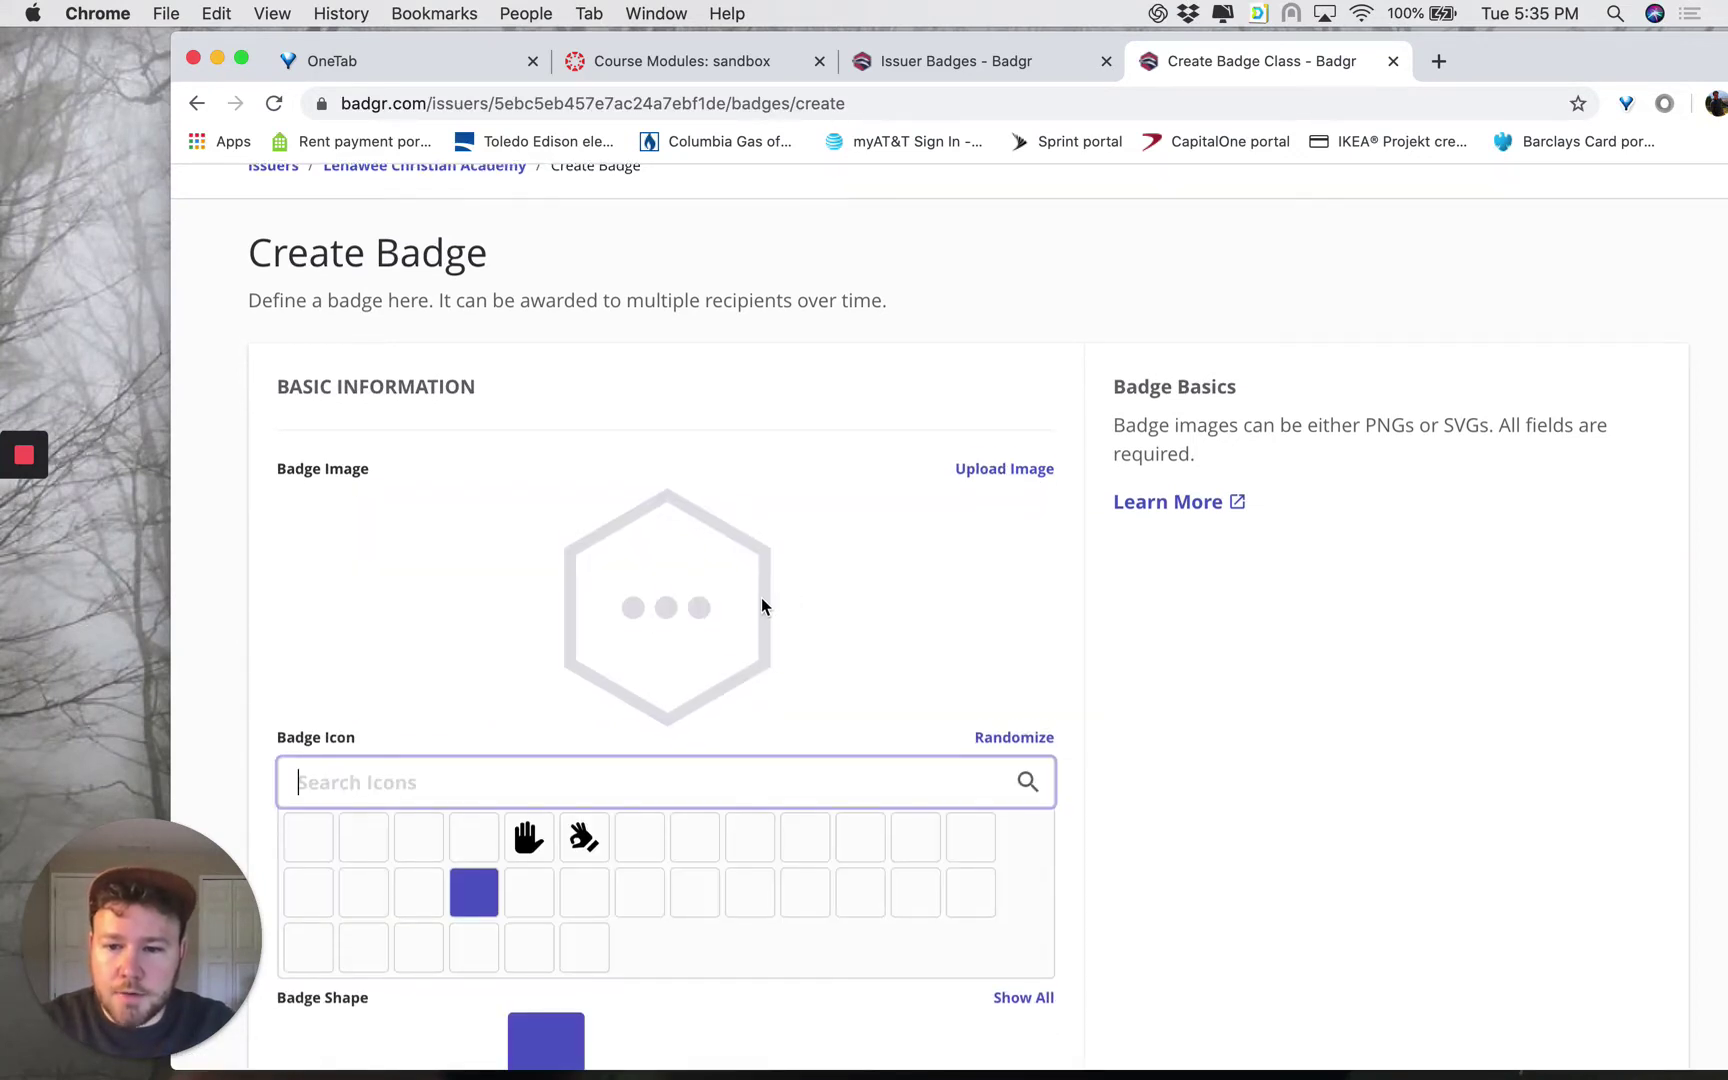
Show all badge shapes and choose the wide pointed shield in the last row.
scroll(765, 600, "down", 3)
scroll(781, 605, "down", 1)
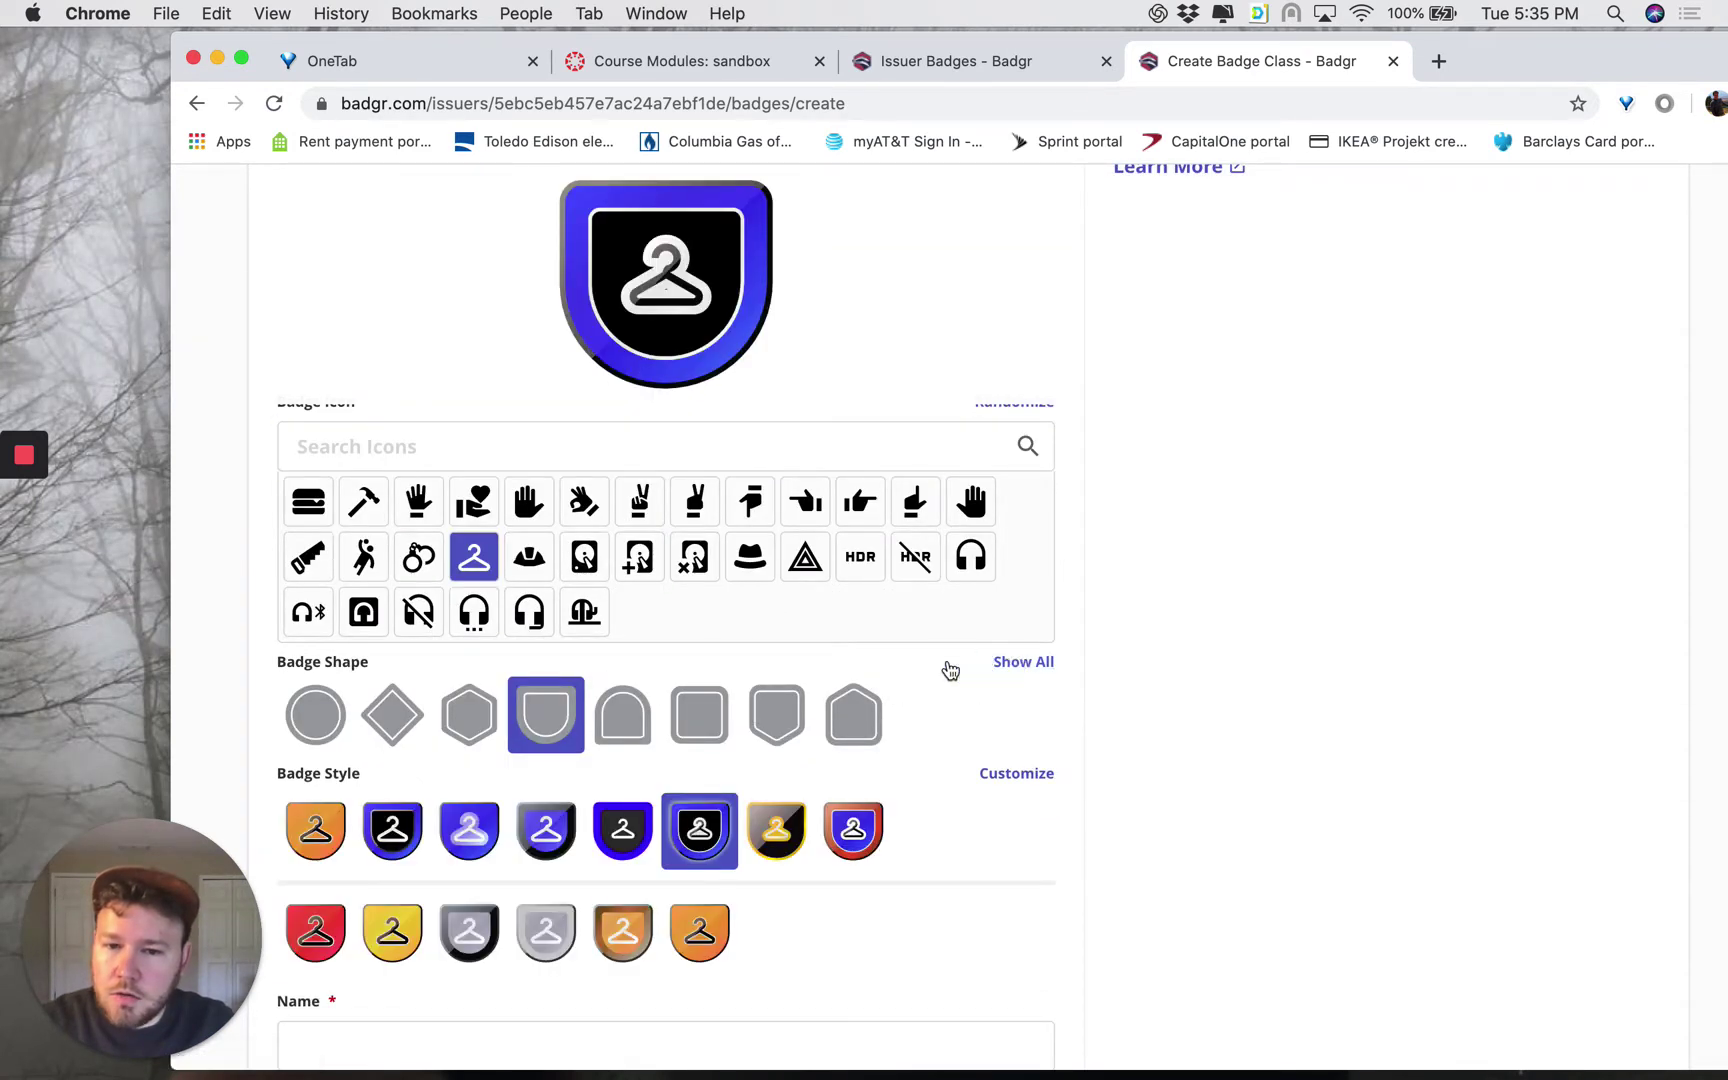
left_click(1016, 662)
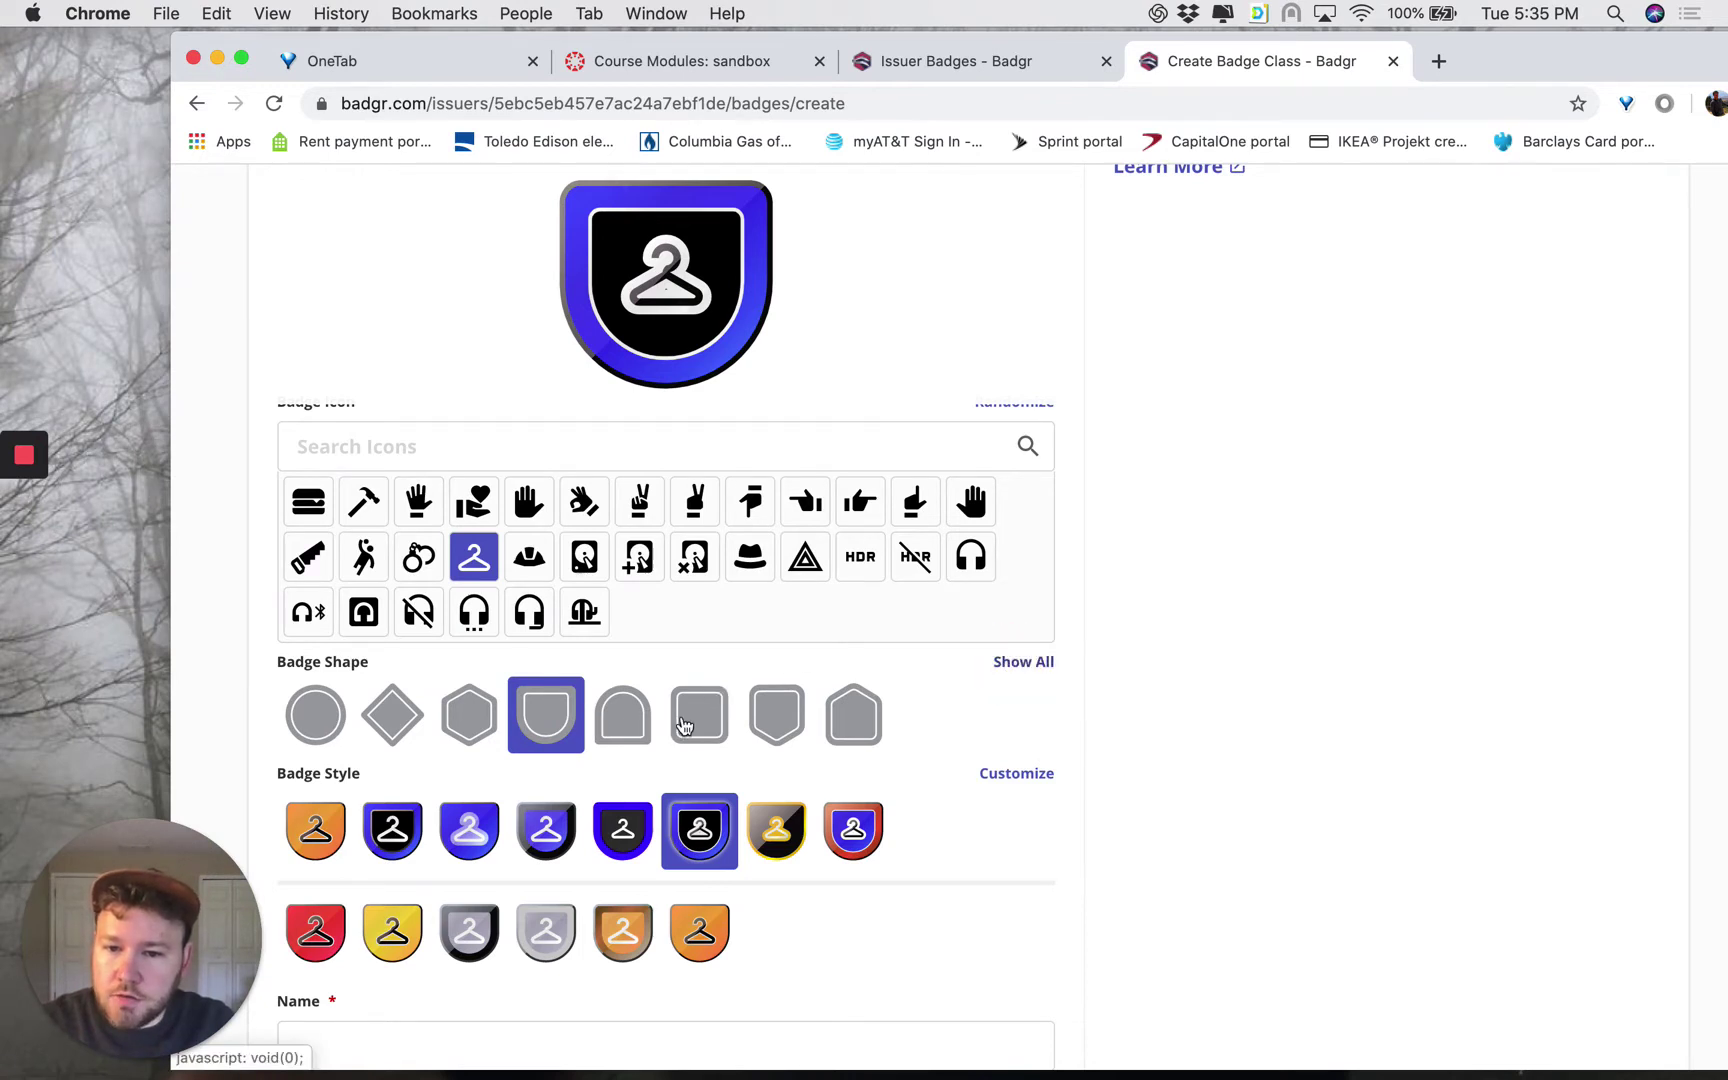
scroll(683, 724, "down", 1)
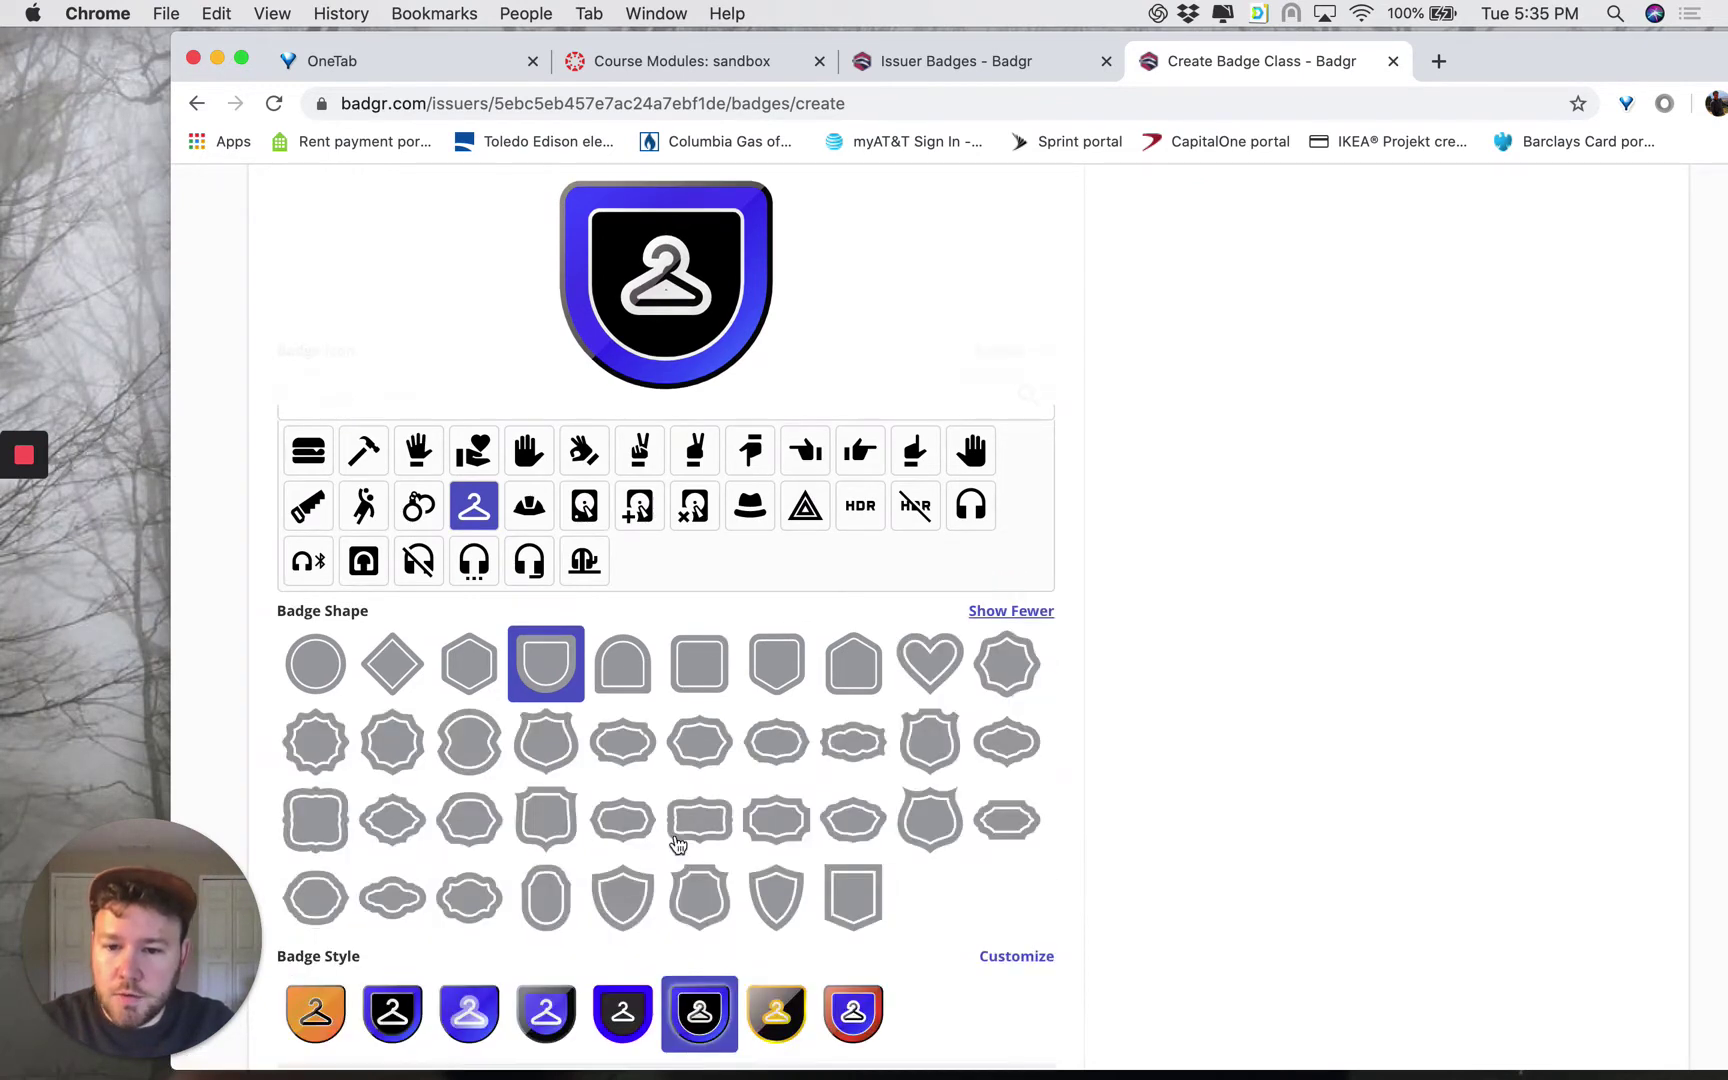
left_click(618, 910)
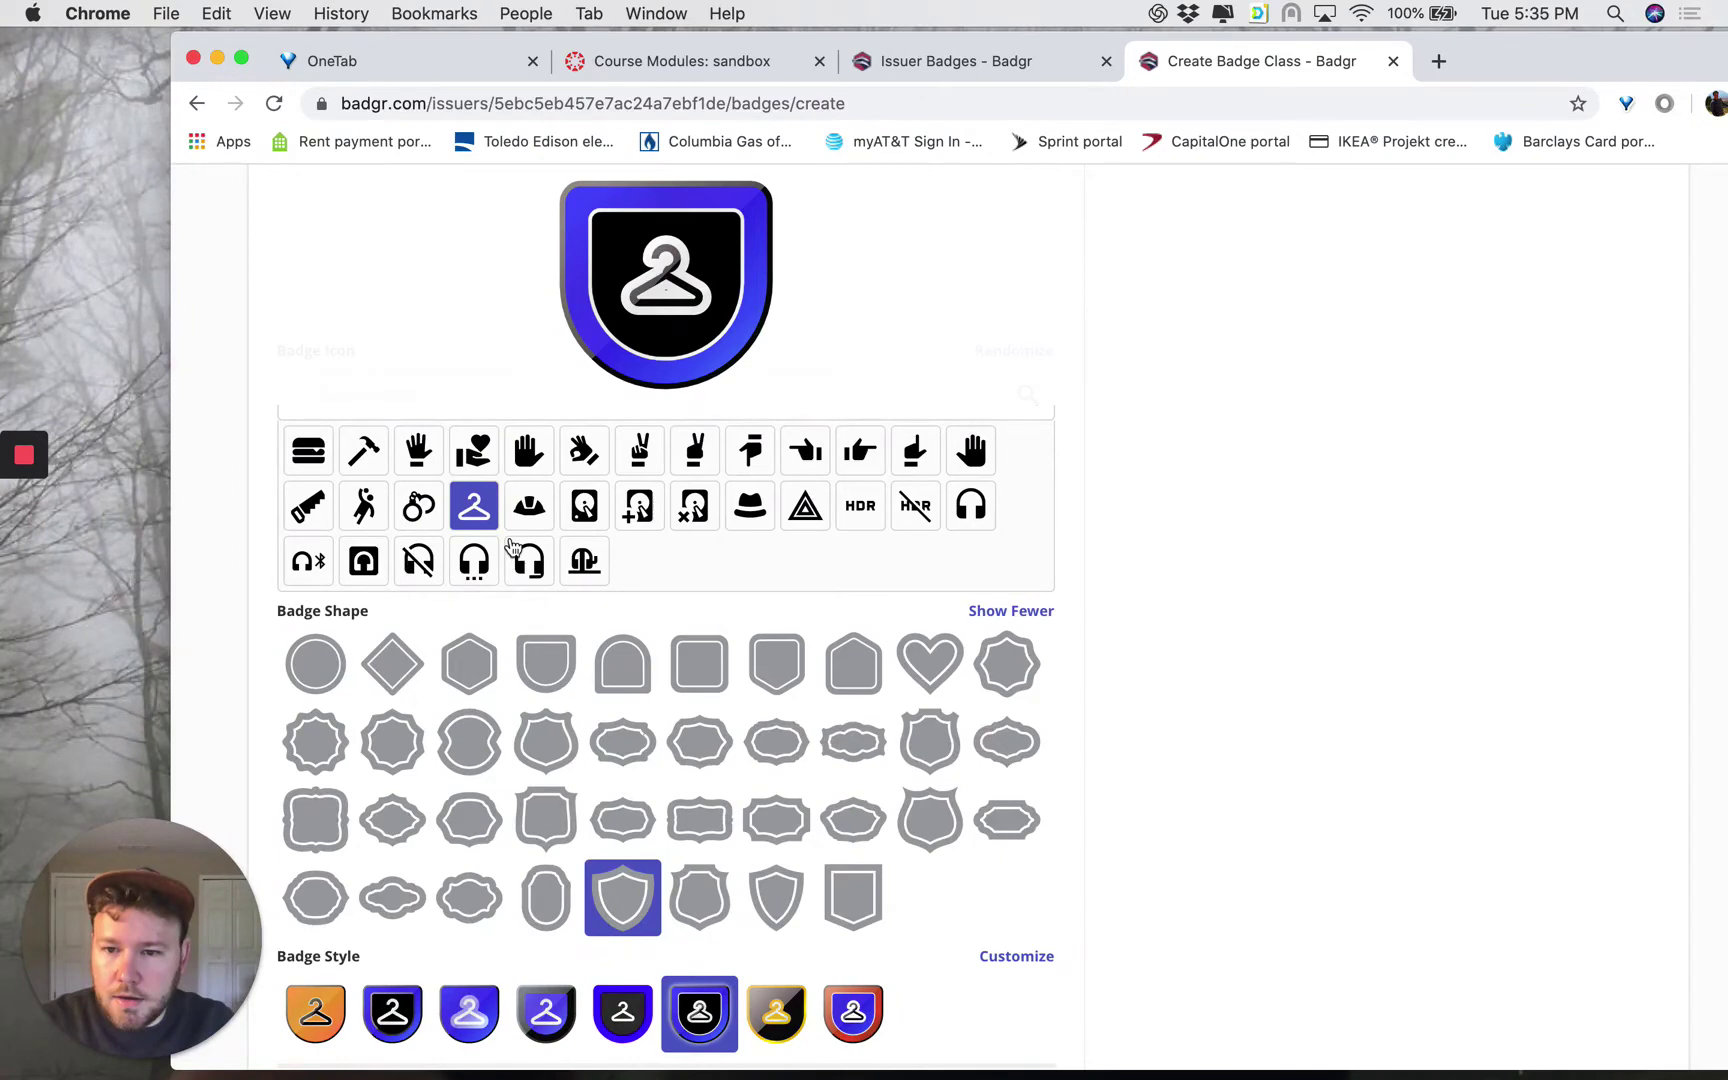
Search the badge icons for "thumb" and choose the outlined thumbs-up icon.
left_click(458, 499)
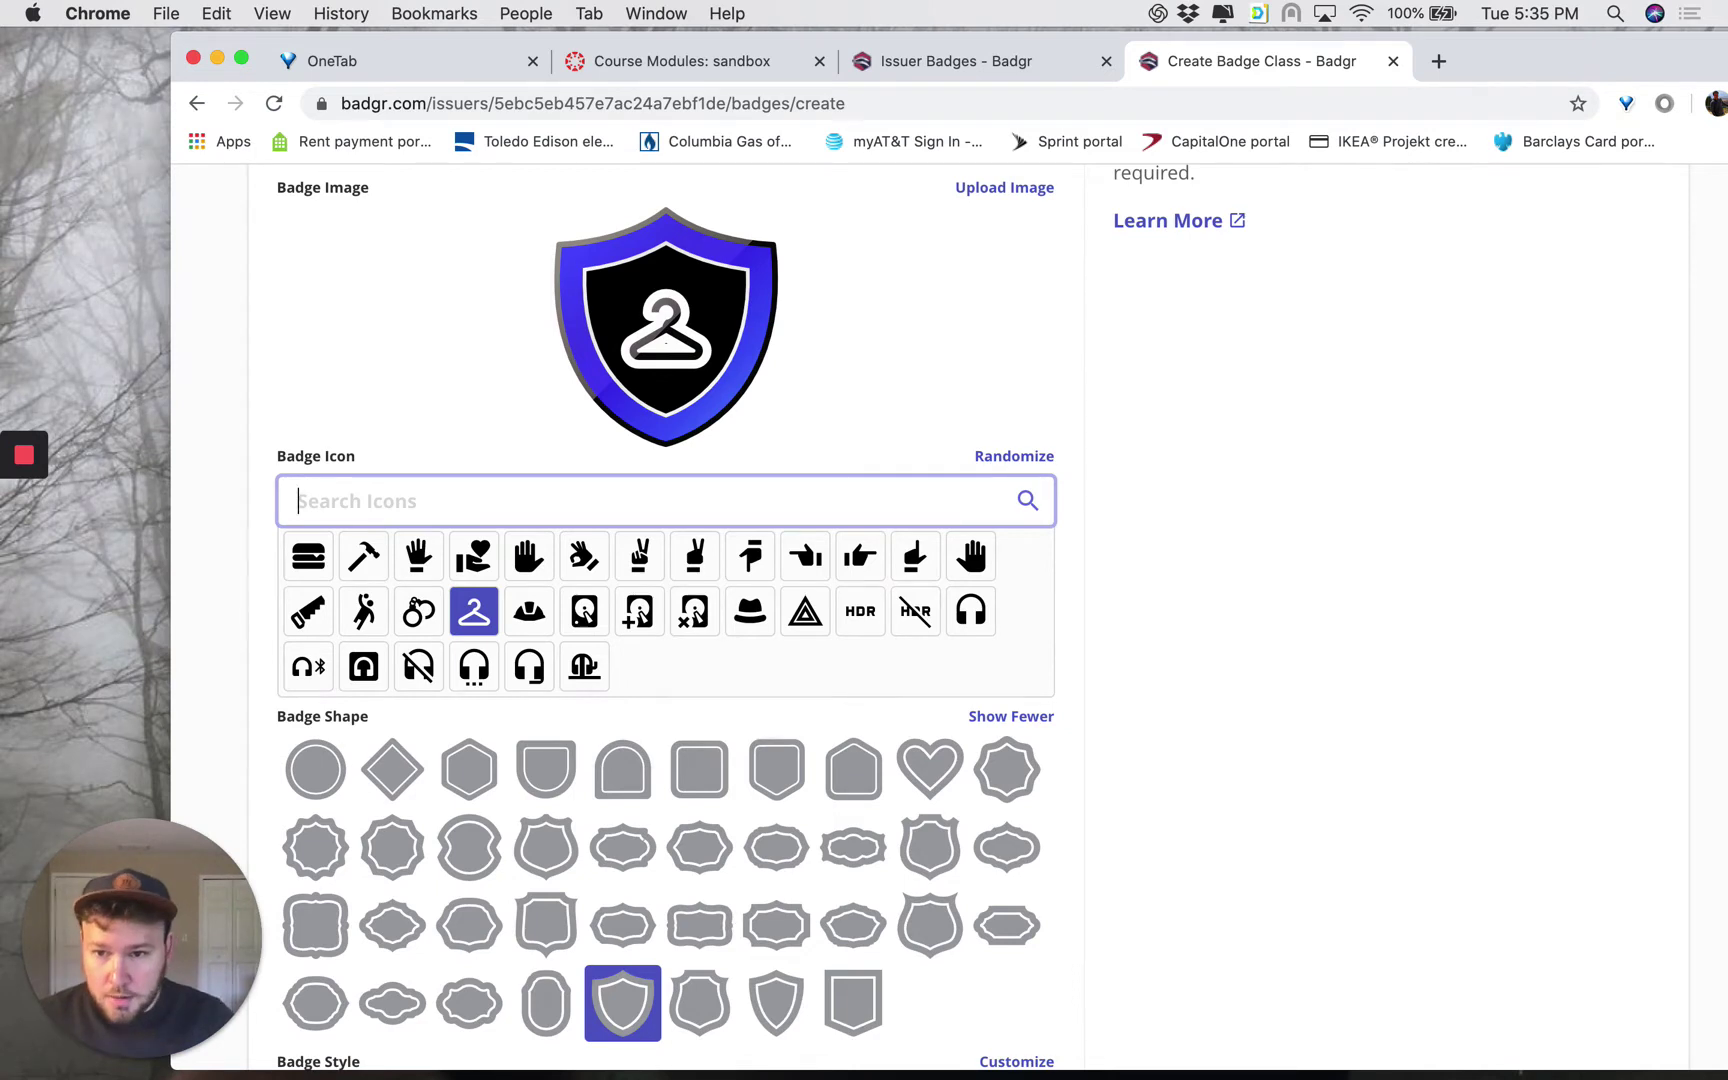
type("thumb")
left_click(472, 560)
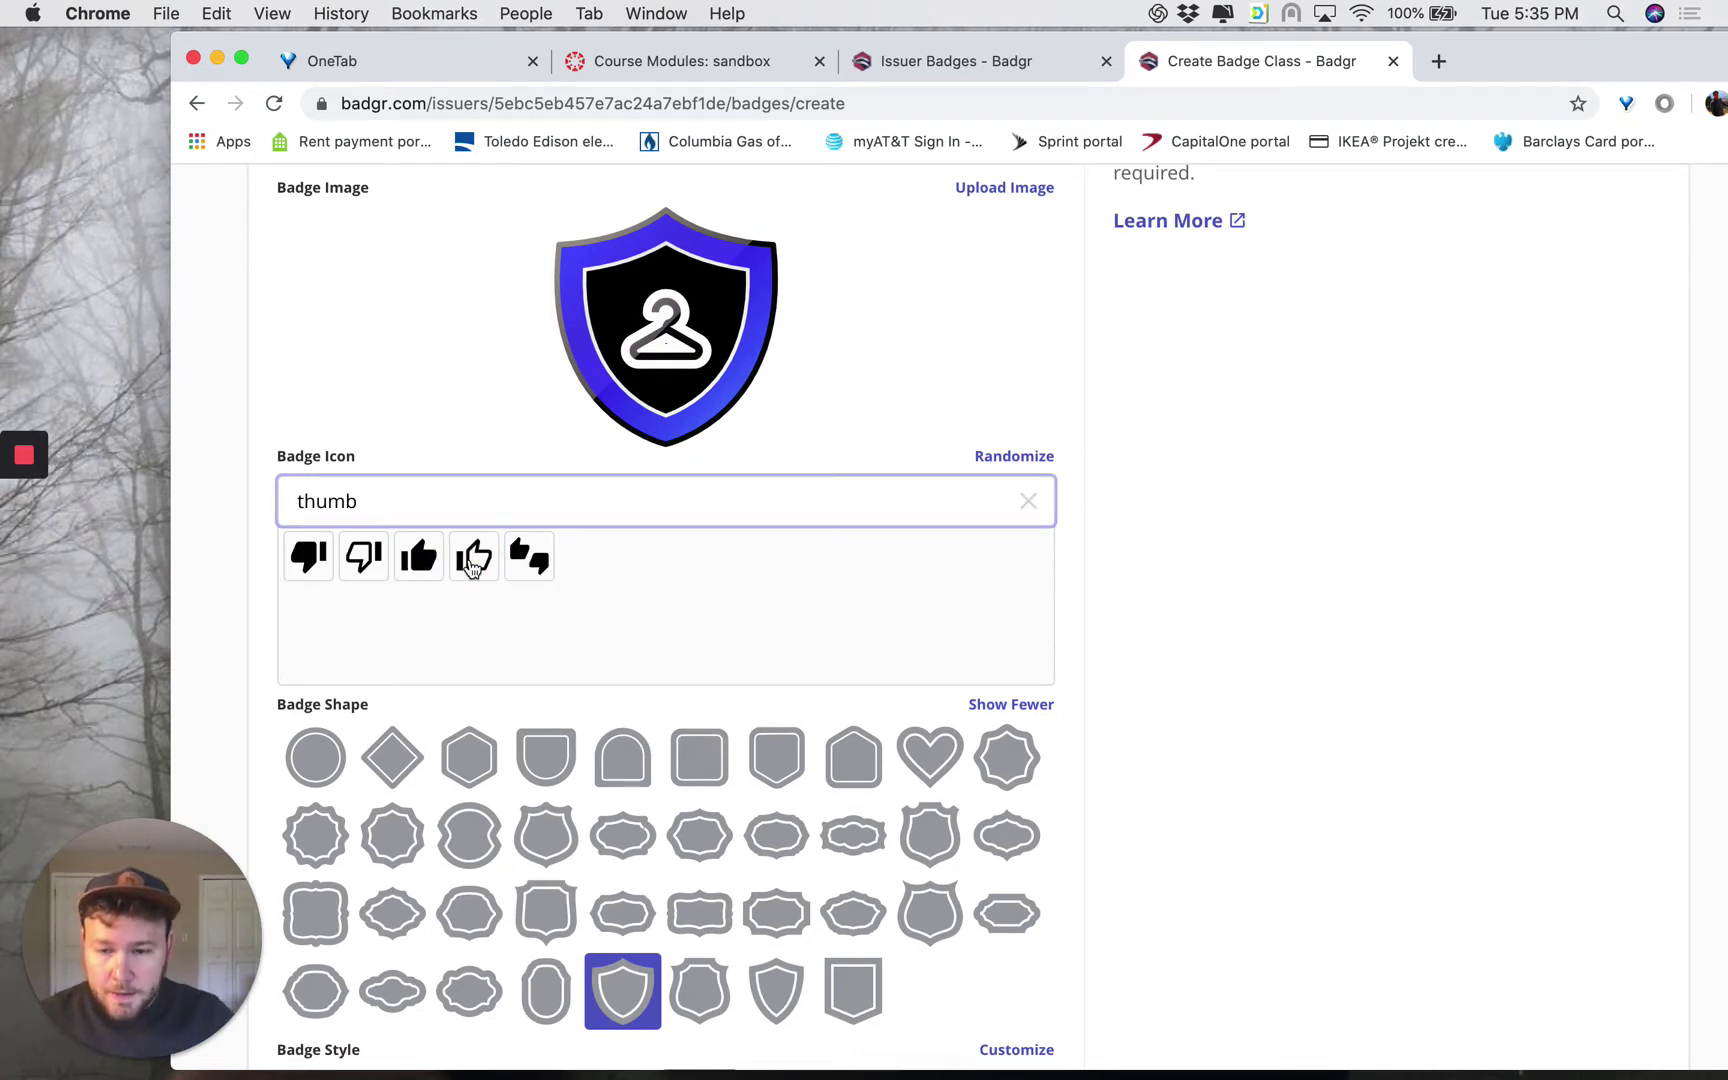
left_click(472, 563)
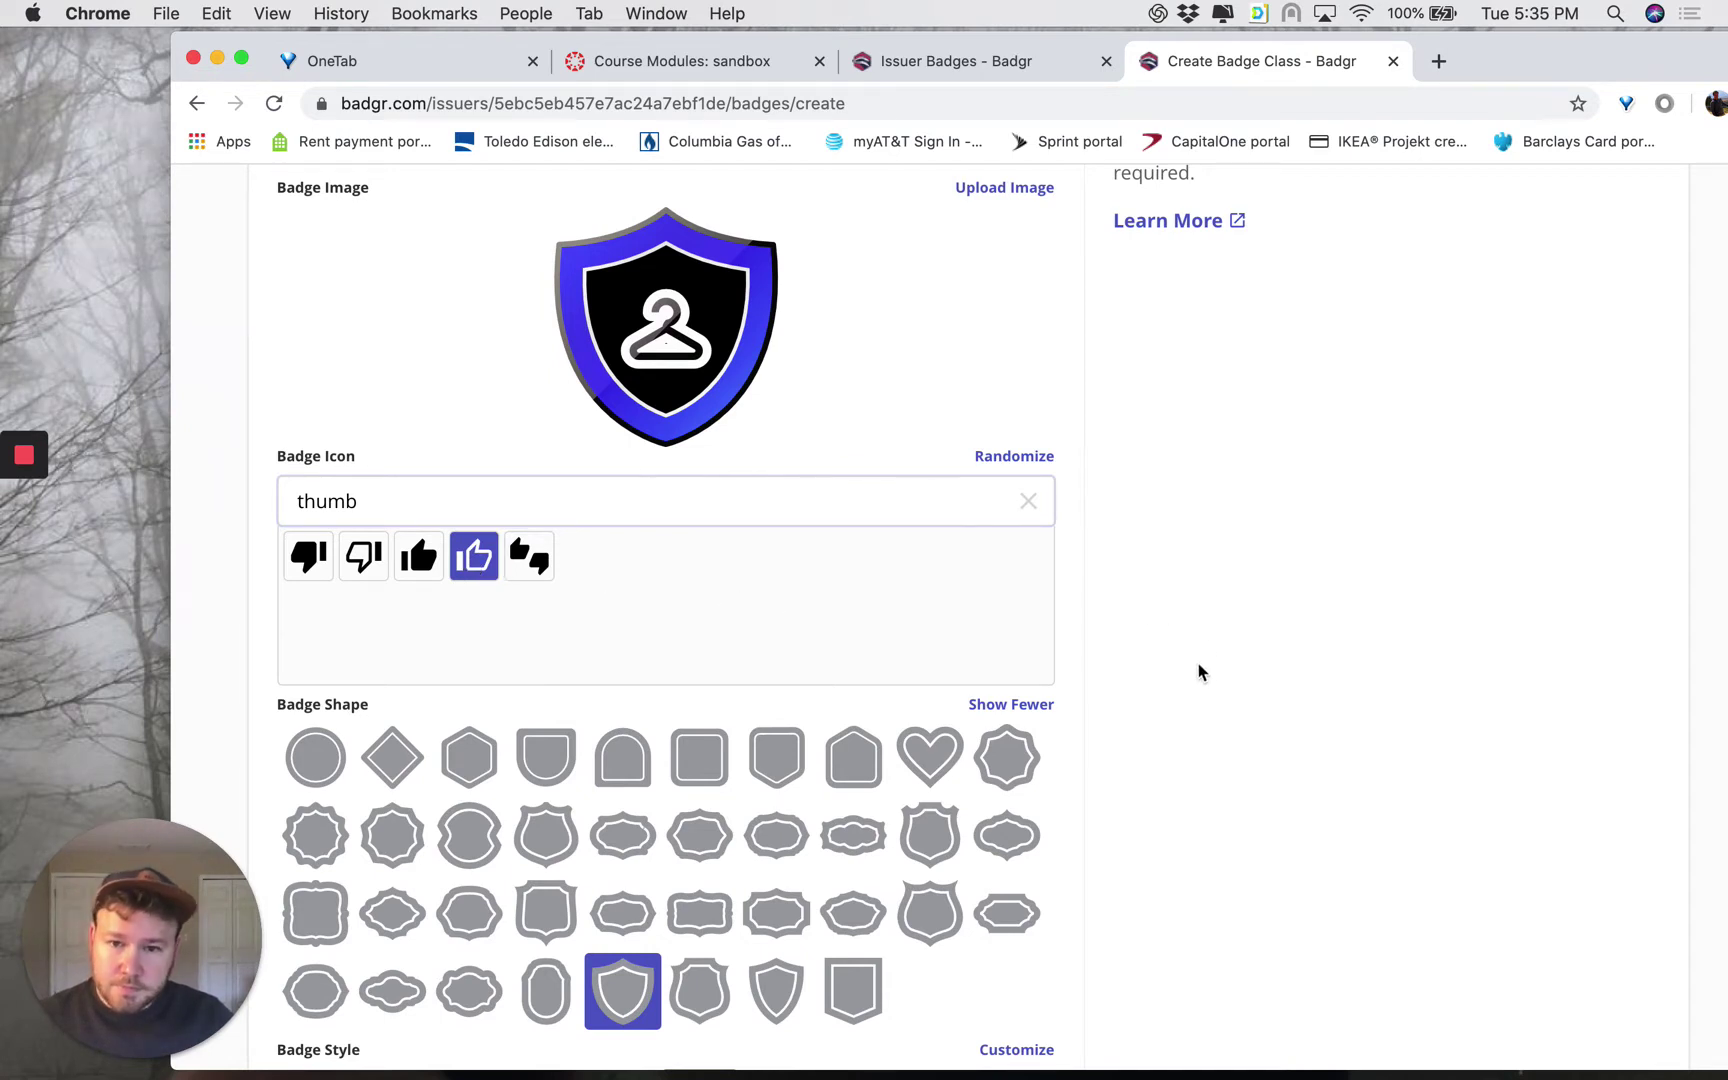
Apply the first orange style preset to the badge and customize it with a slightly smaller icon size.
scroll(1202, 666, "down", 3)
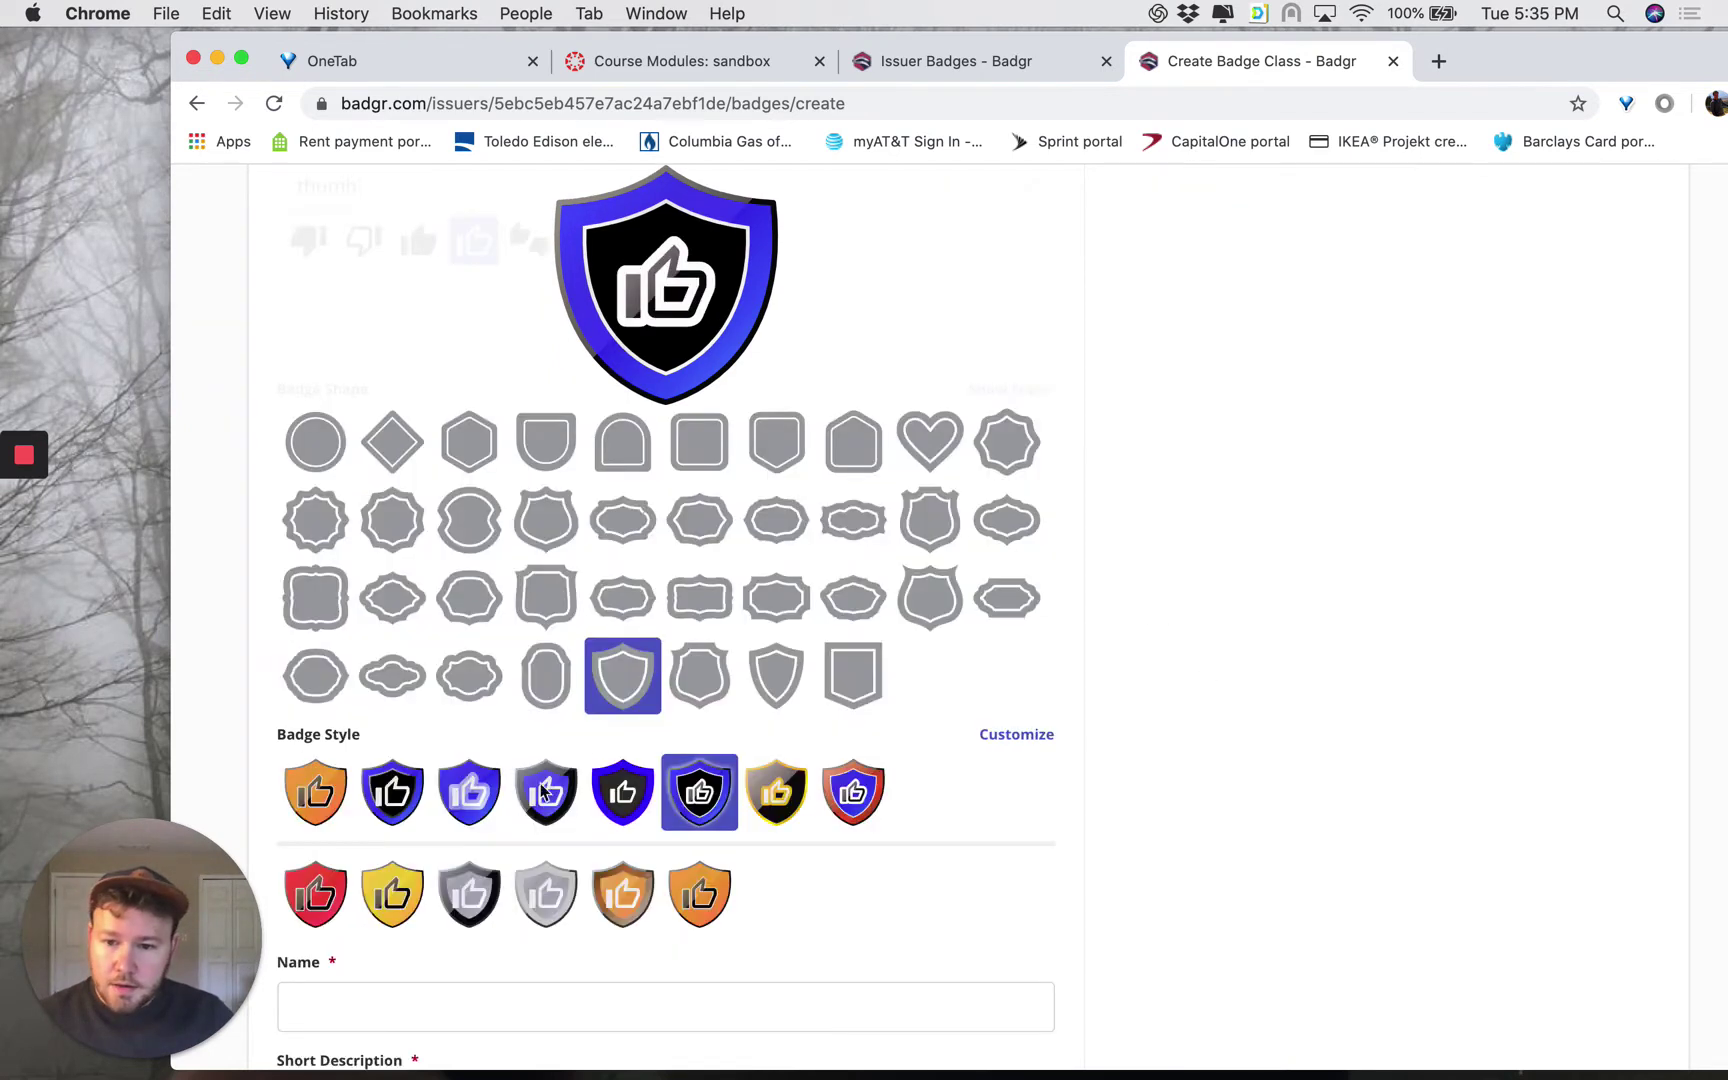
left_click(316, 797)
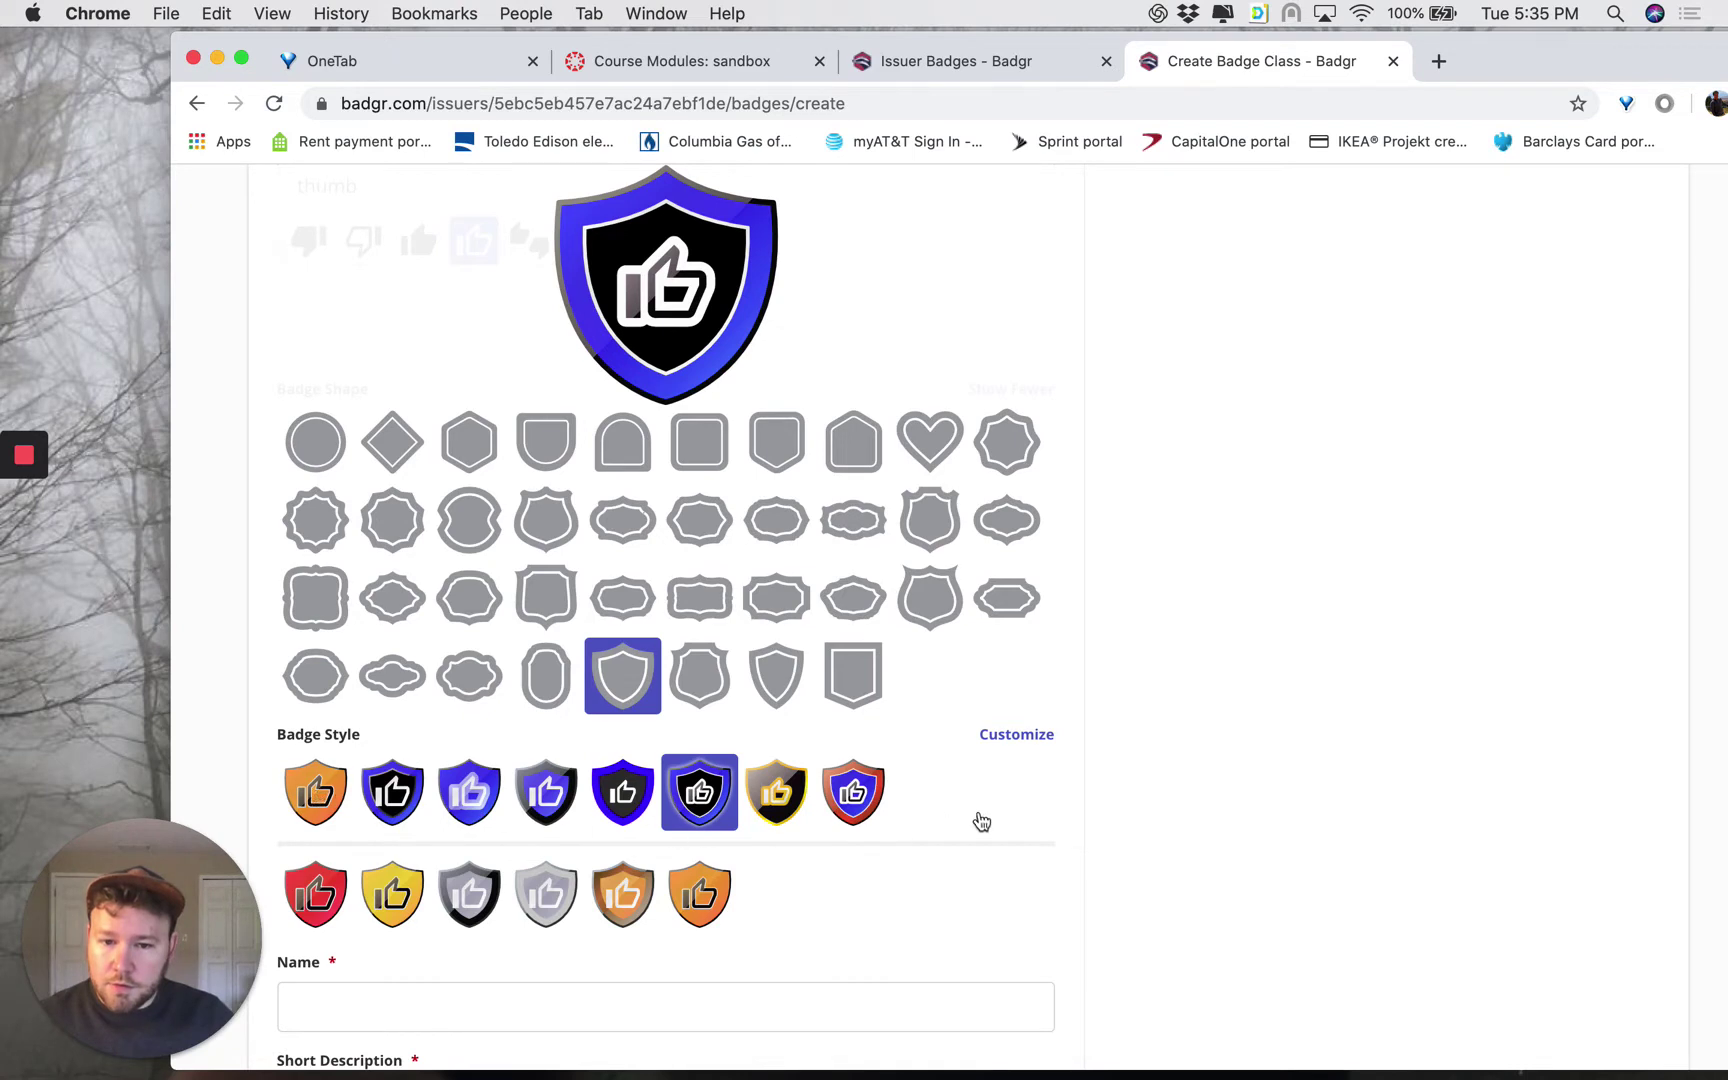
left_click(1018, 740)
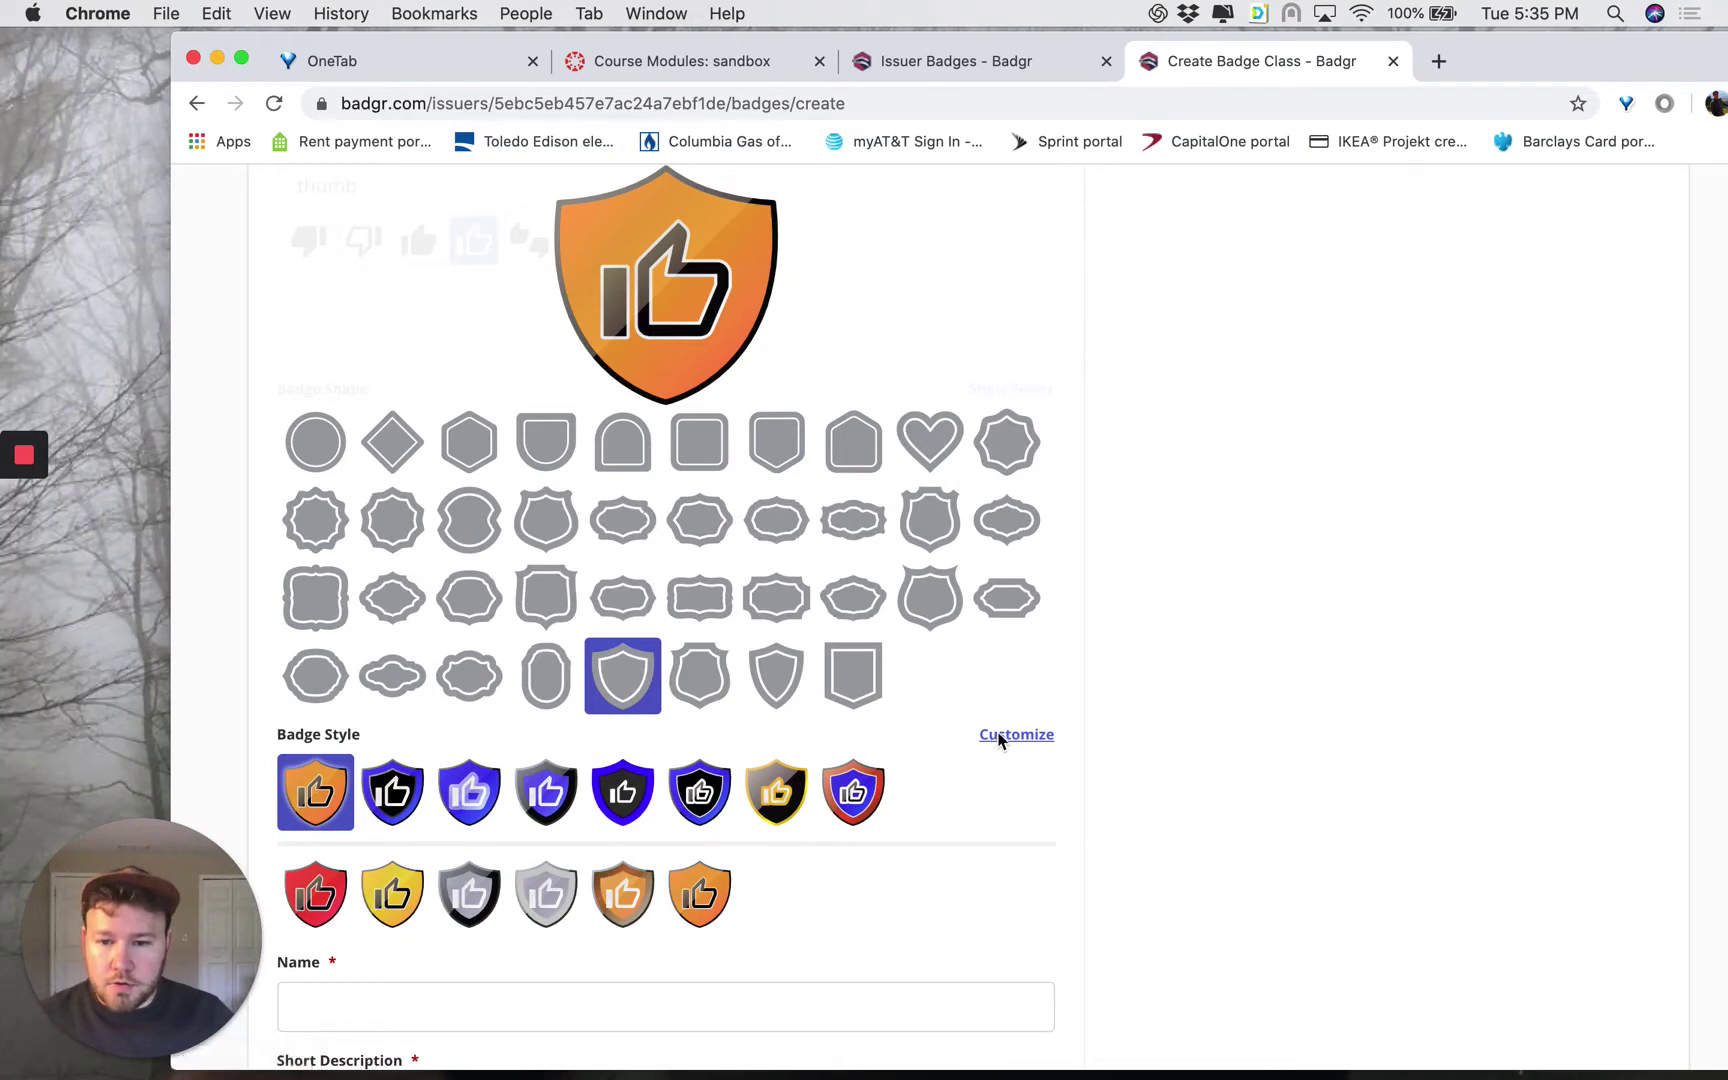
left_click(999, 737)
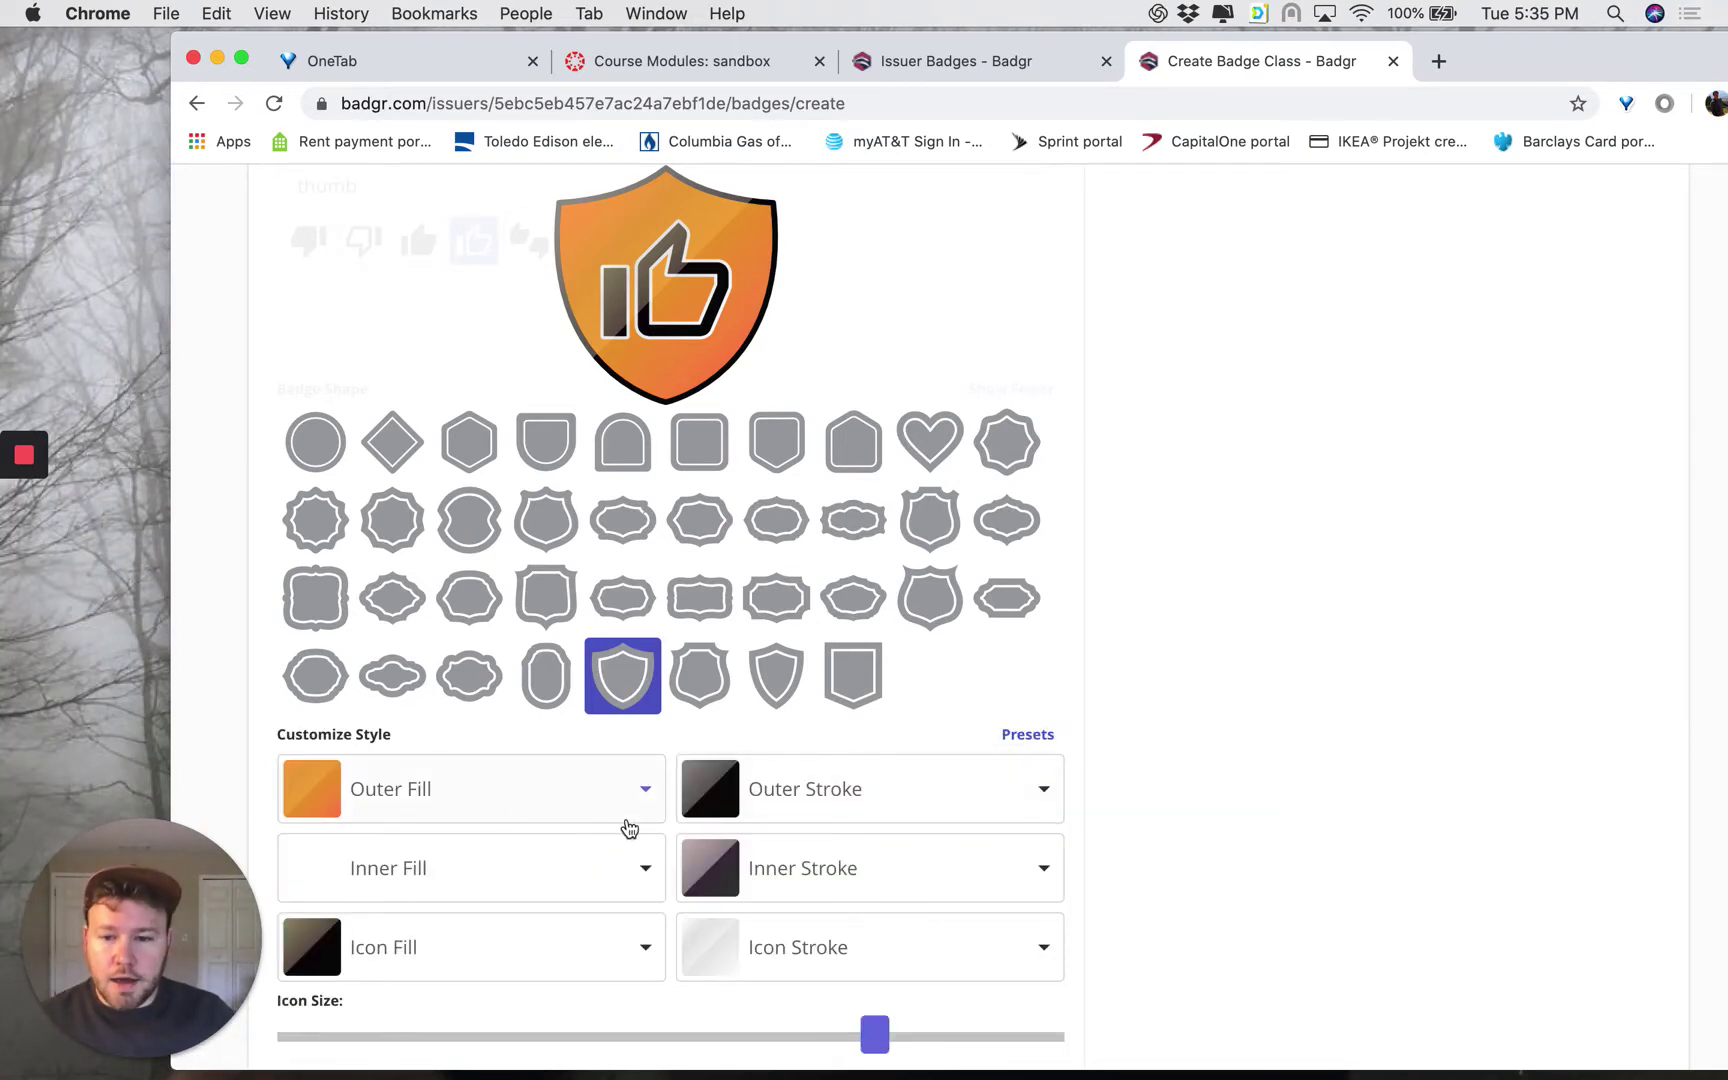
scroll(636, 829, "down", 1)
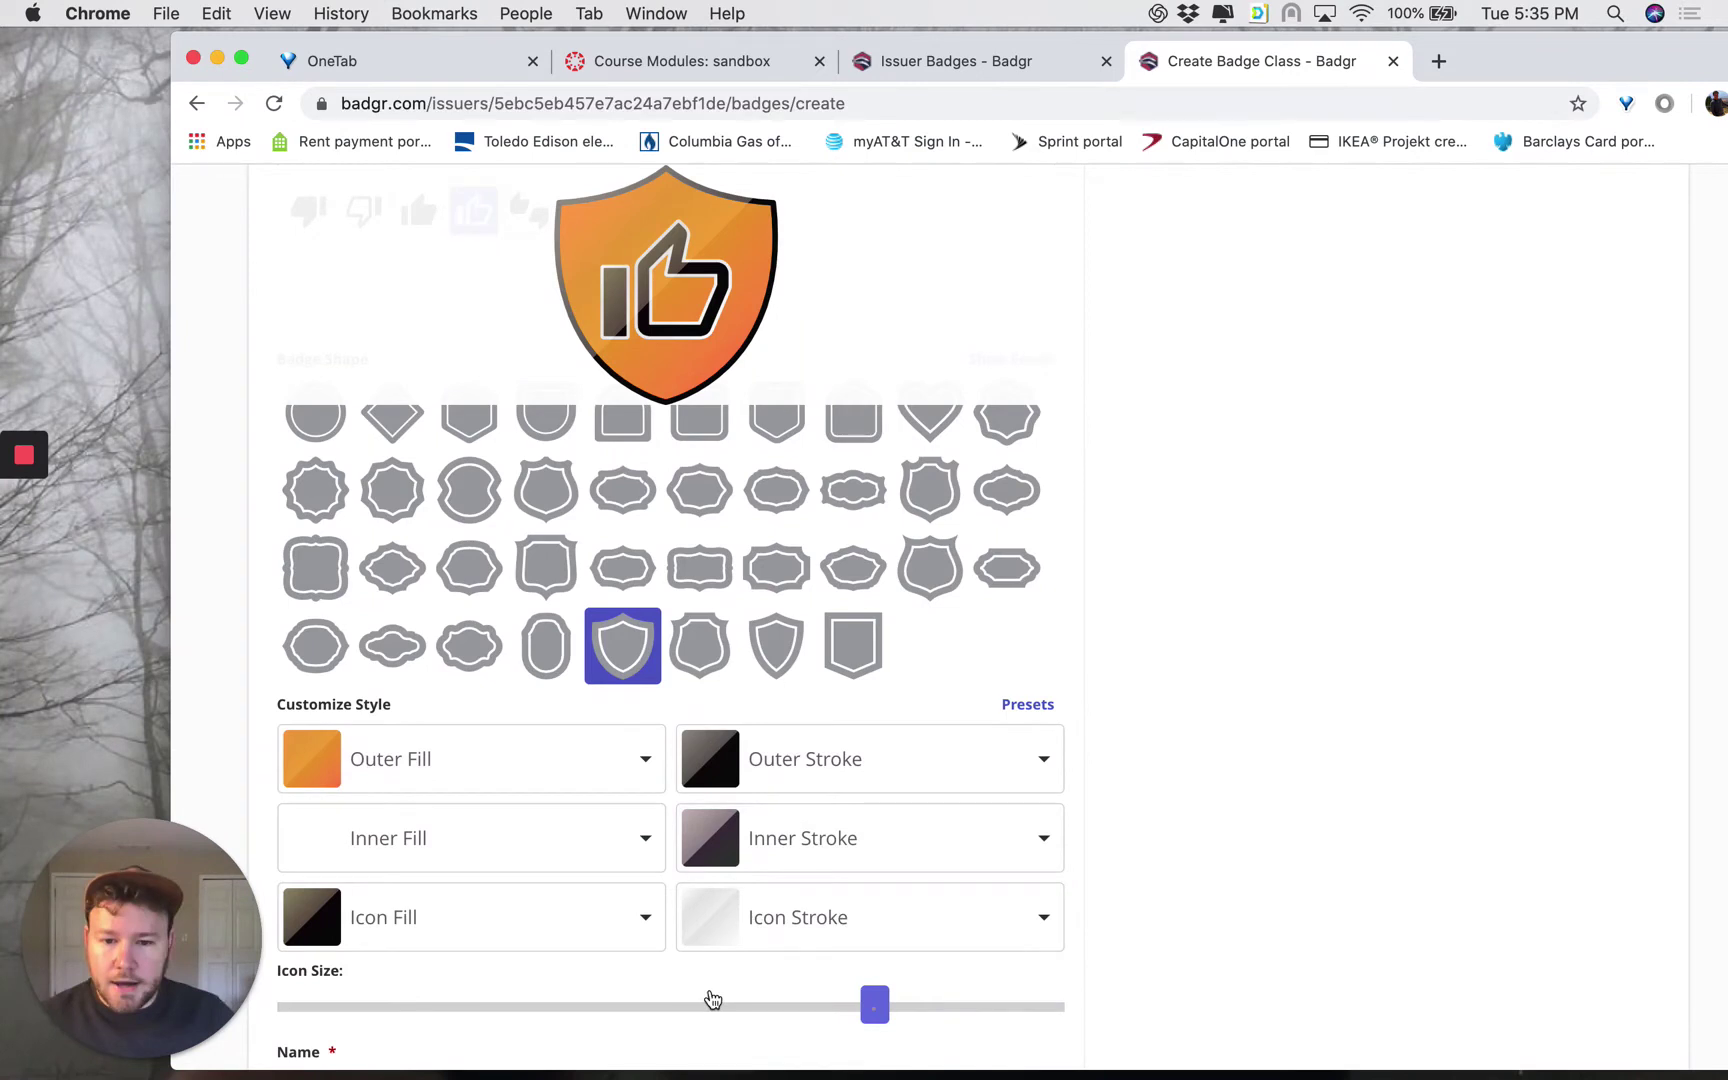
left_click_drag(712, 1000, 757, 1005)
scroll(1150, 850, "down", 3)
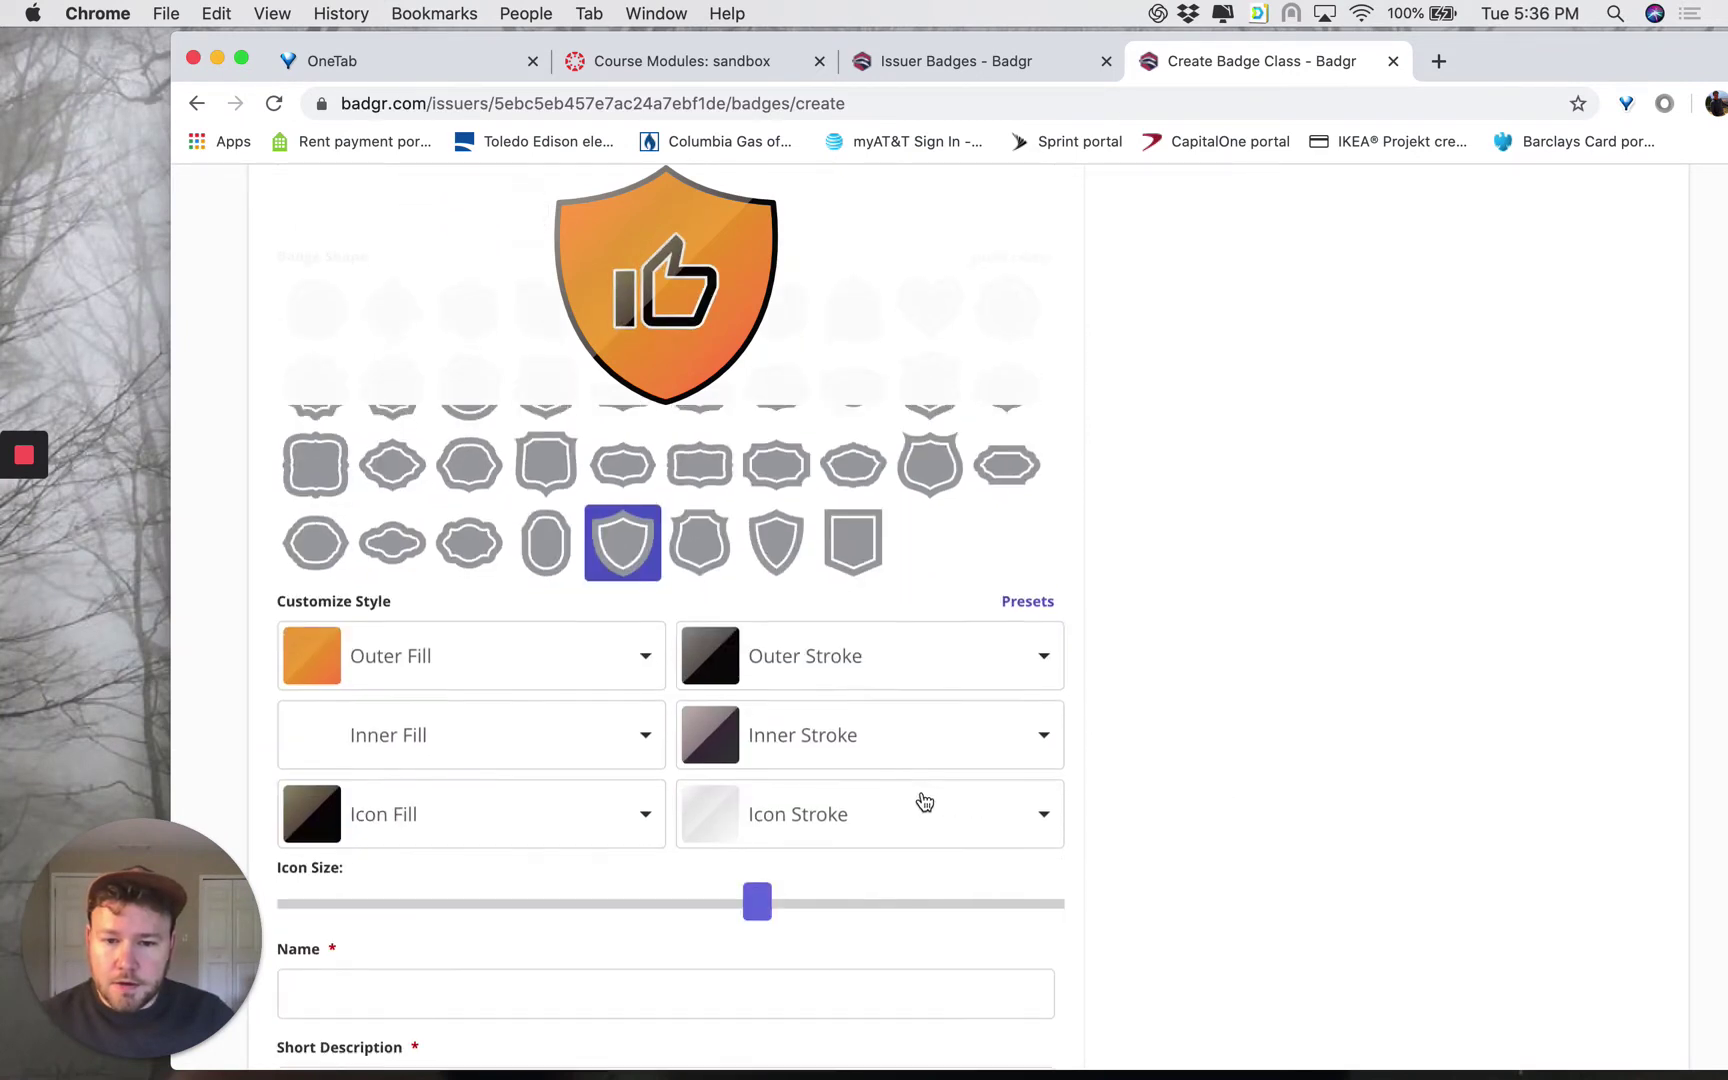
Name the badge "Thumbs up badge!" and enter the short description "Student does well.".
scroll(924, 802, "down", 5)
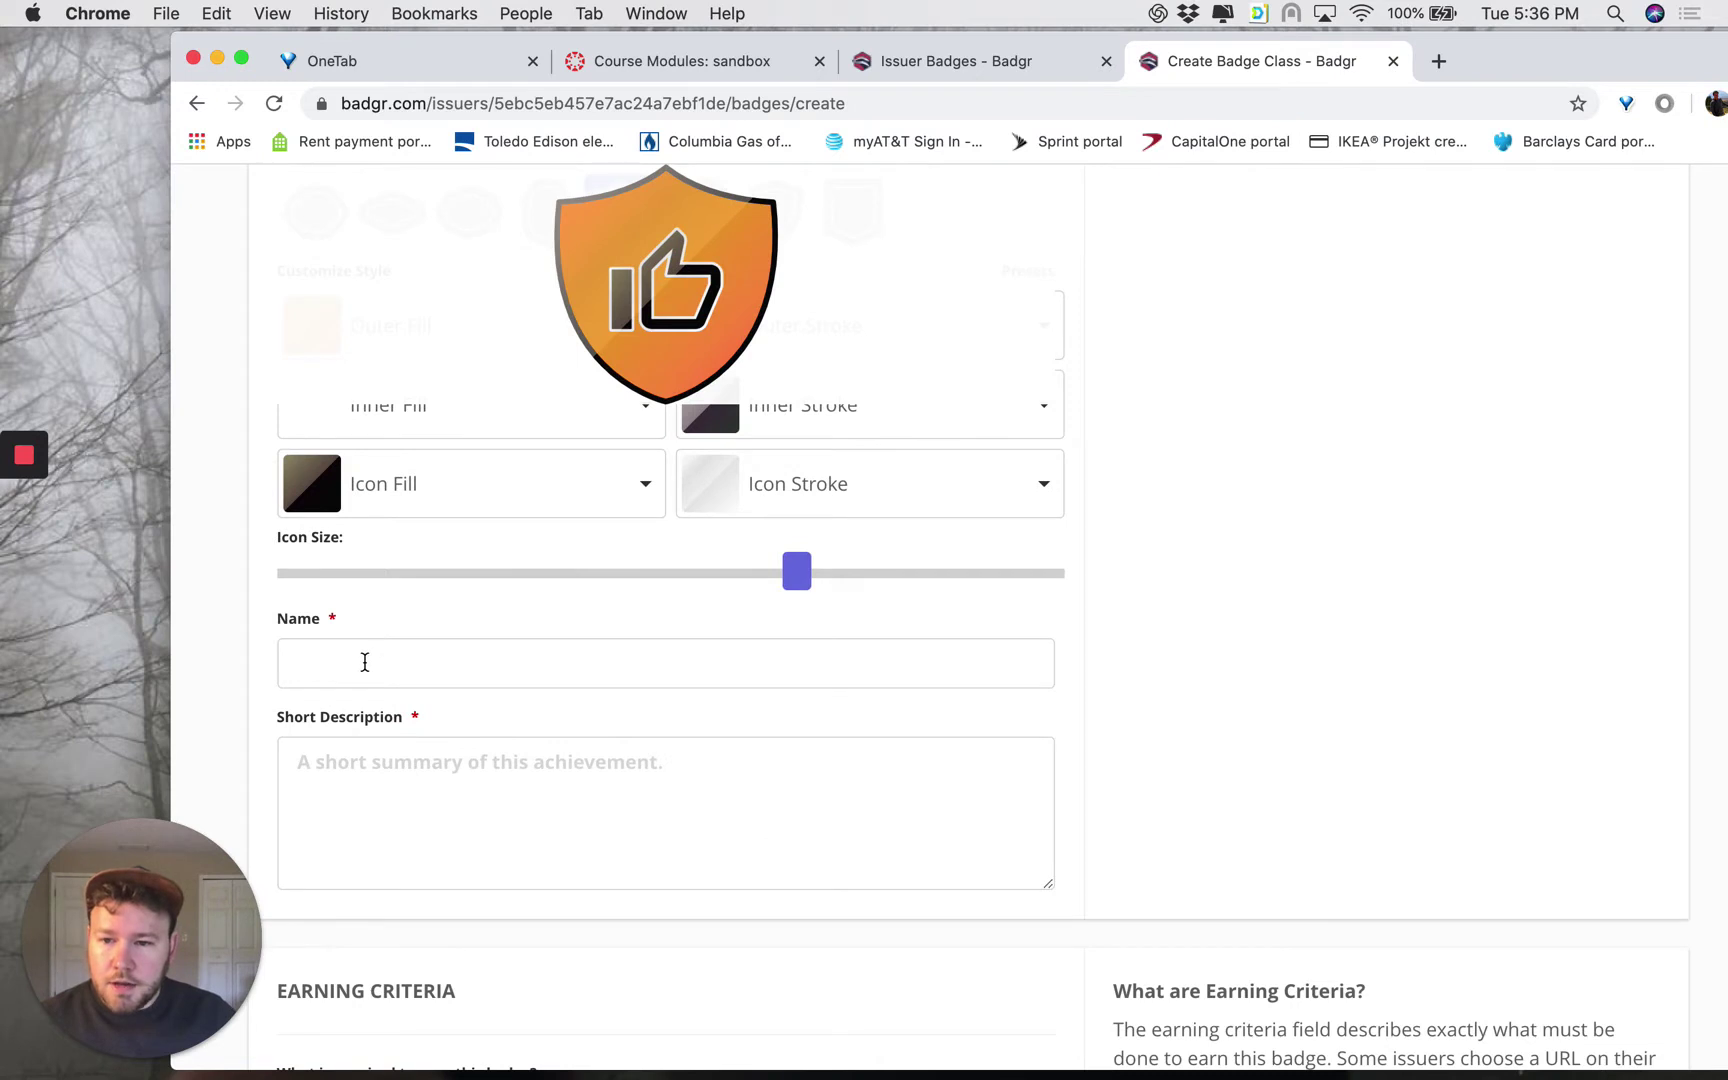
left_click(365, 662)
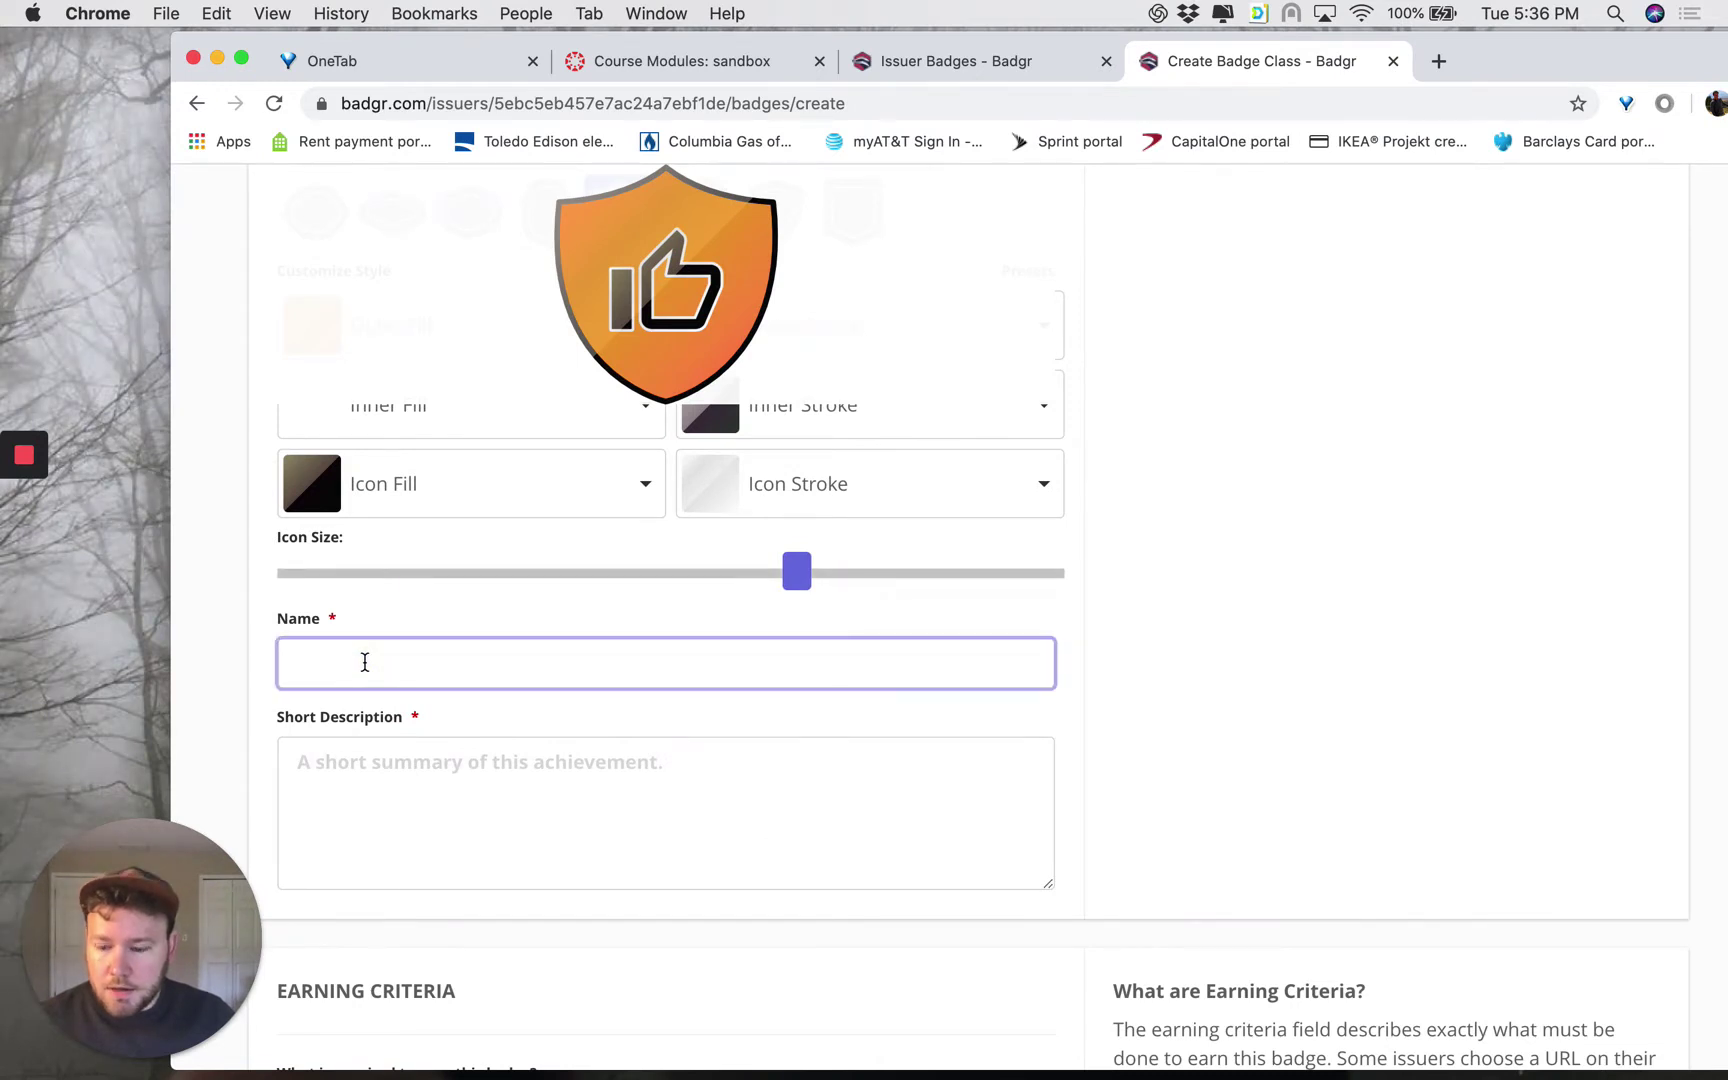
type("Thum")
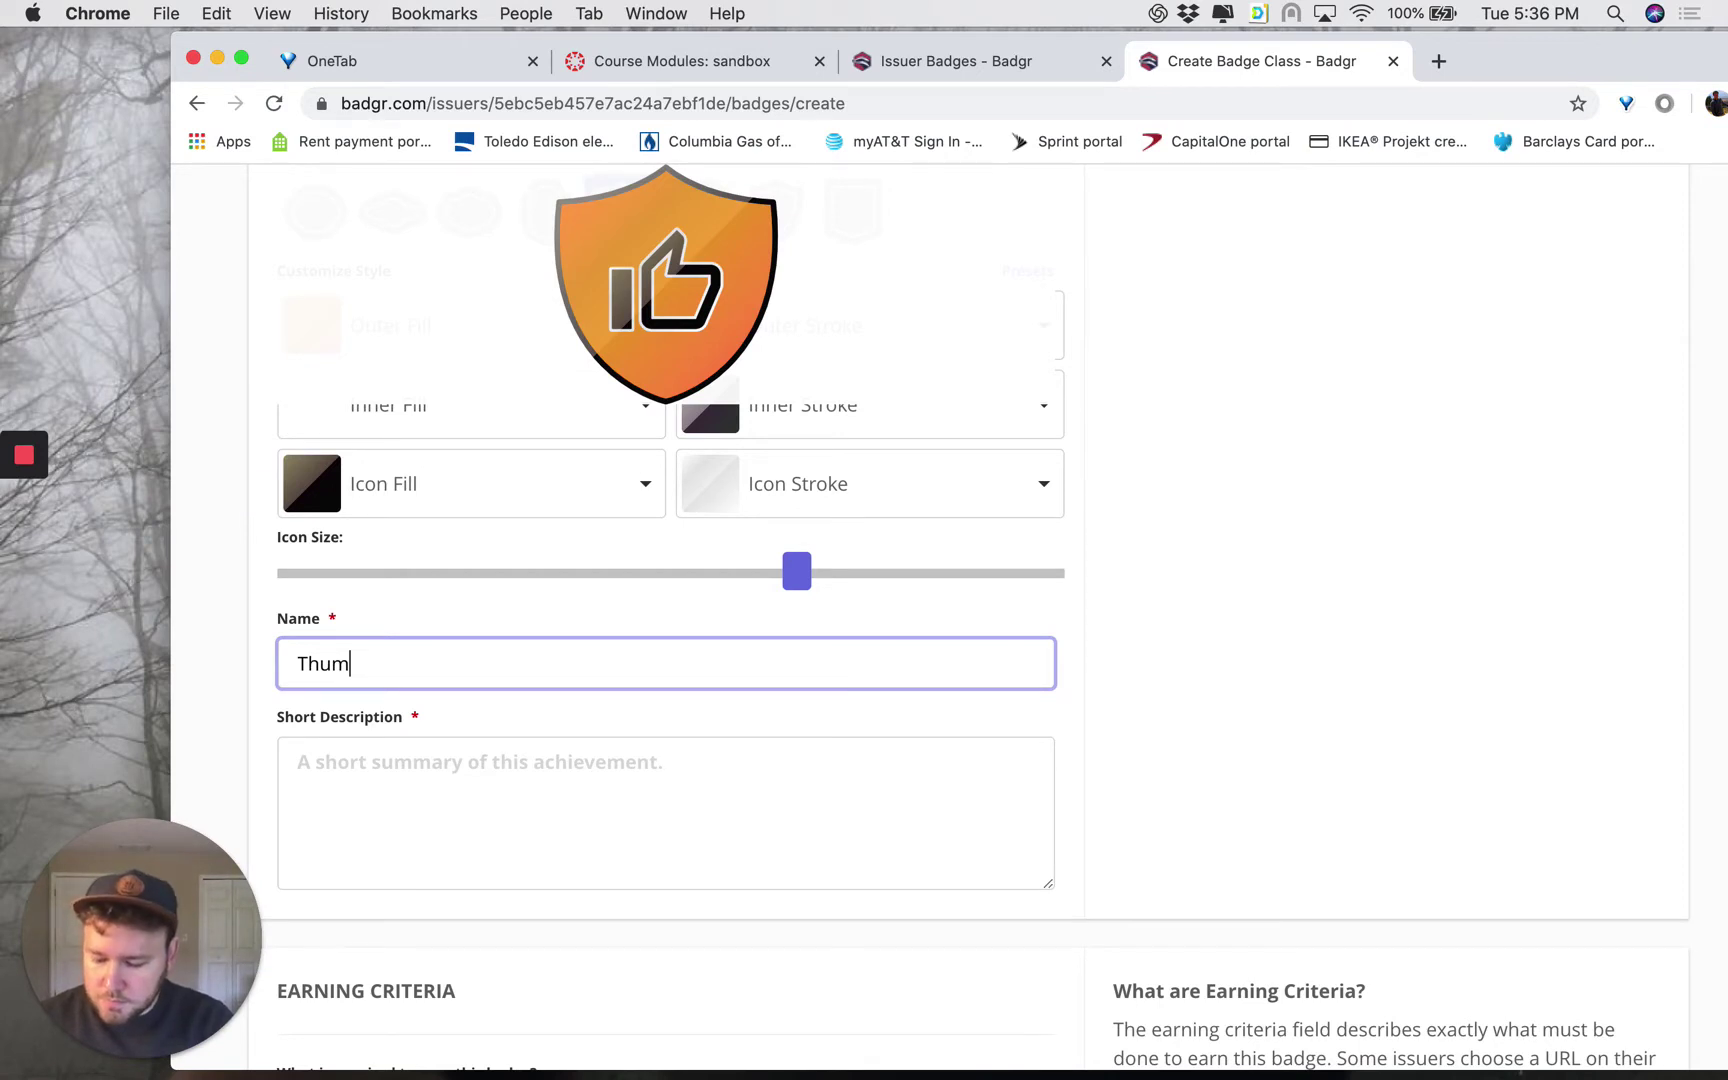
type("bs up badge!")
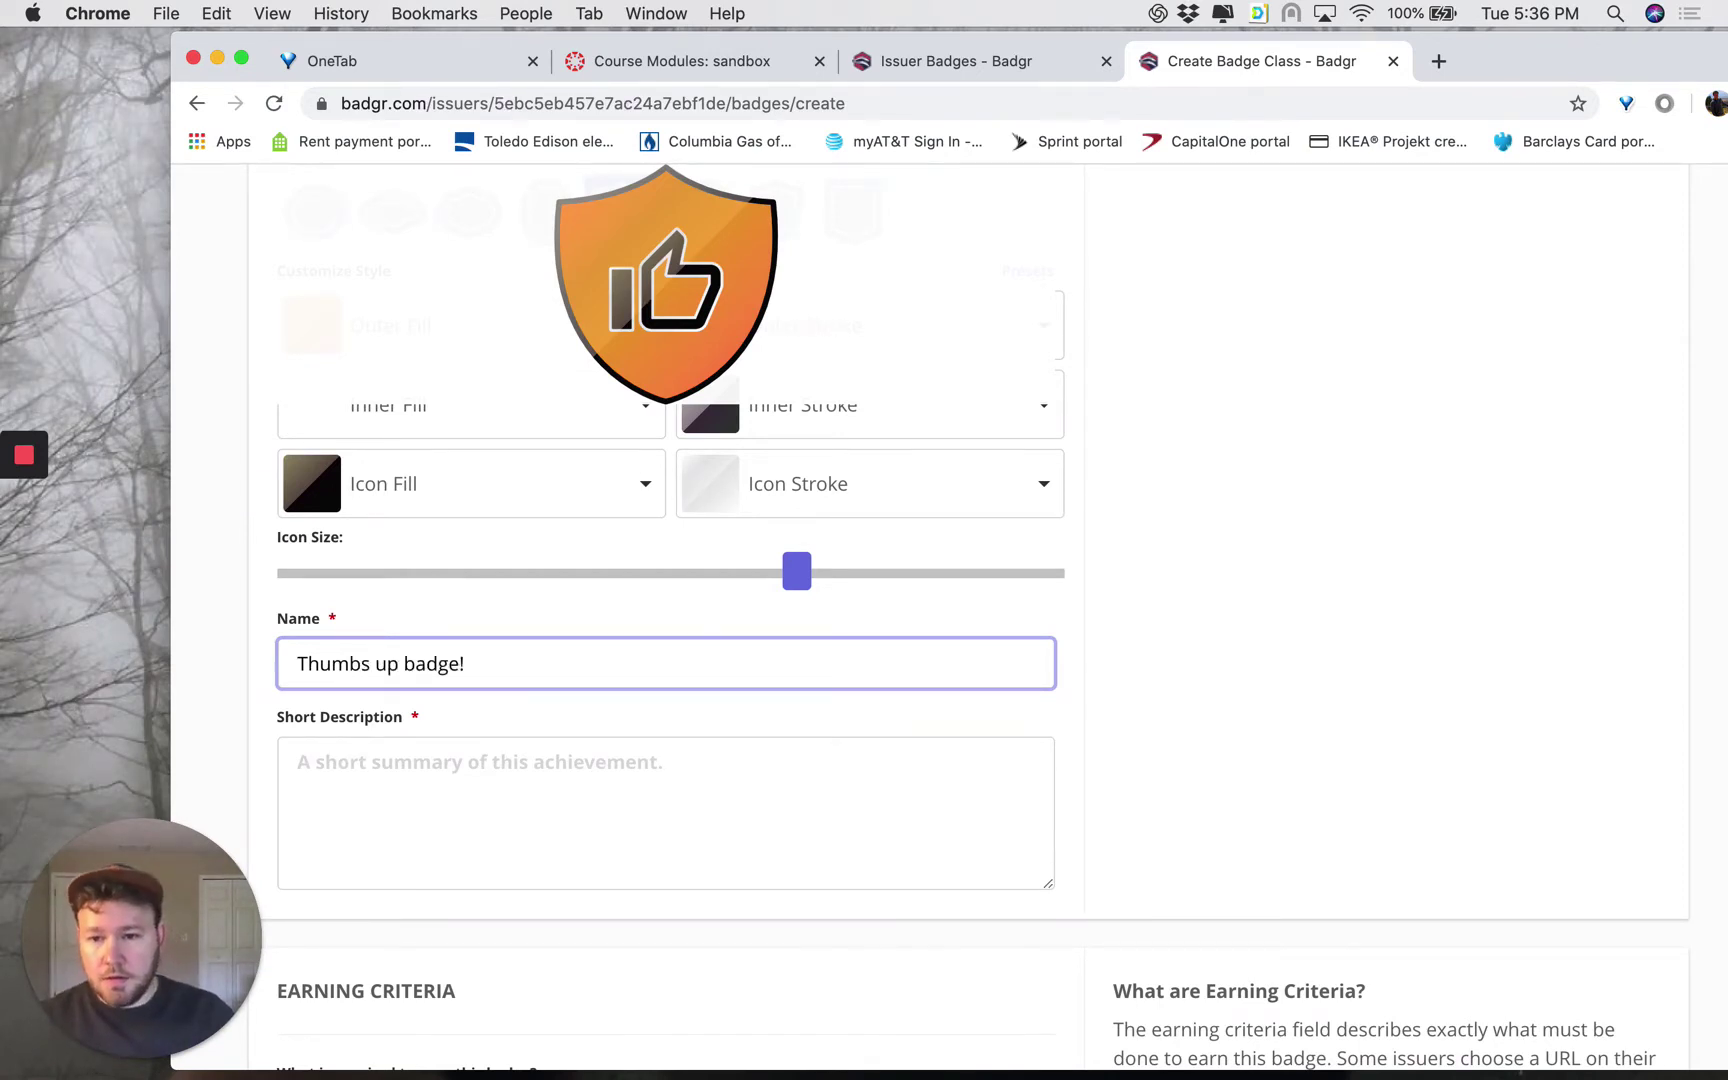
left_click(364, 790)
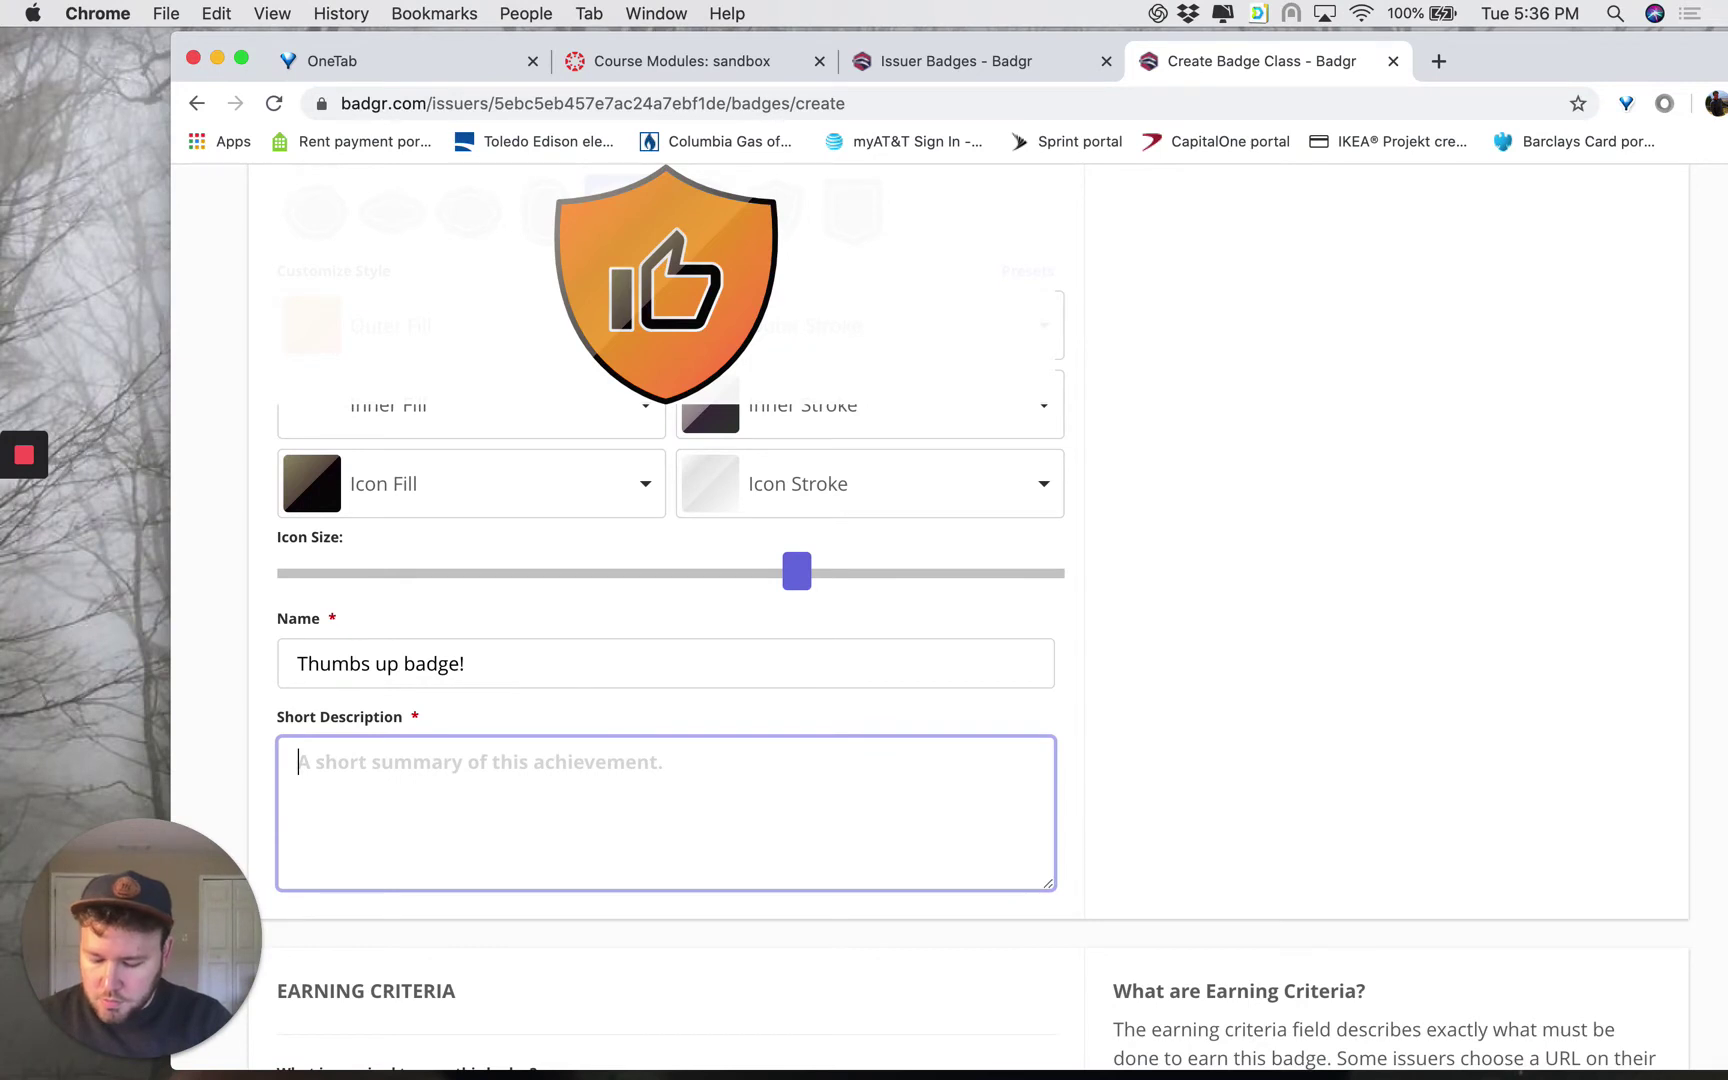
type("Student does well.")
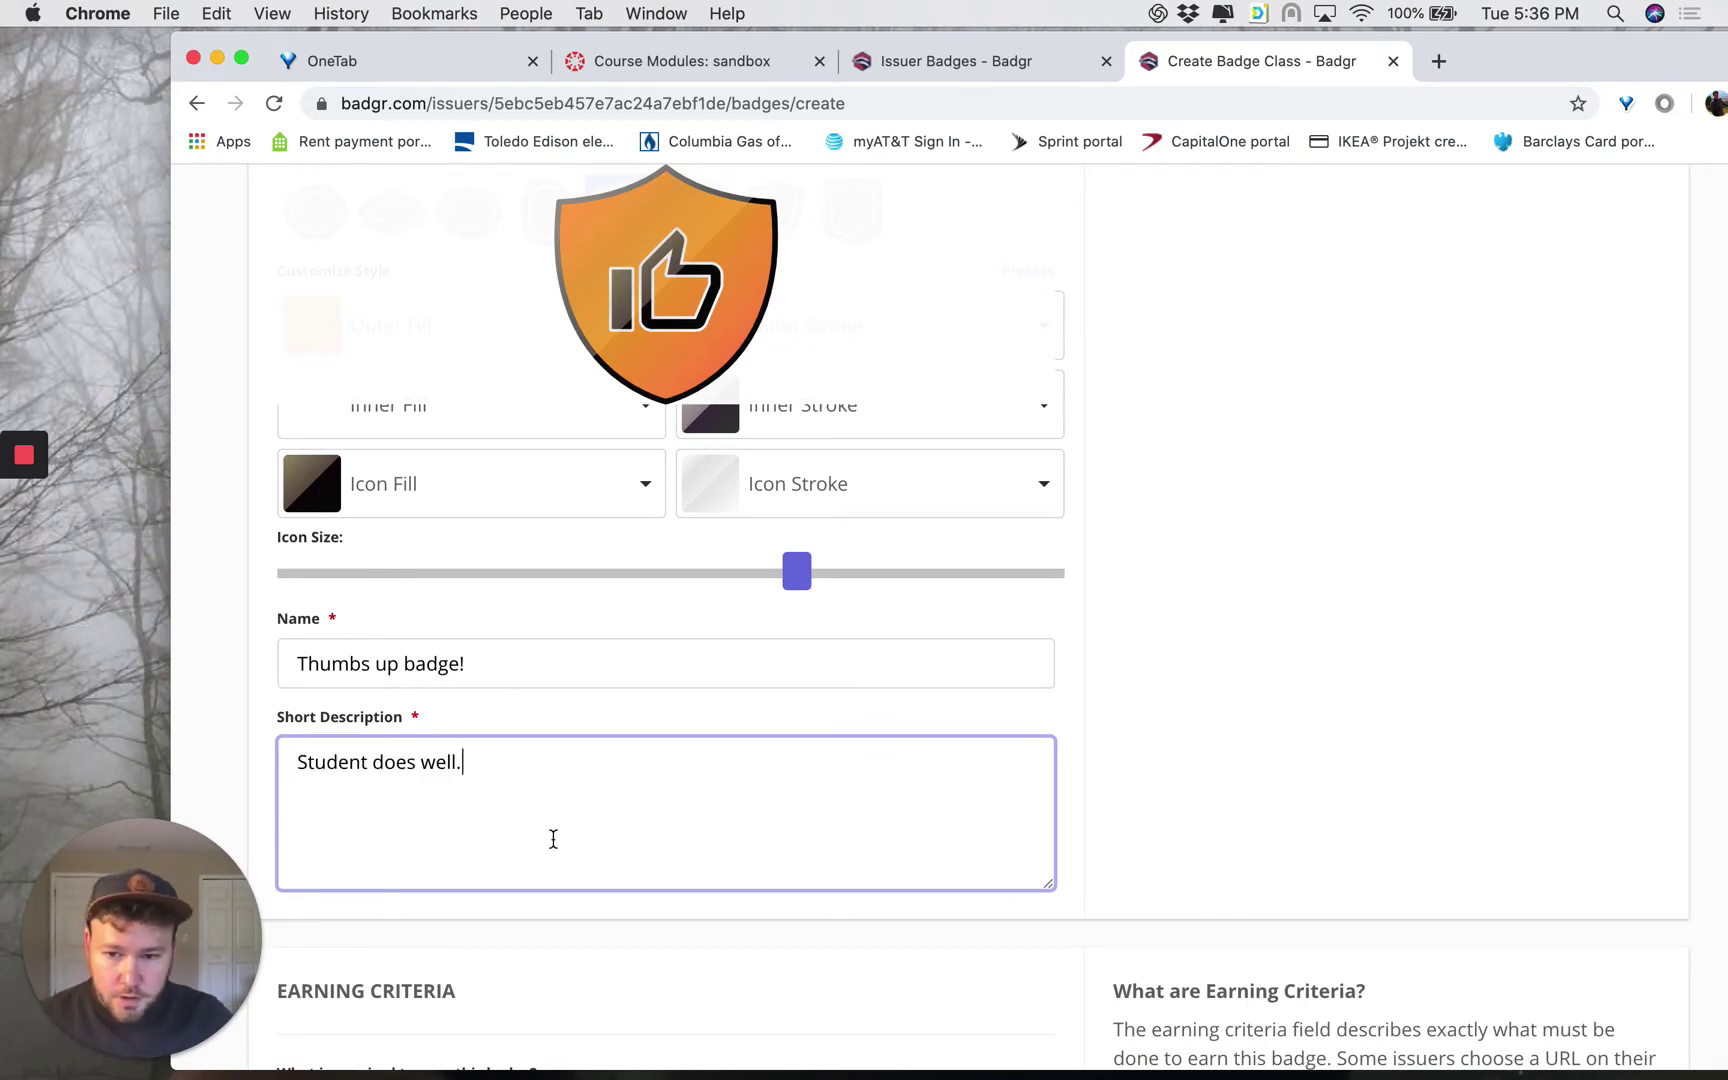
Enter the earning criteria "Student scores 80-100%." and create the badge without optional details.
scroll(552, 837, "down", 3)
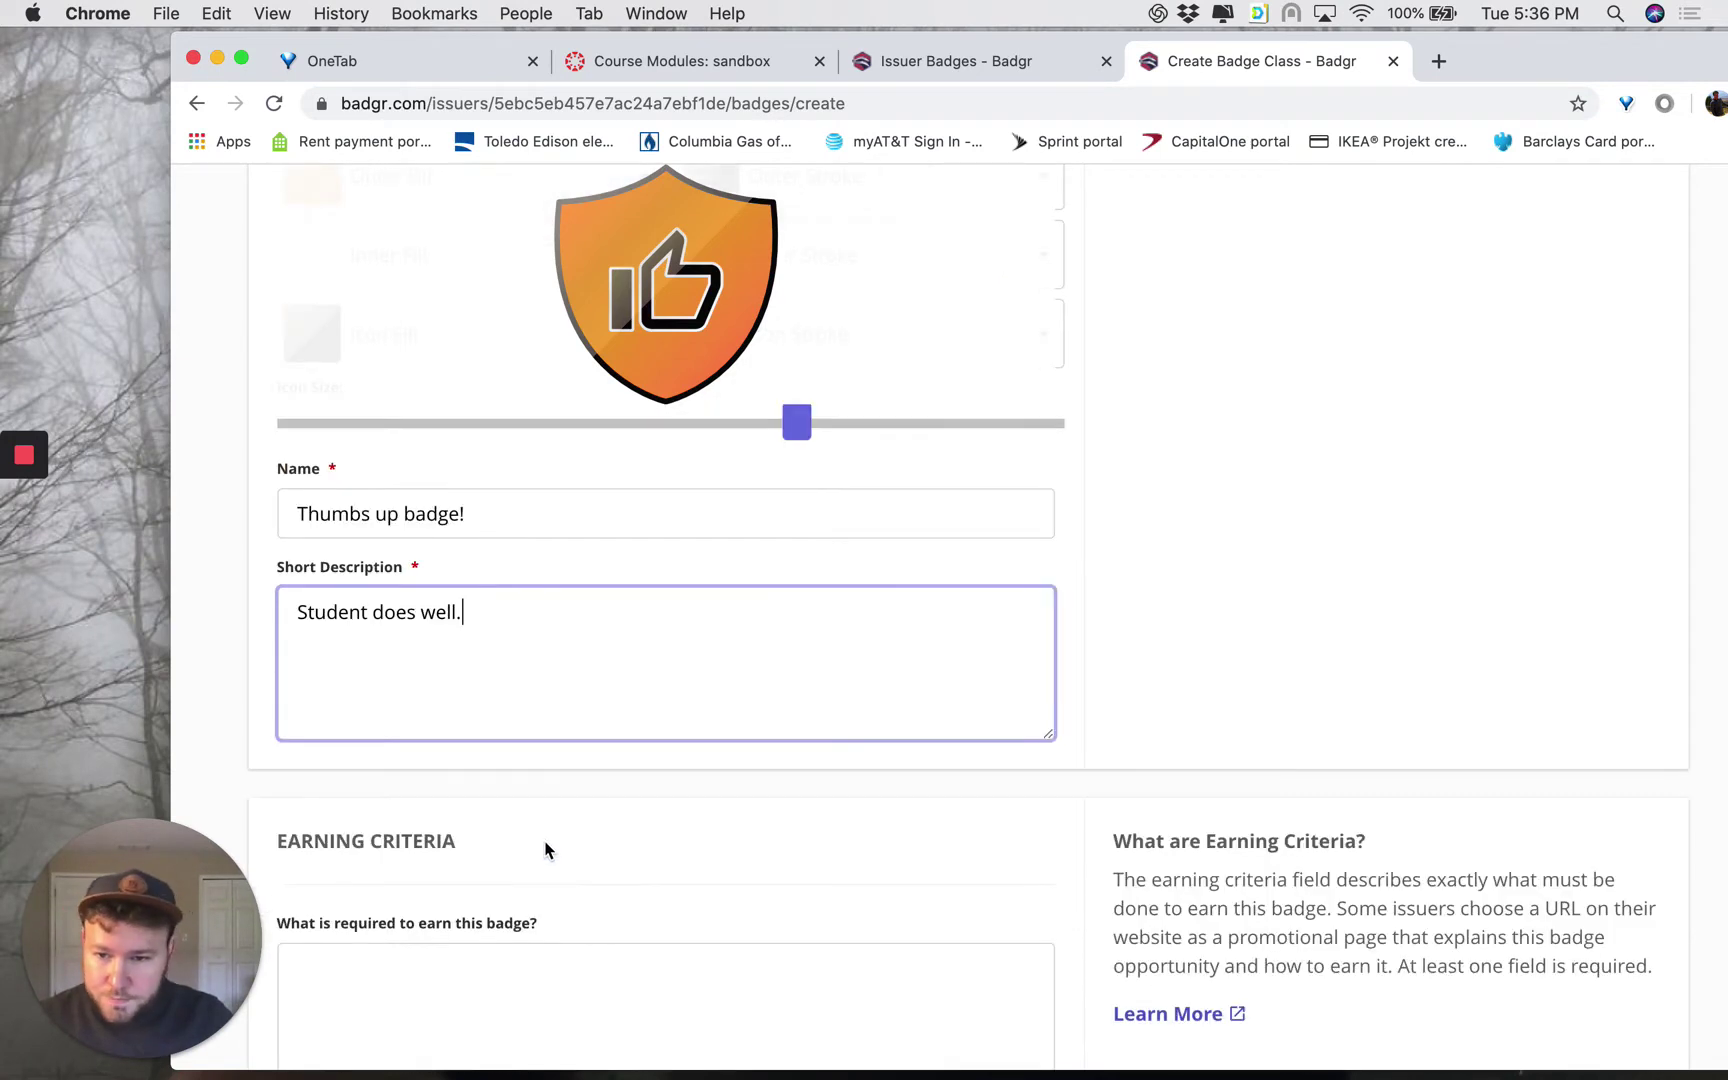
scroll(394, 969, "down", 2)
left_click(396, 963)
type("S")
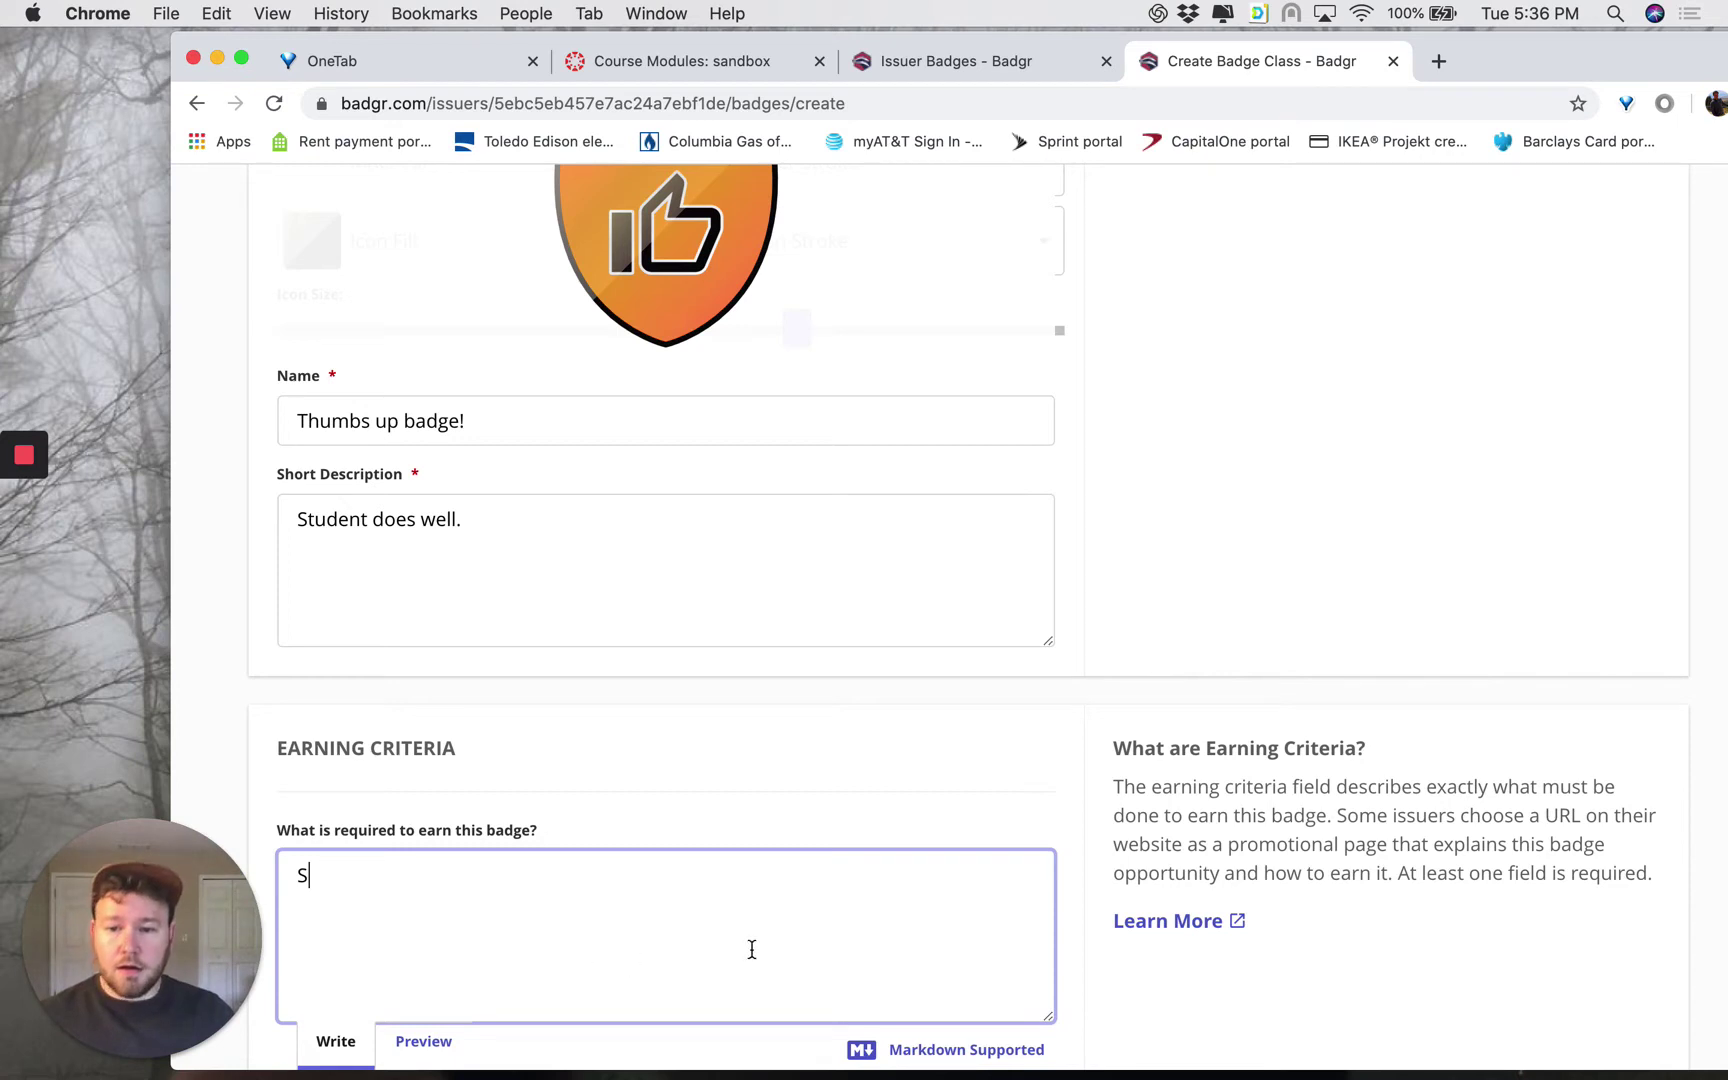
type("tudent scores 80-100%.")
scroll(775, 792, "down", 3)
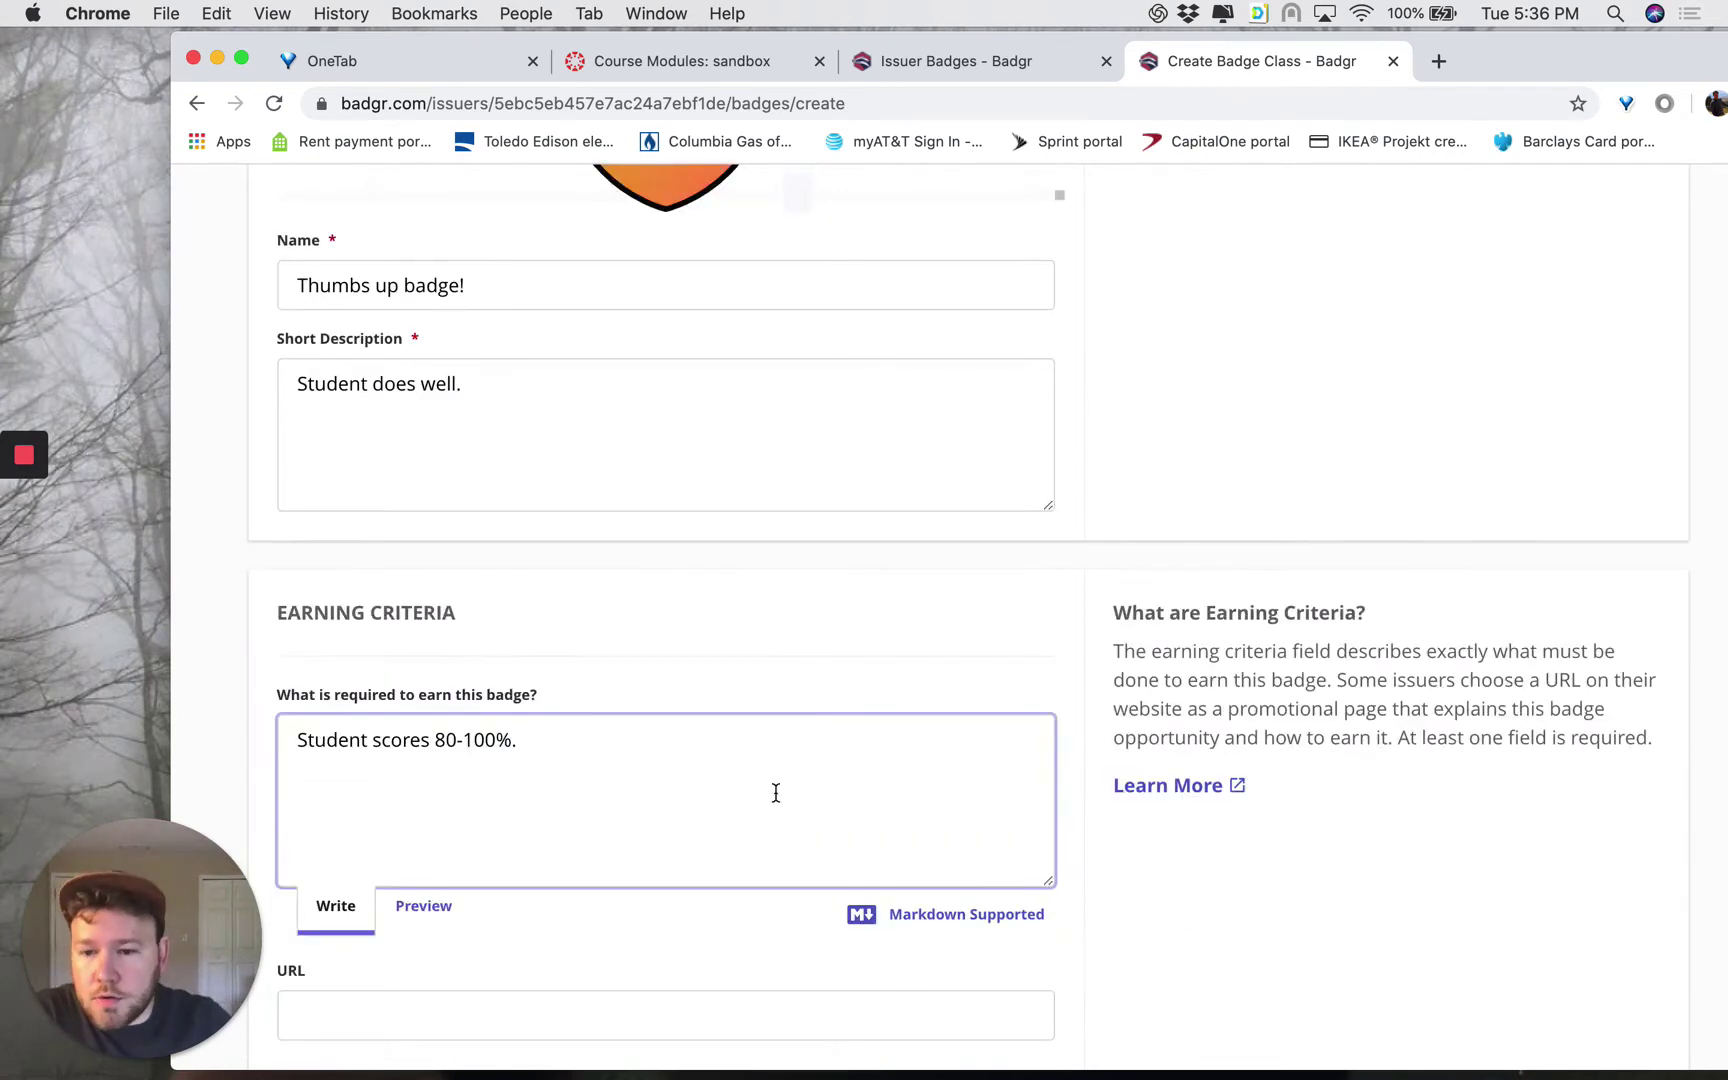
scroll(776, 800, "down", 8)
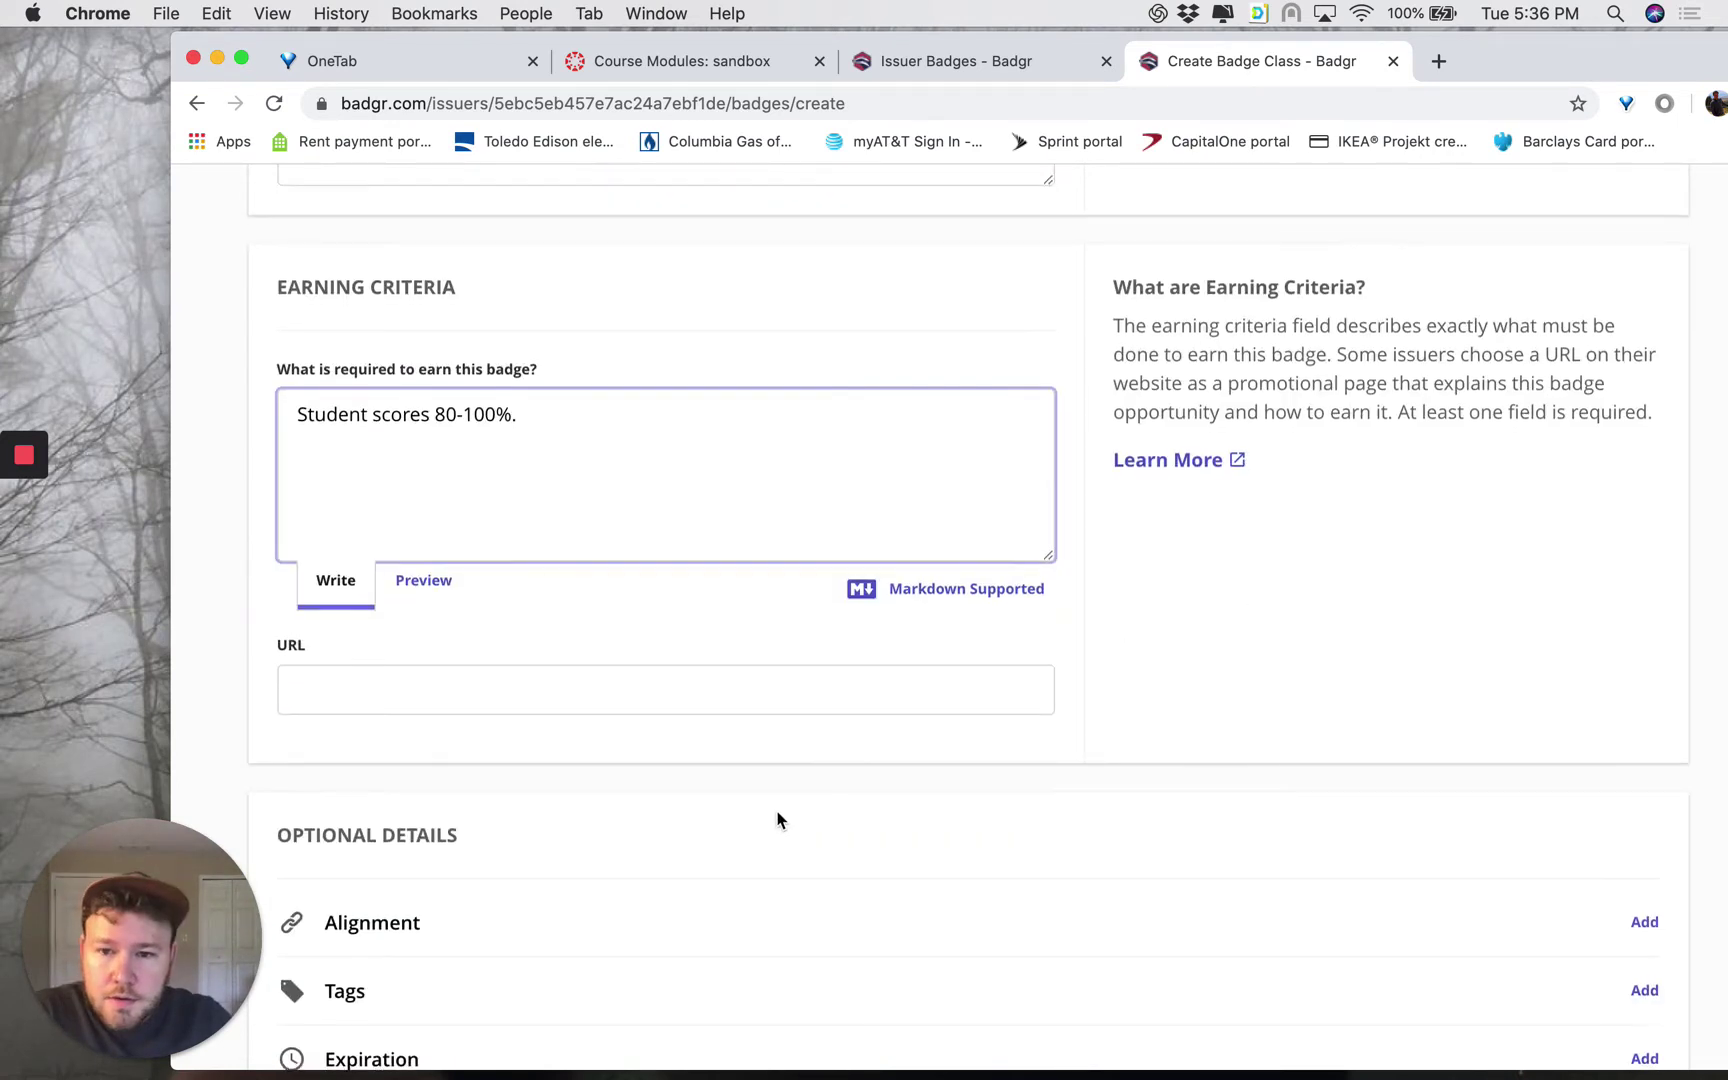
left_click(1593, 913)
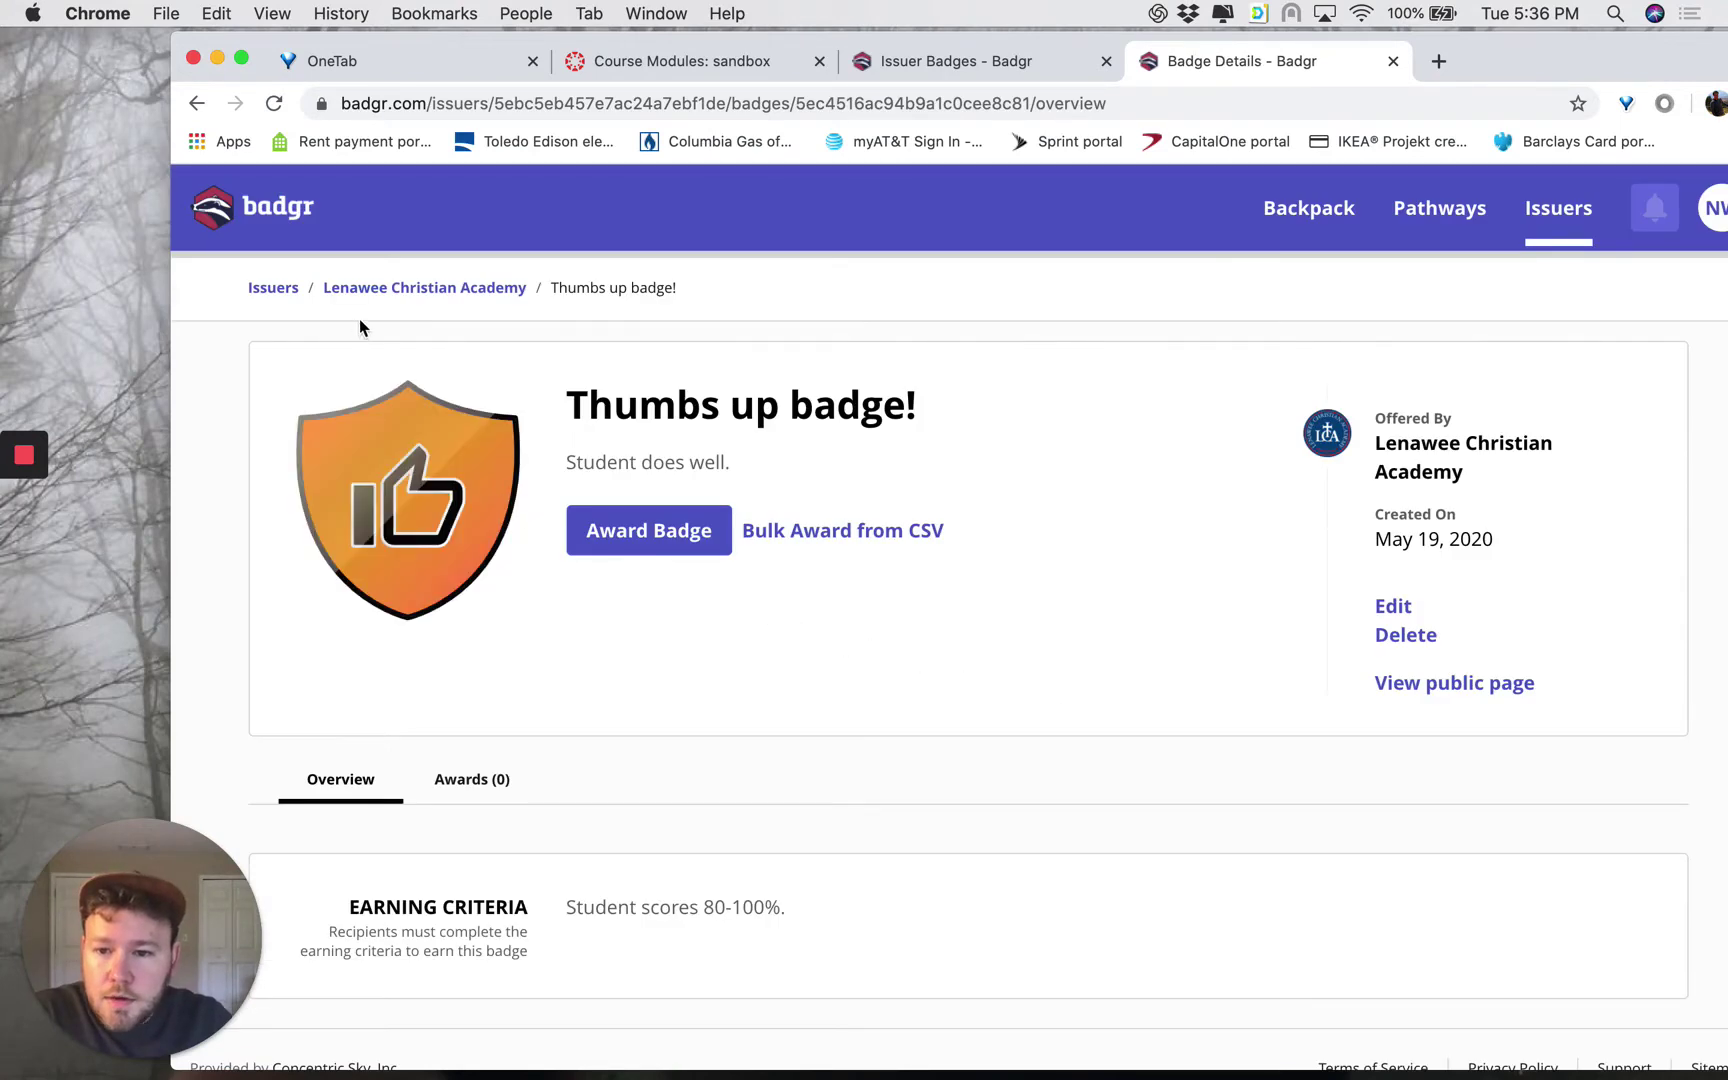
Return to Lenawee Christian Academy's badge list and switch to the sandbox course's modules in Canvas.
left_click(402, 290)
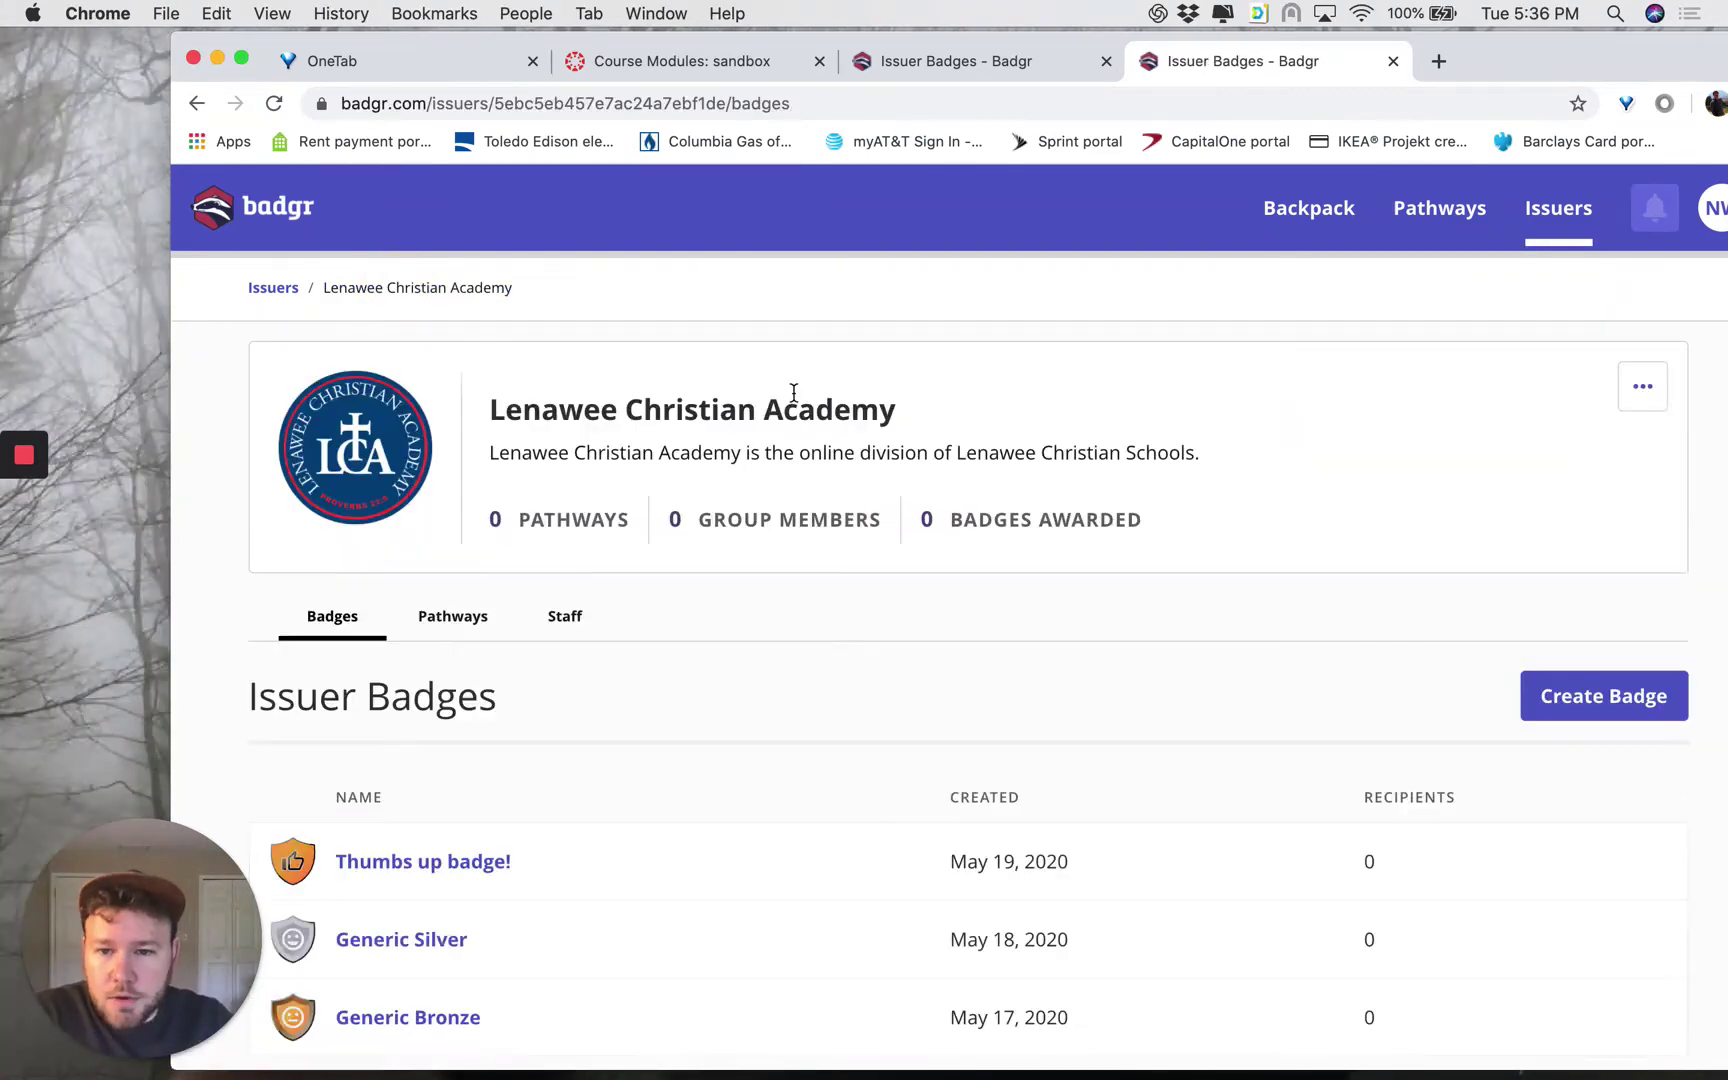
scroll(900, 640, "down", 1)
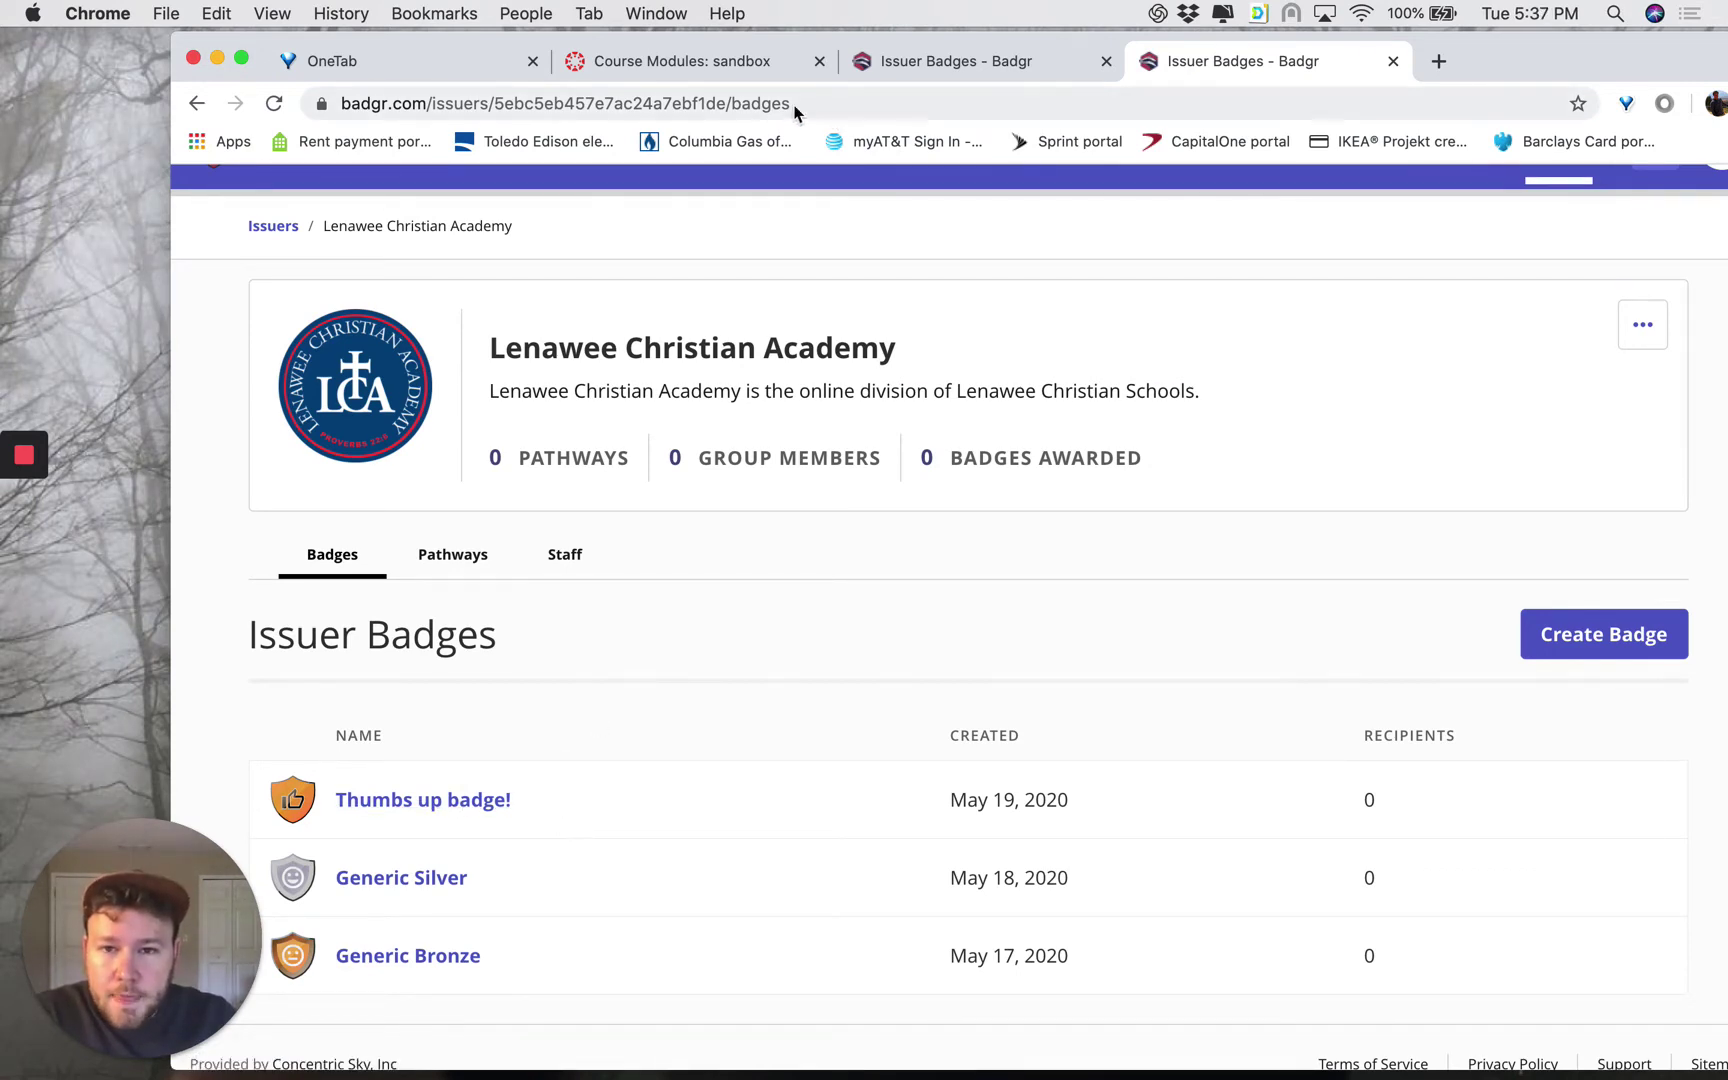
left_click(643, 66)
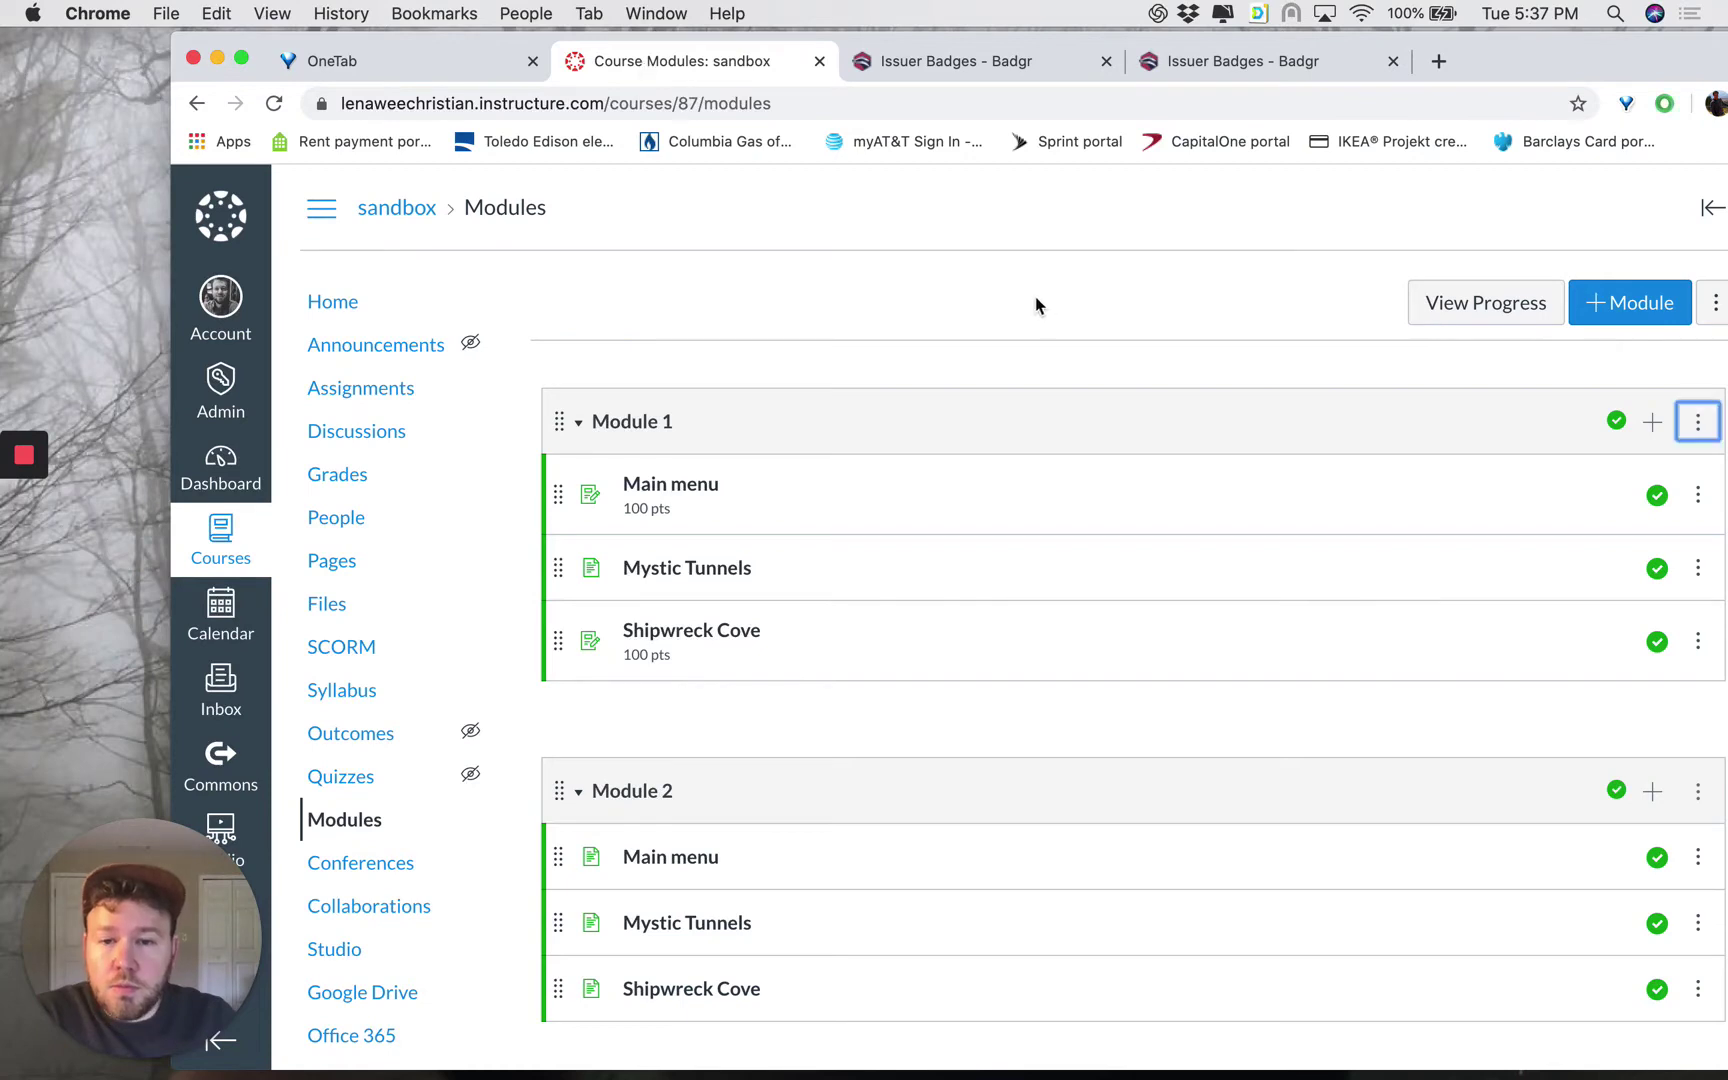
Open the sandbox course's Badges page and assign the "Thumbs up badge!" to Module 1.
left_click_drag(1528, 49, 1423, 34)
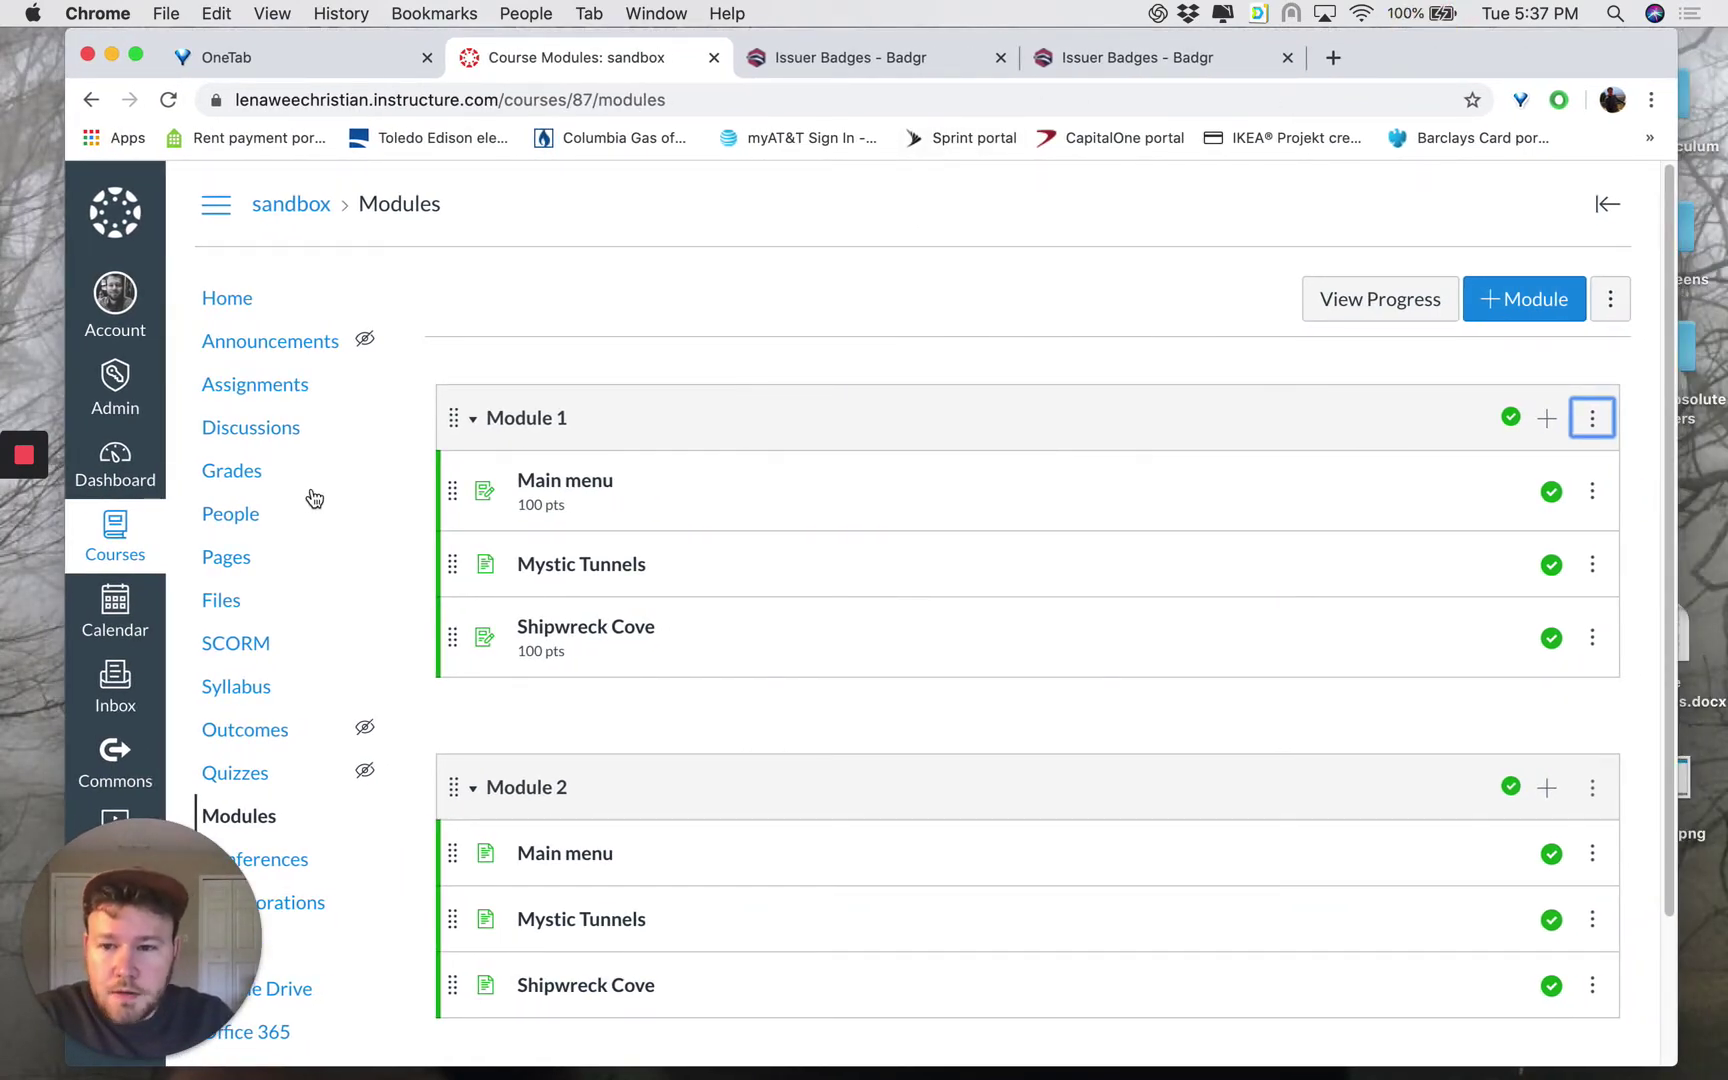
scroll(335, 549, "down", 3)
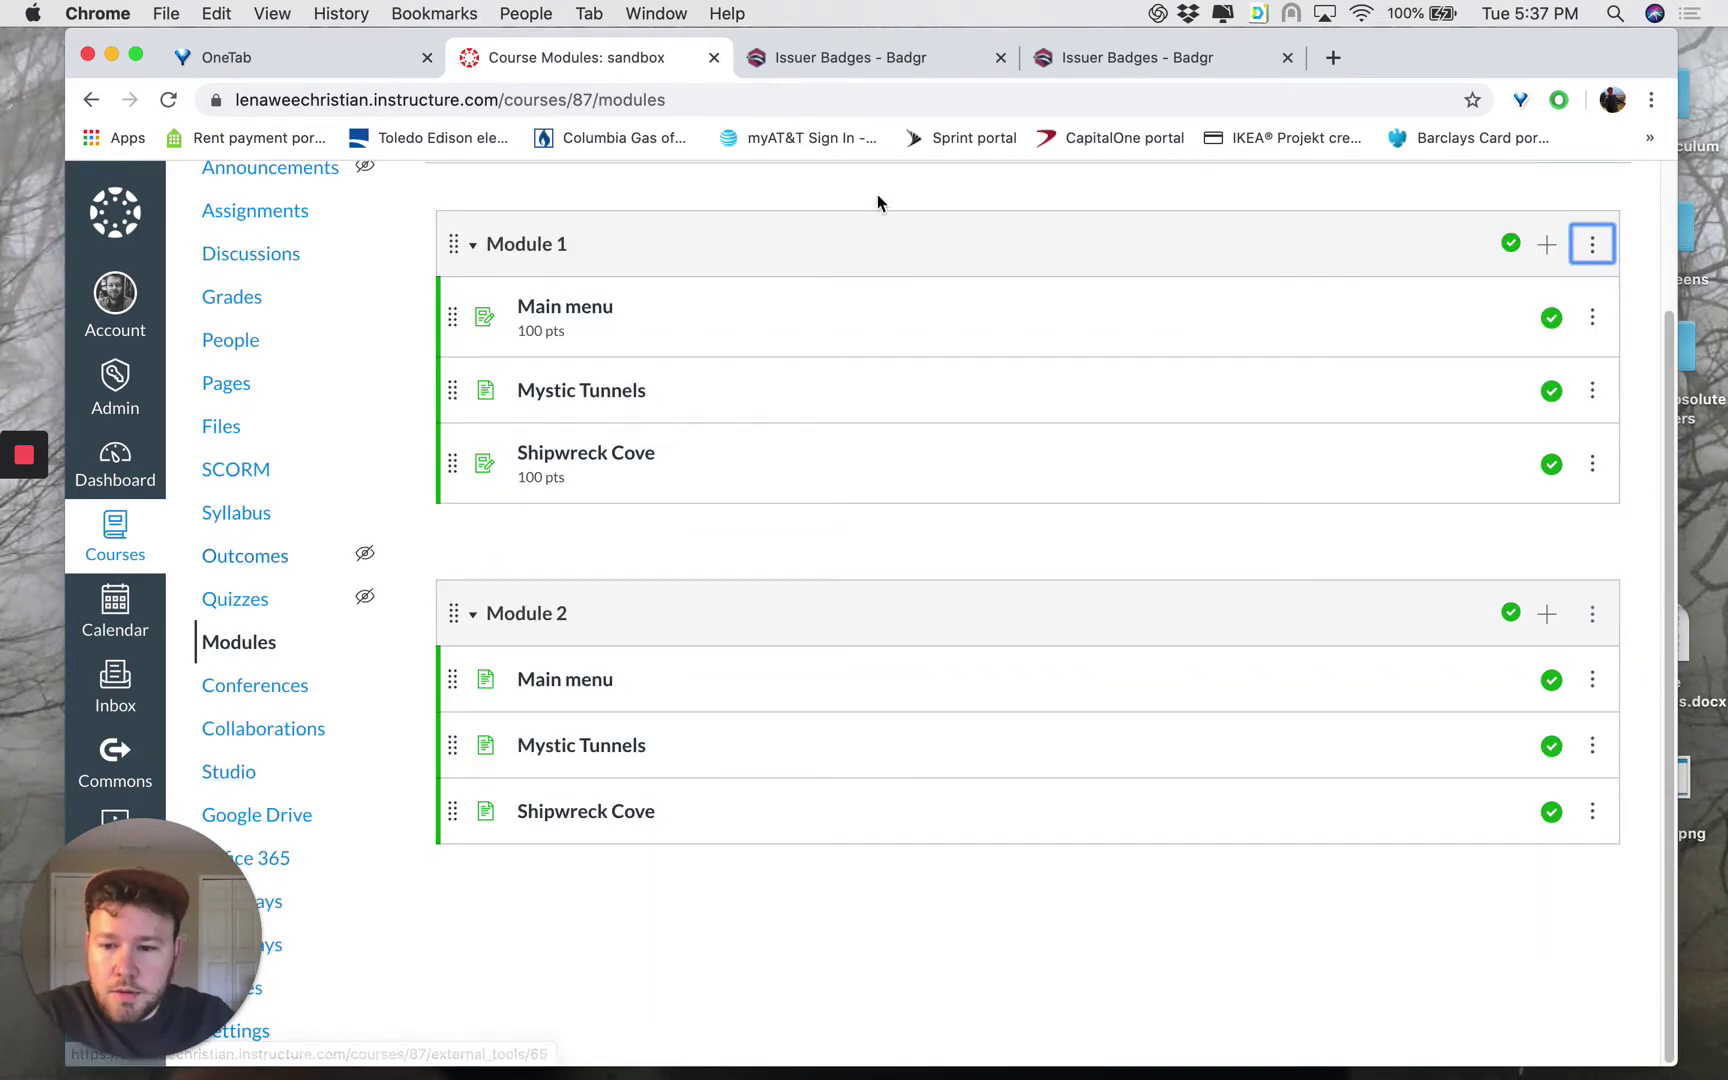
left_click_drag(1431, 50, 1482, 52)
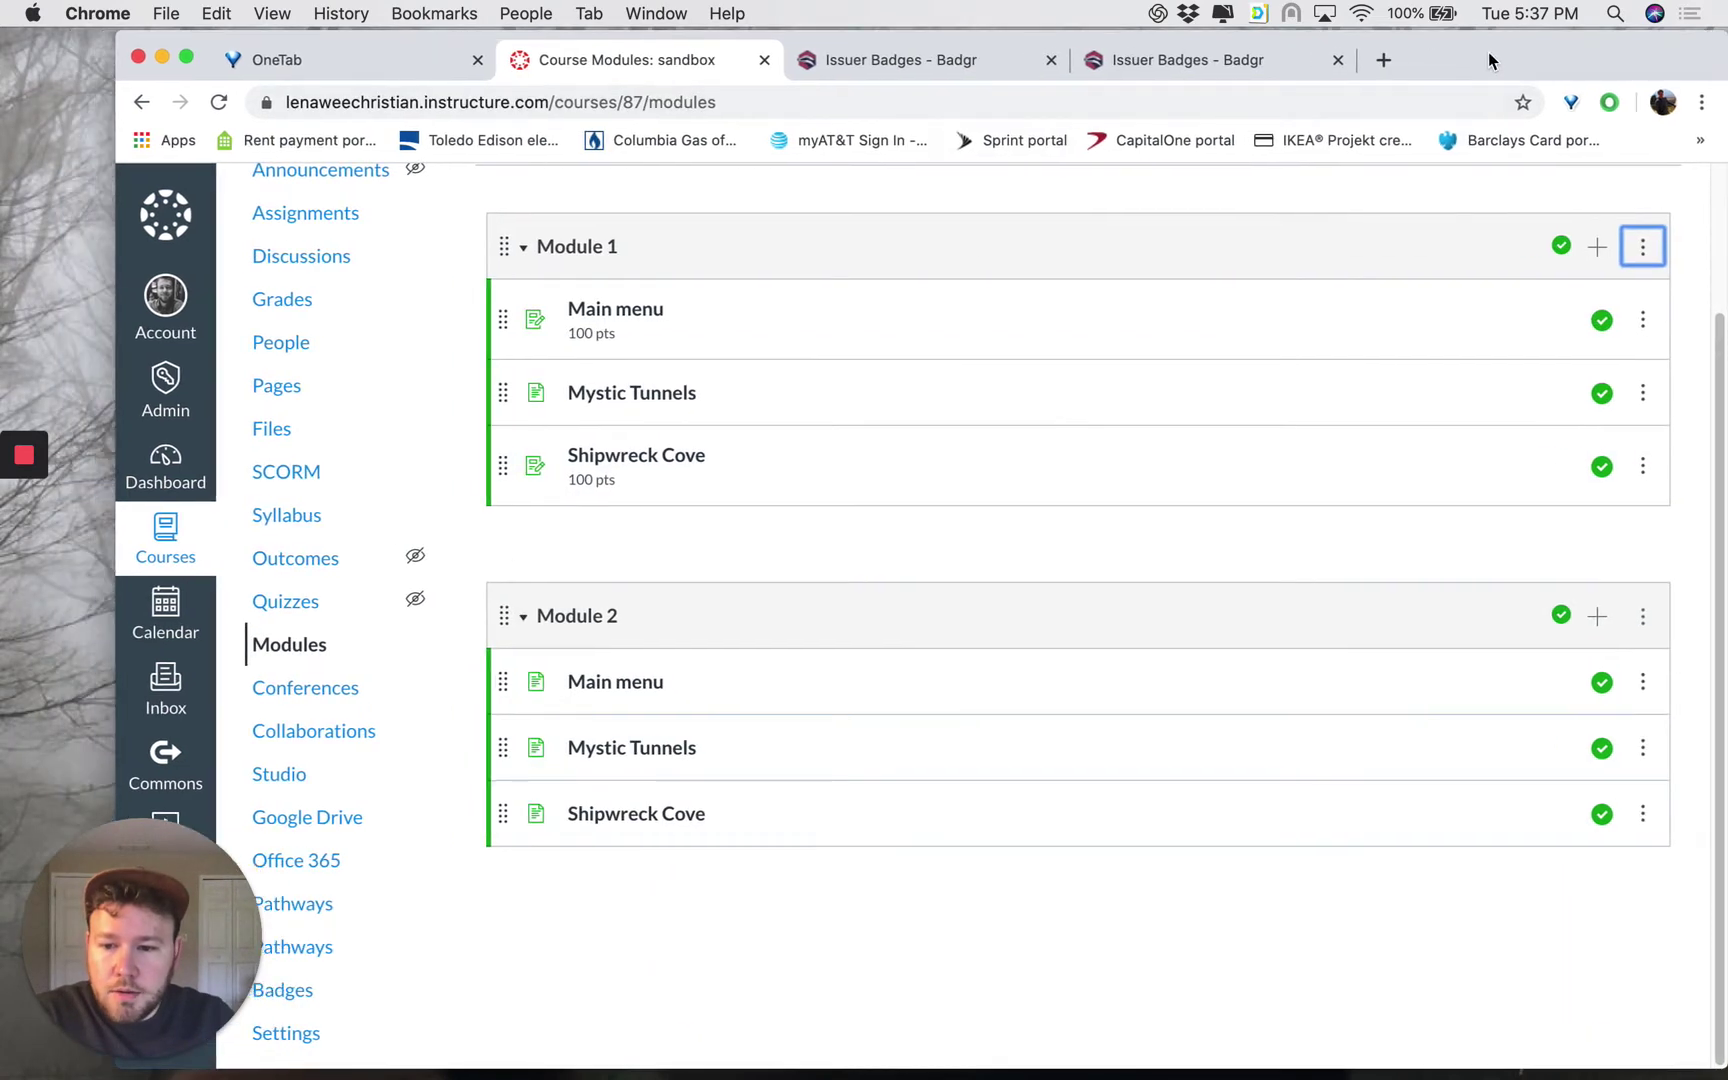
left_click(305, 1000)
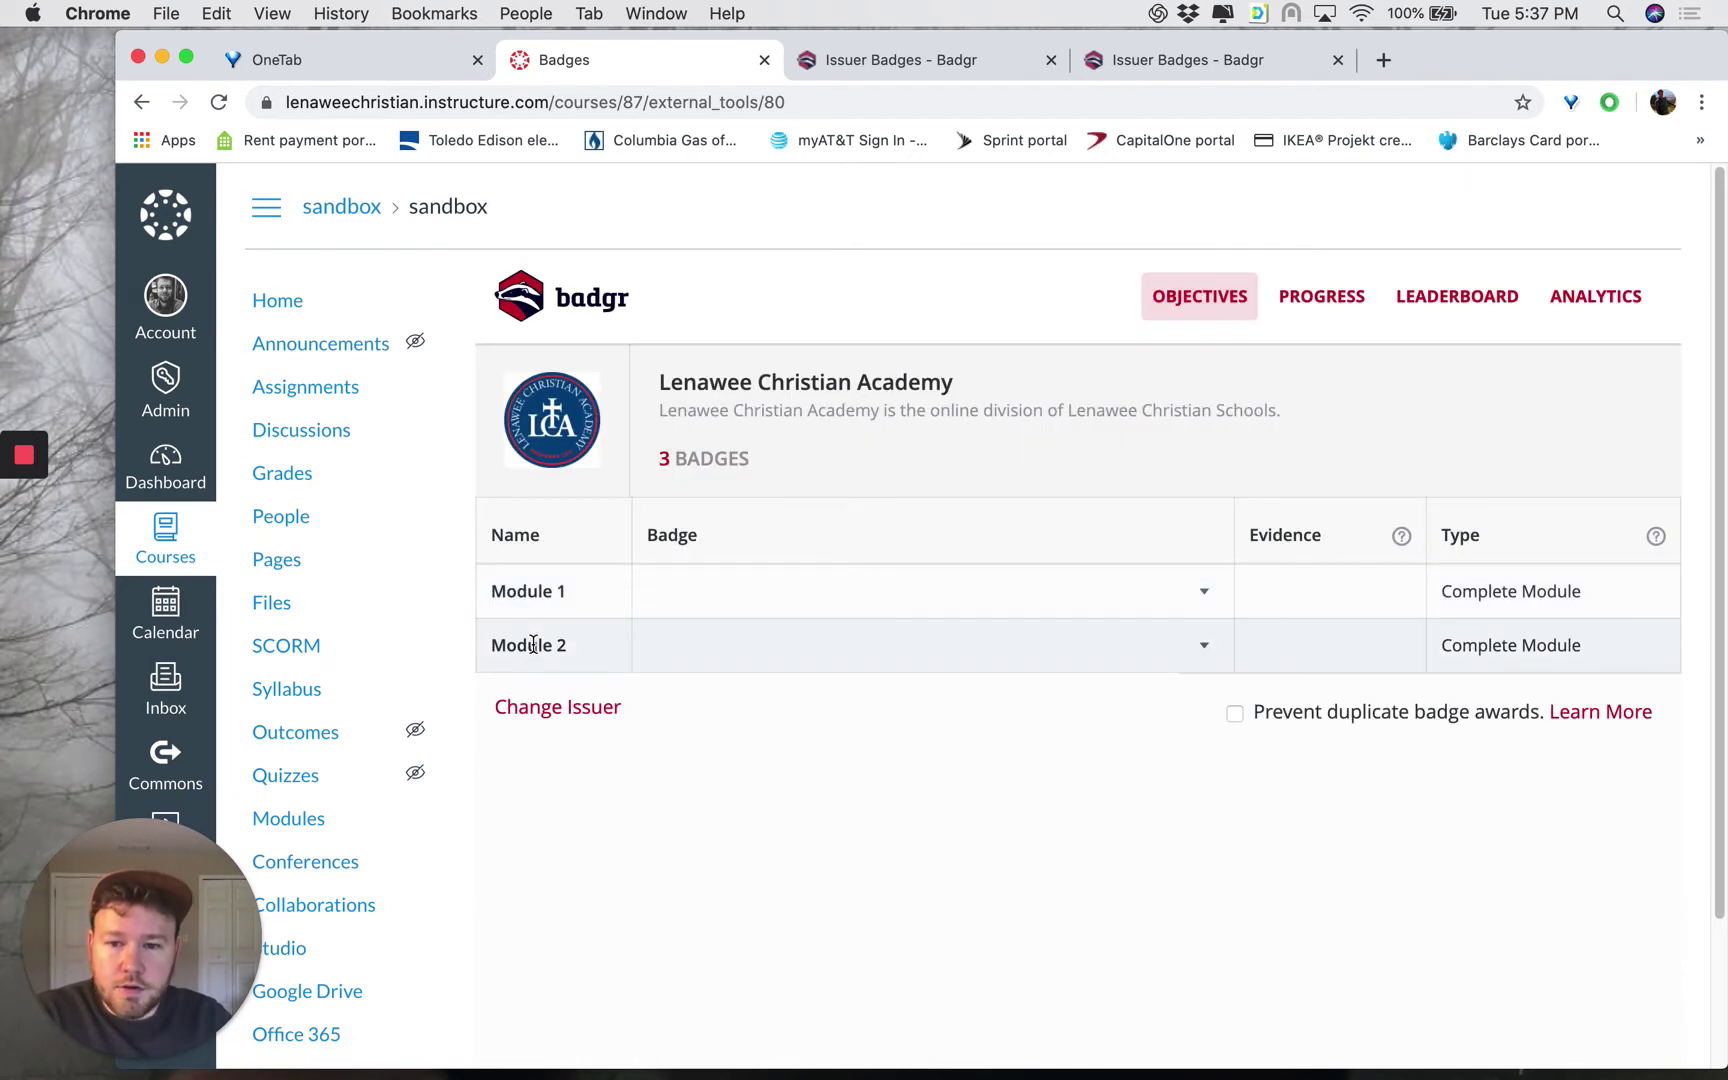
left_click(1205, 593)
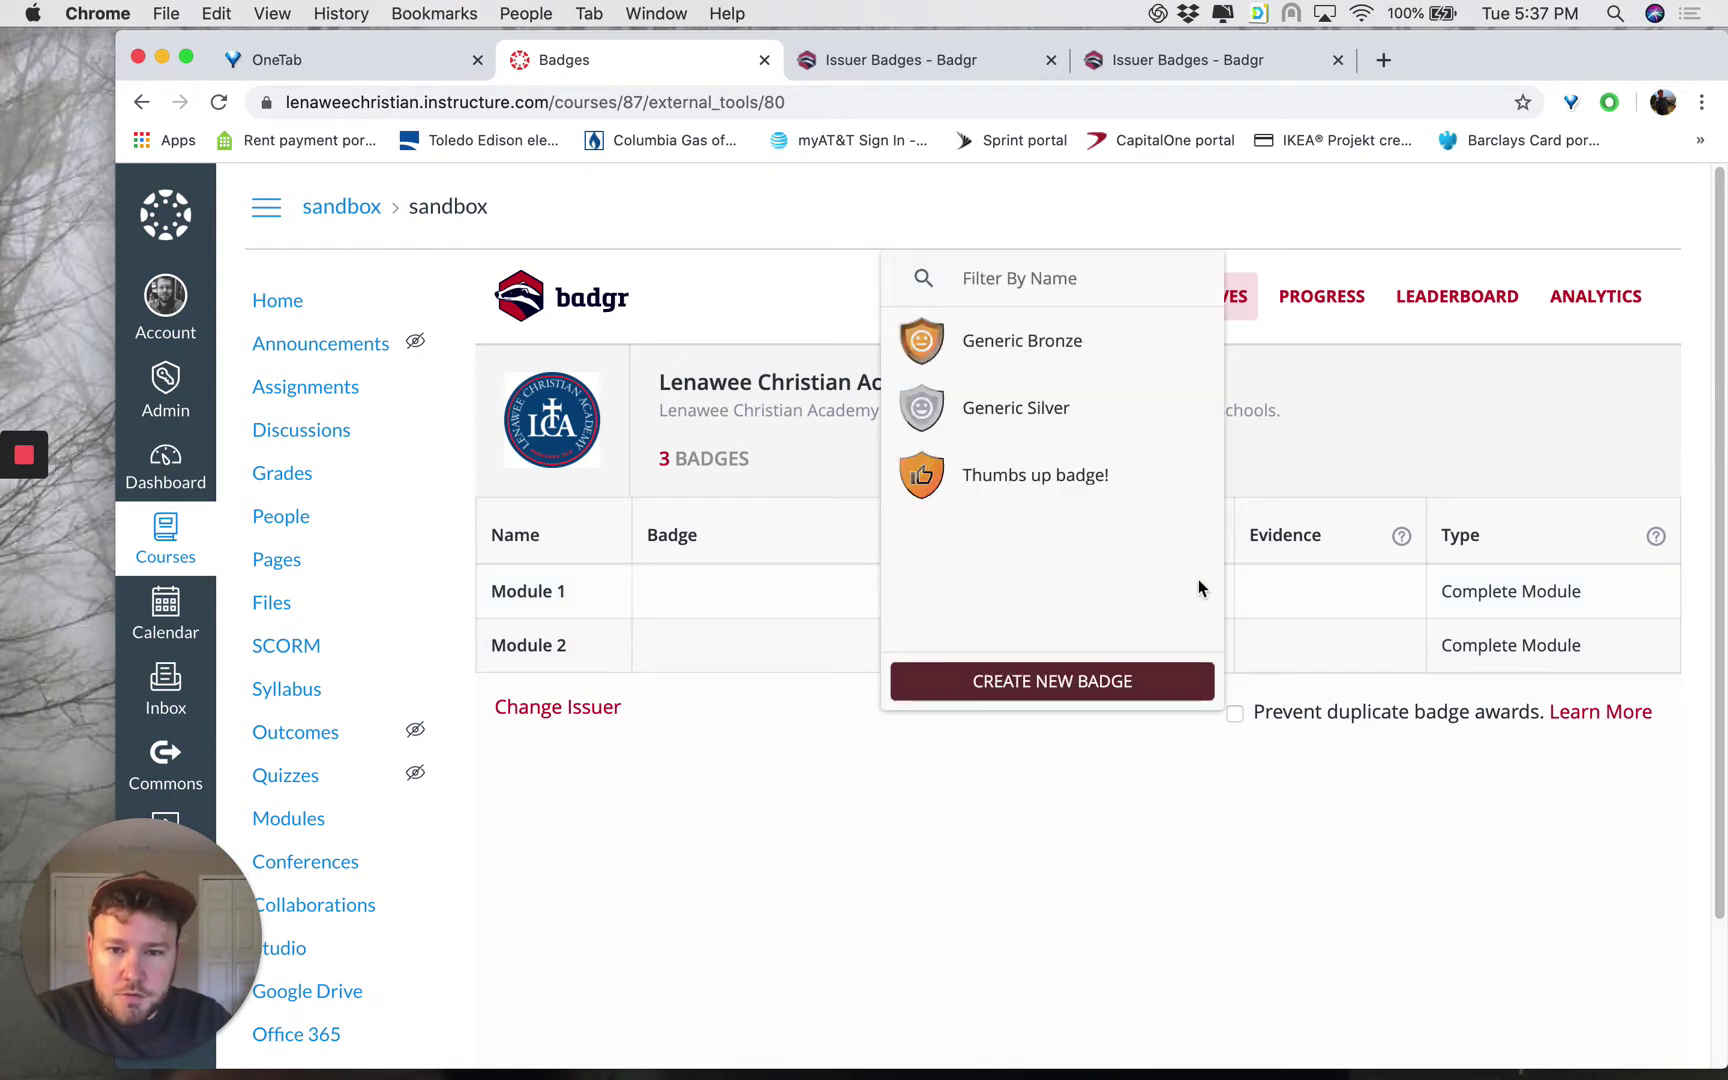
left_click(998, 478)
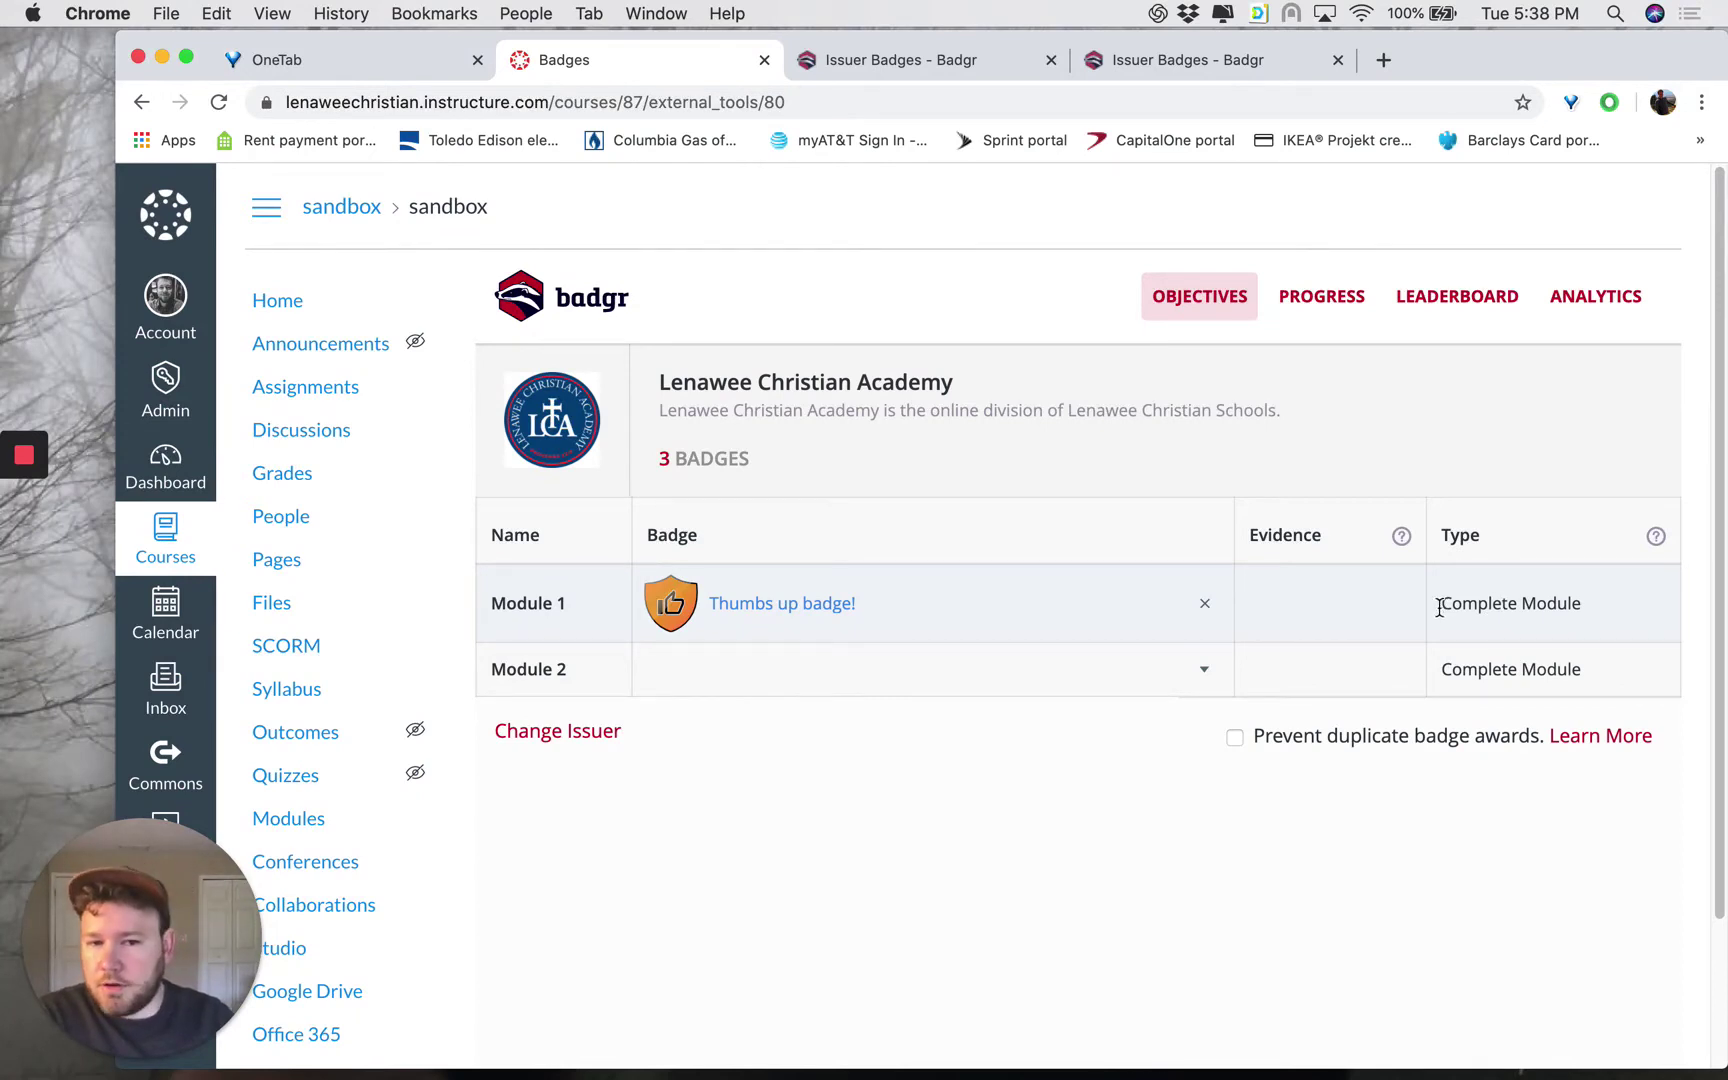
Return to the course modules and choose the Badgr United States external tool as a new item for Module 1.
left_click(304, 829)
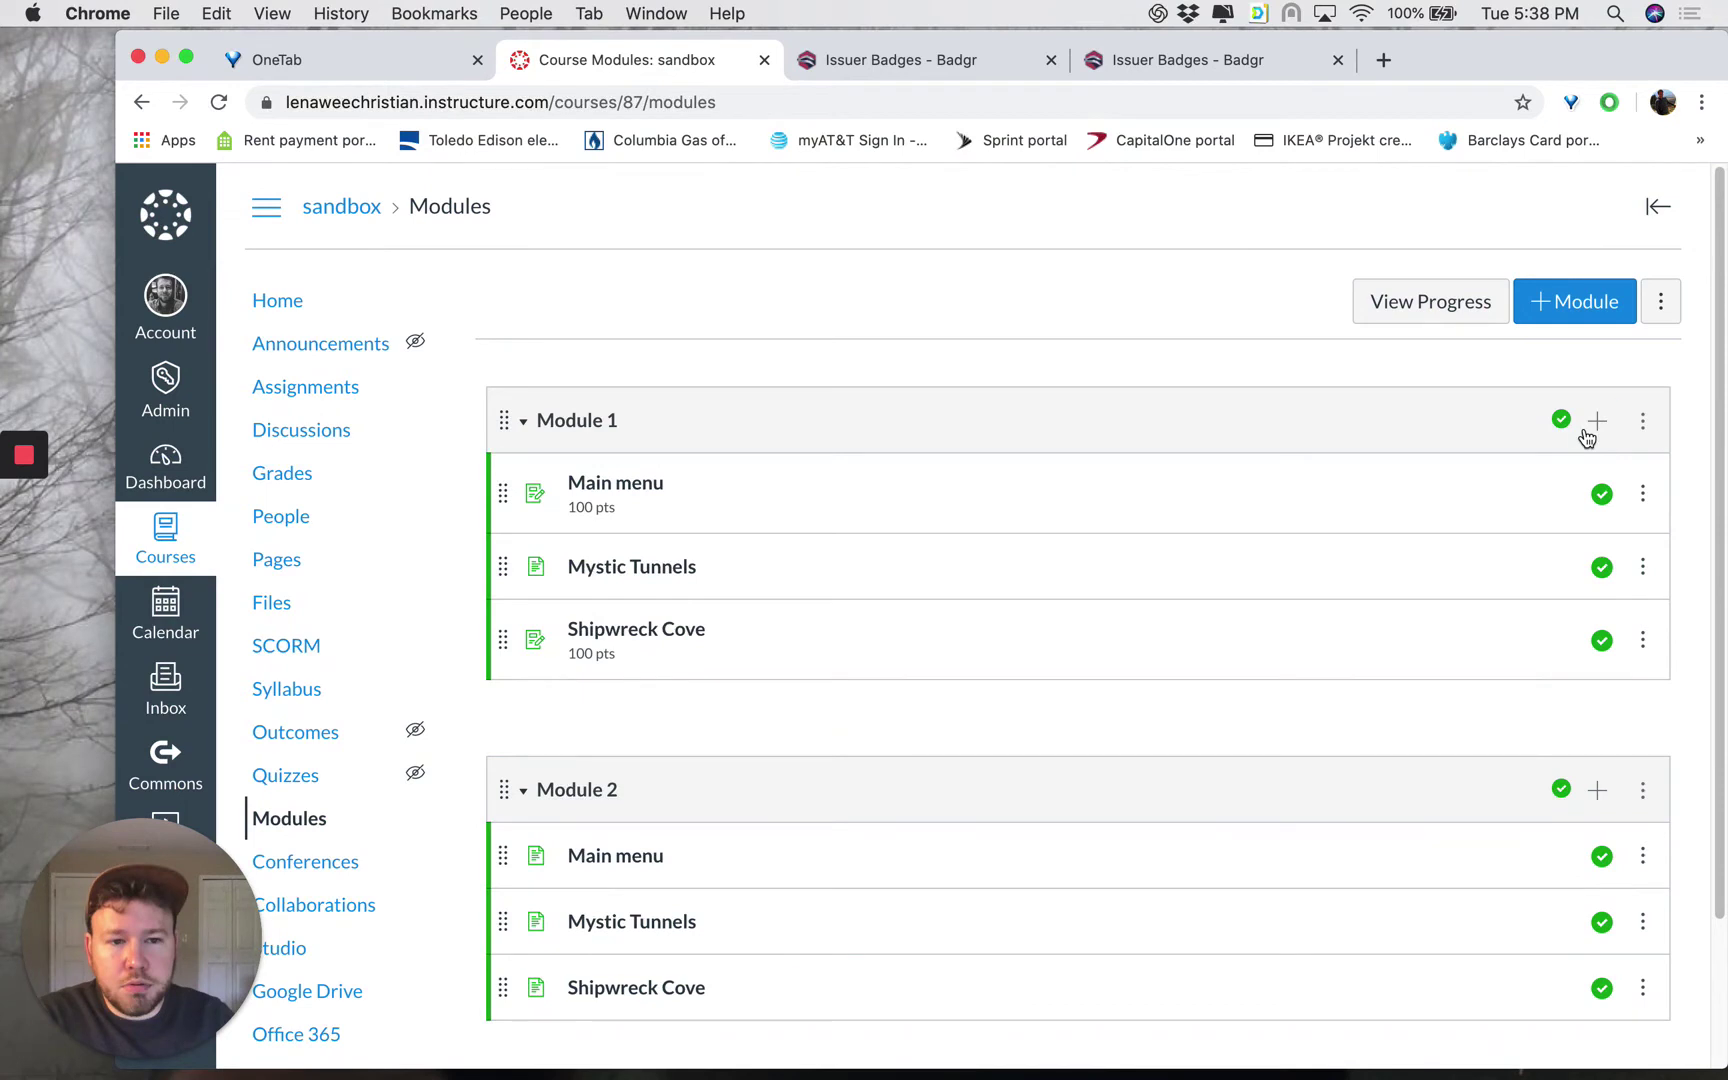
left_click(1597, 421)
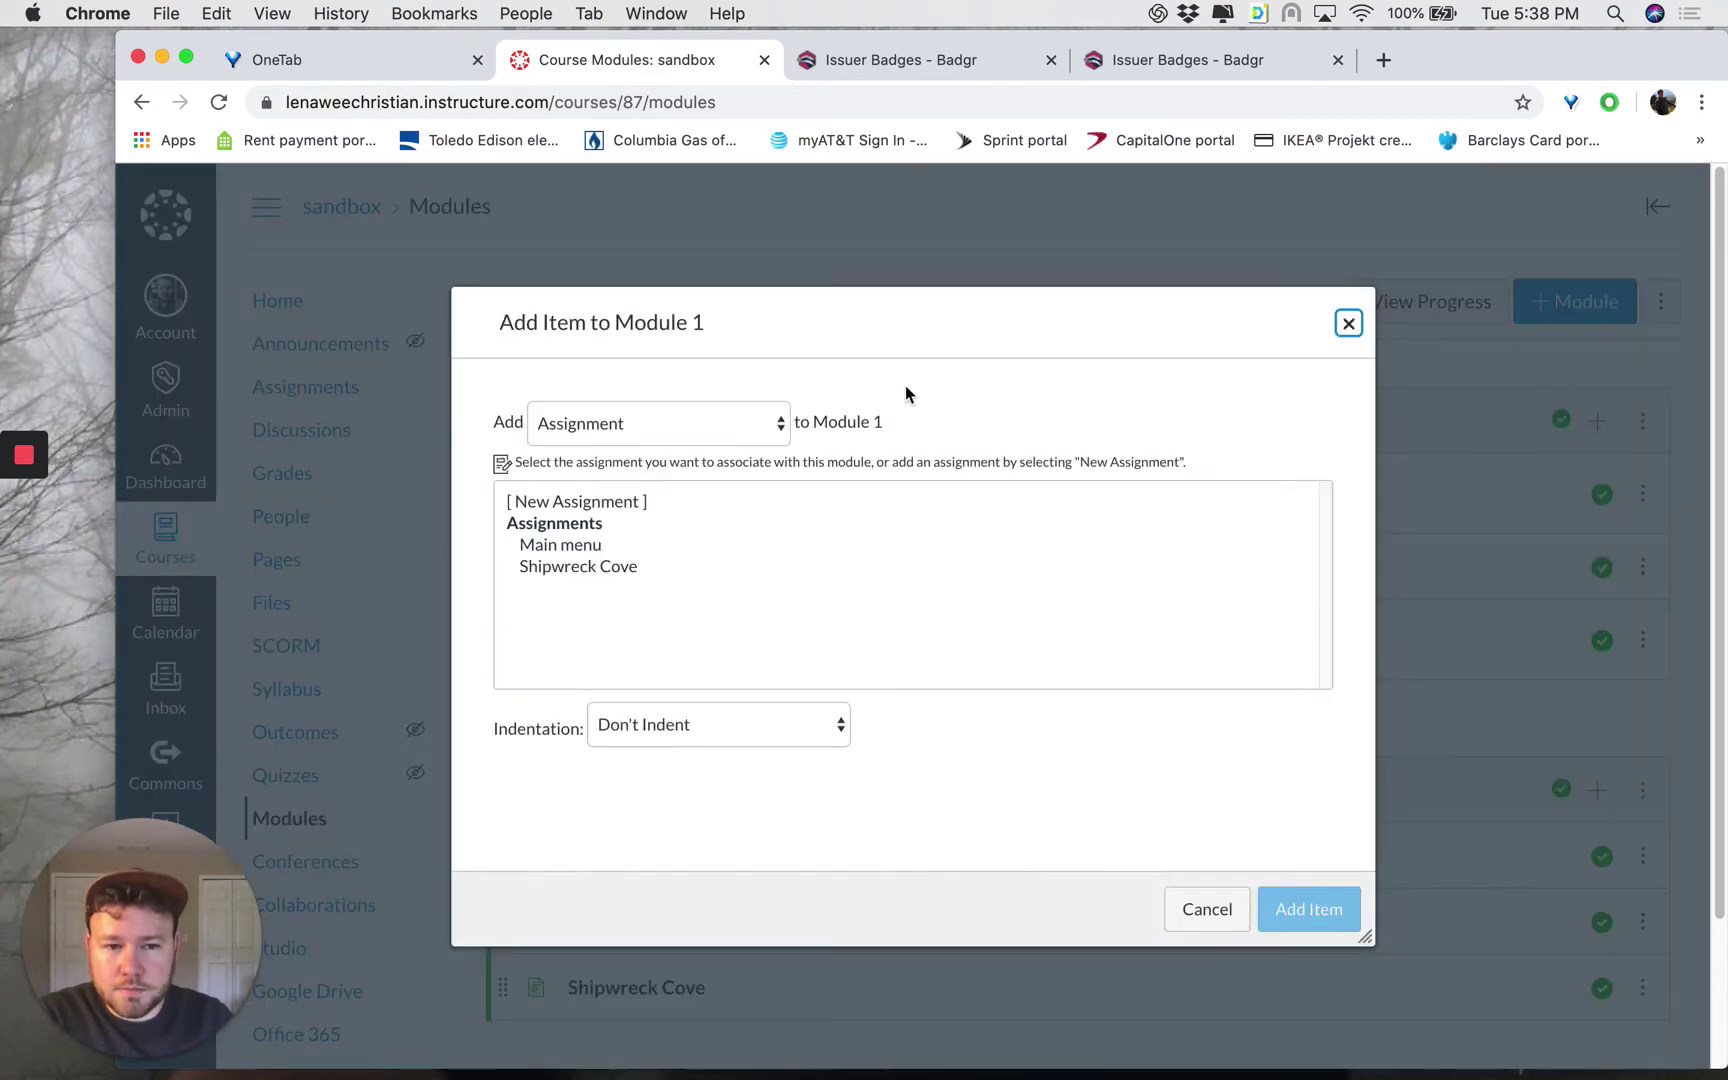
left_click(777, 430)
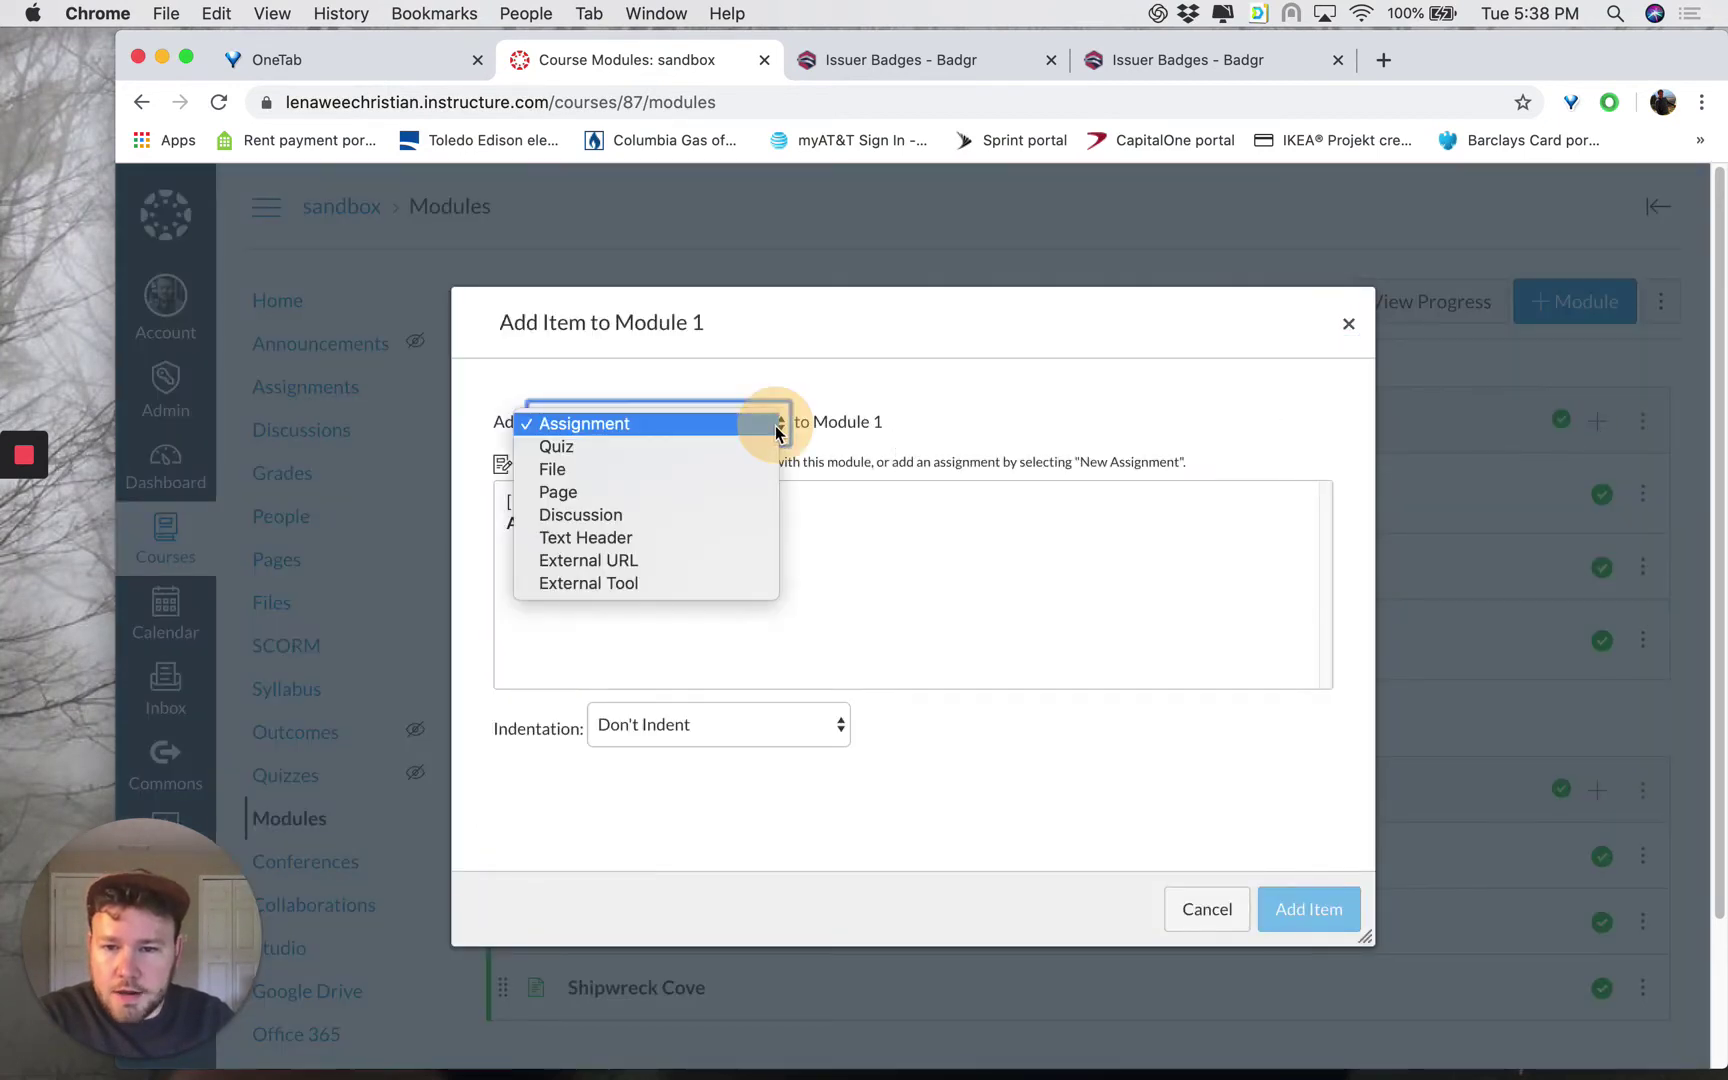
left_click(623, 589)
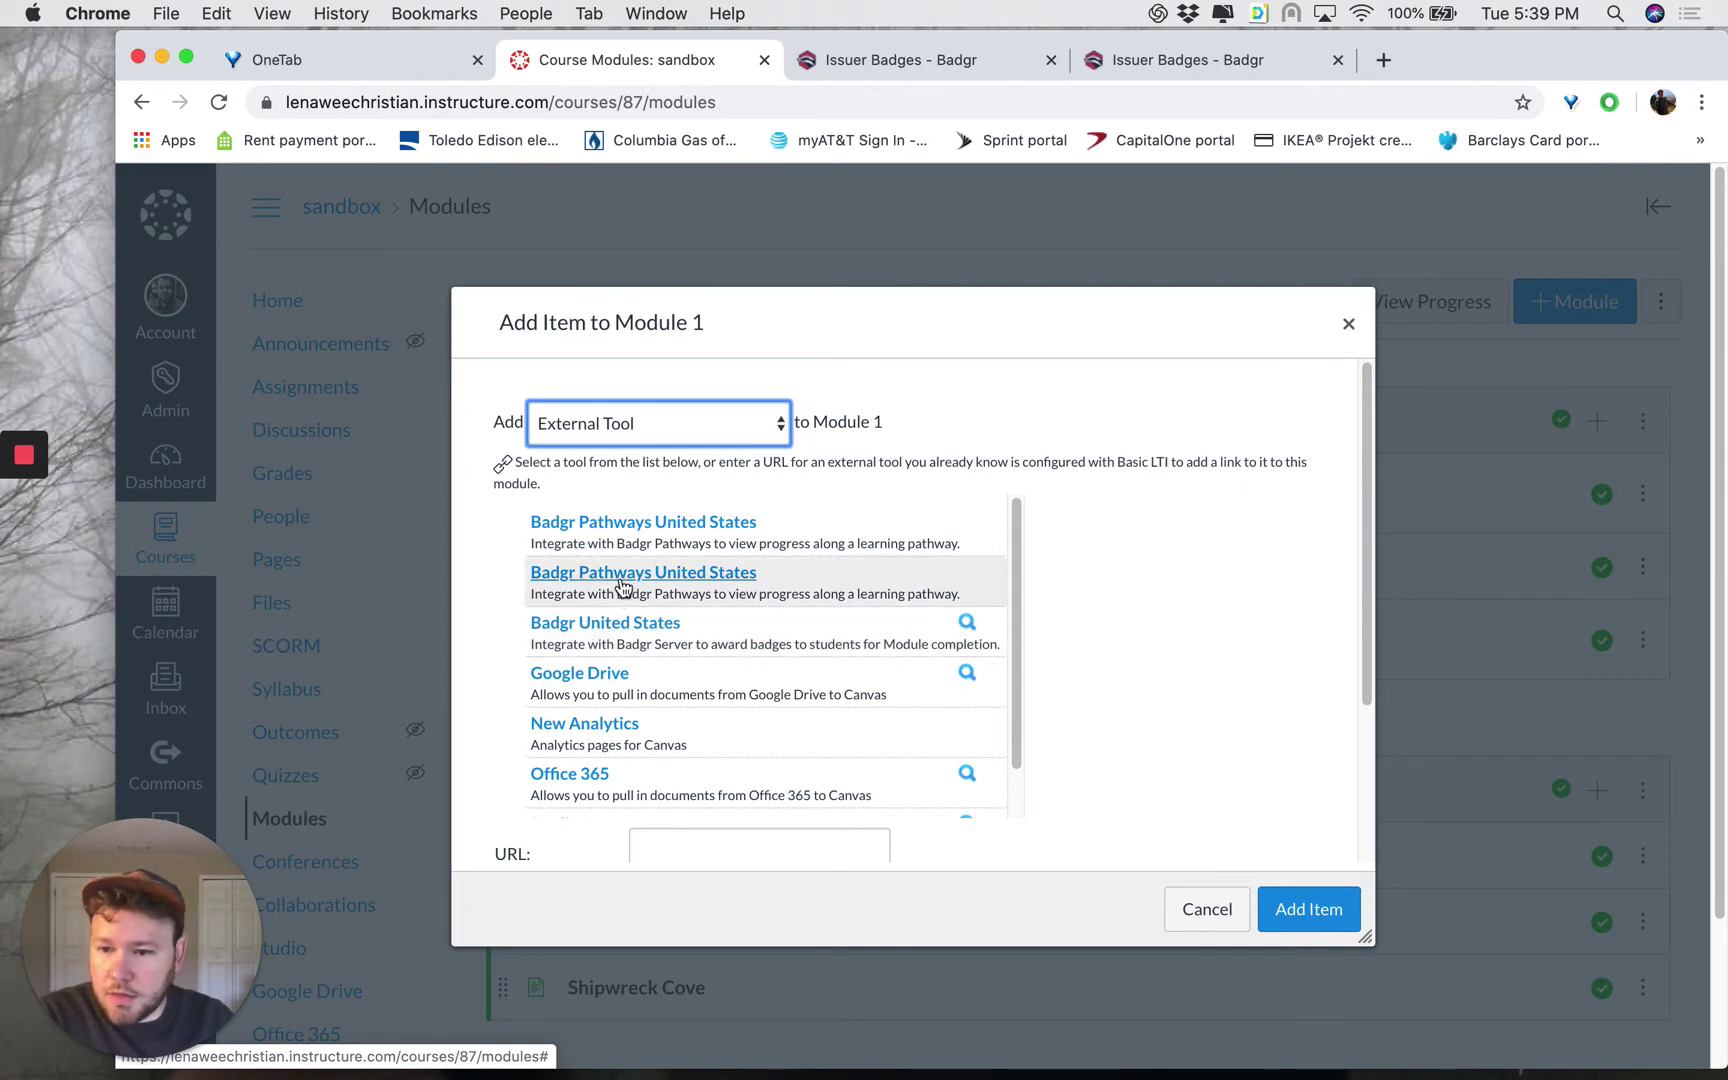
left_click(622, 620)
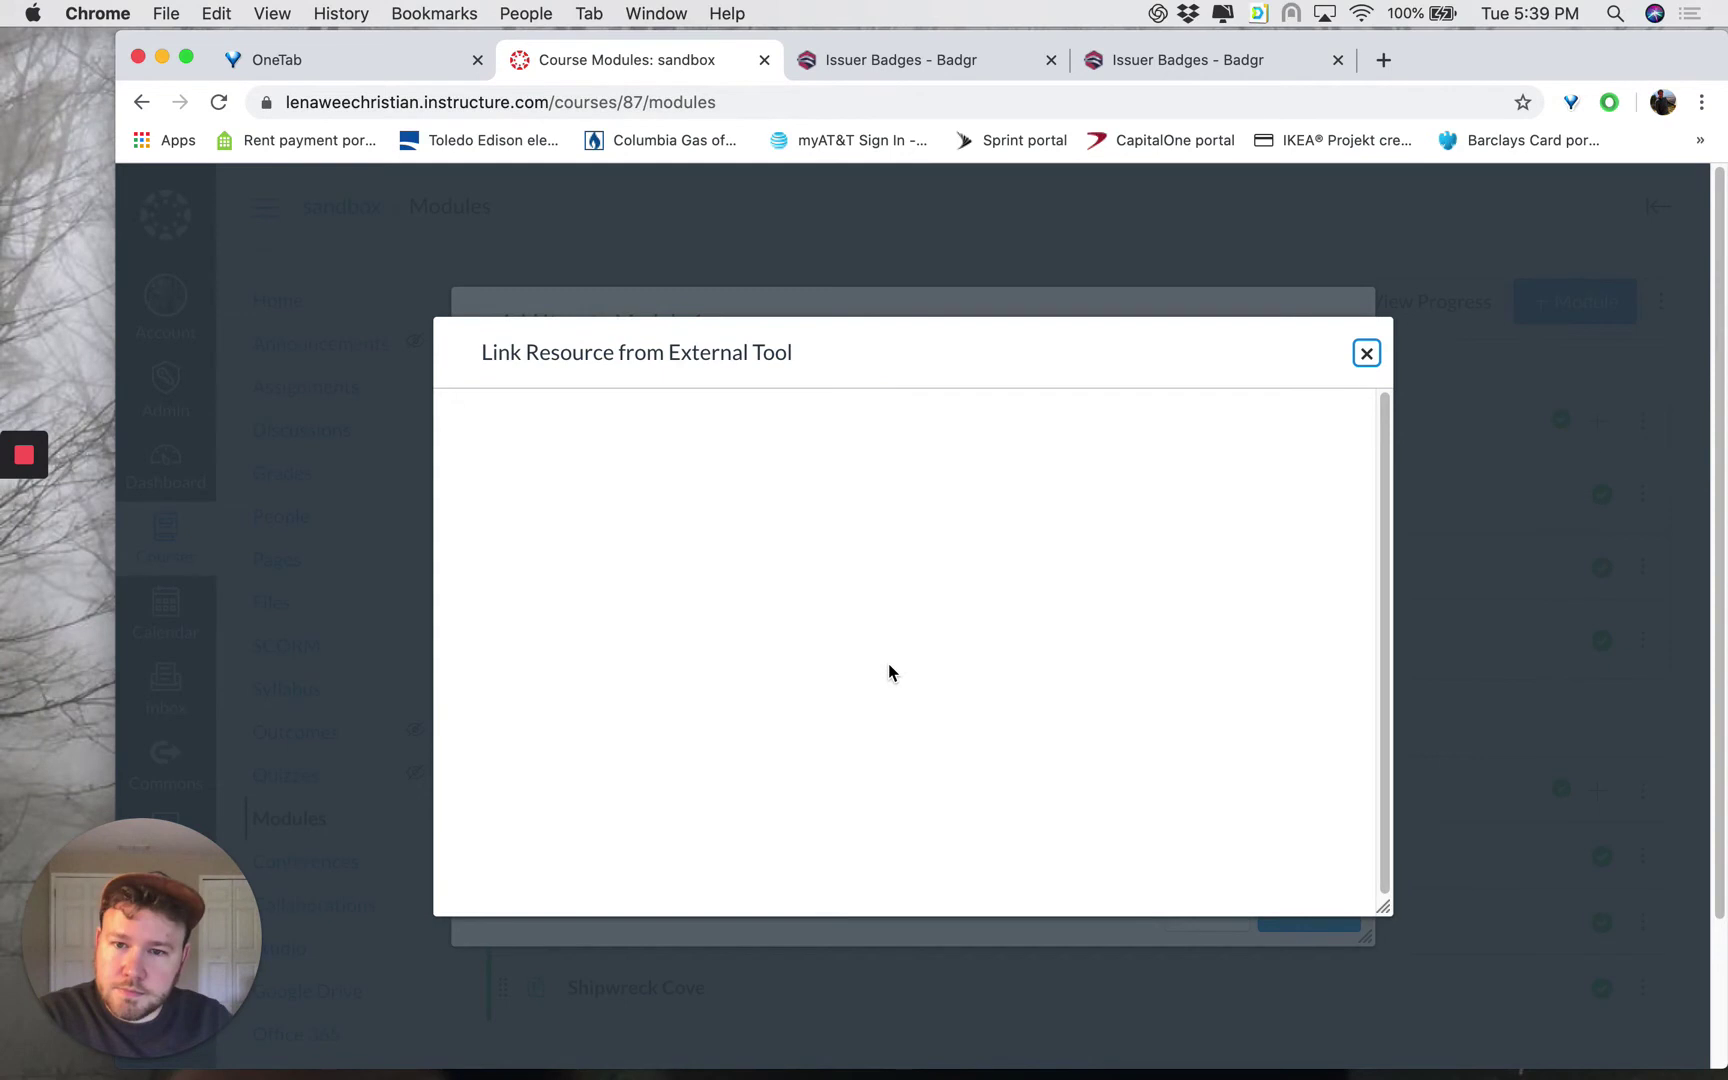
key("Escape")
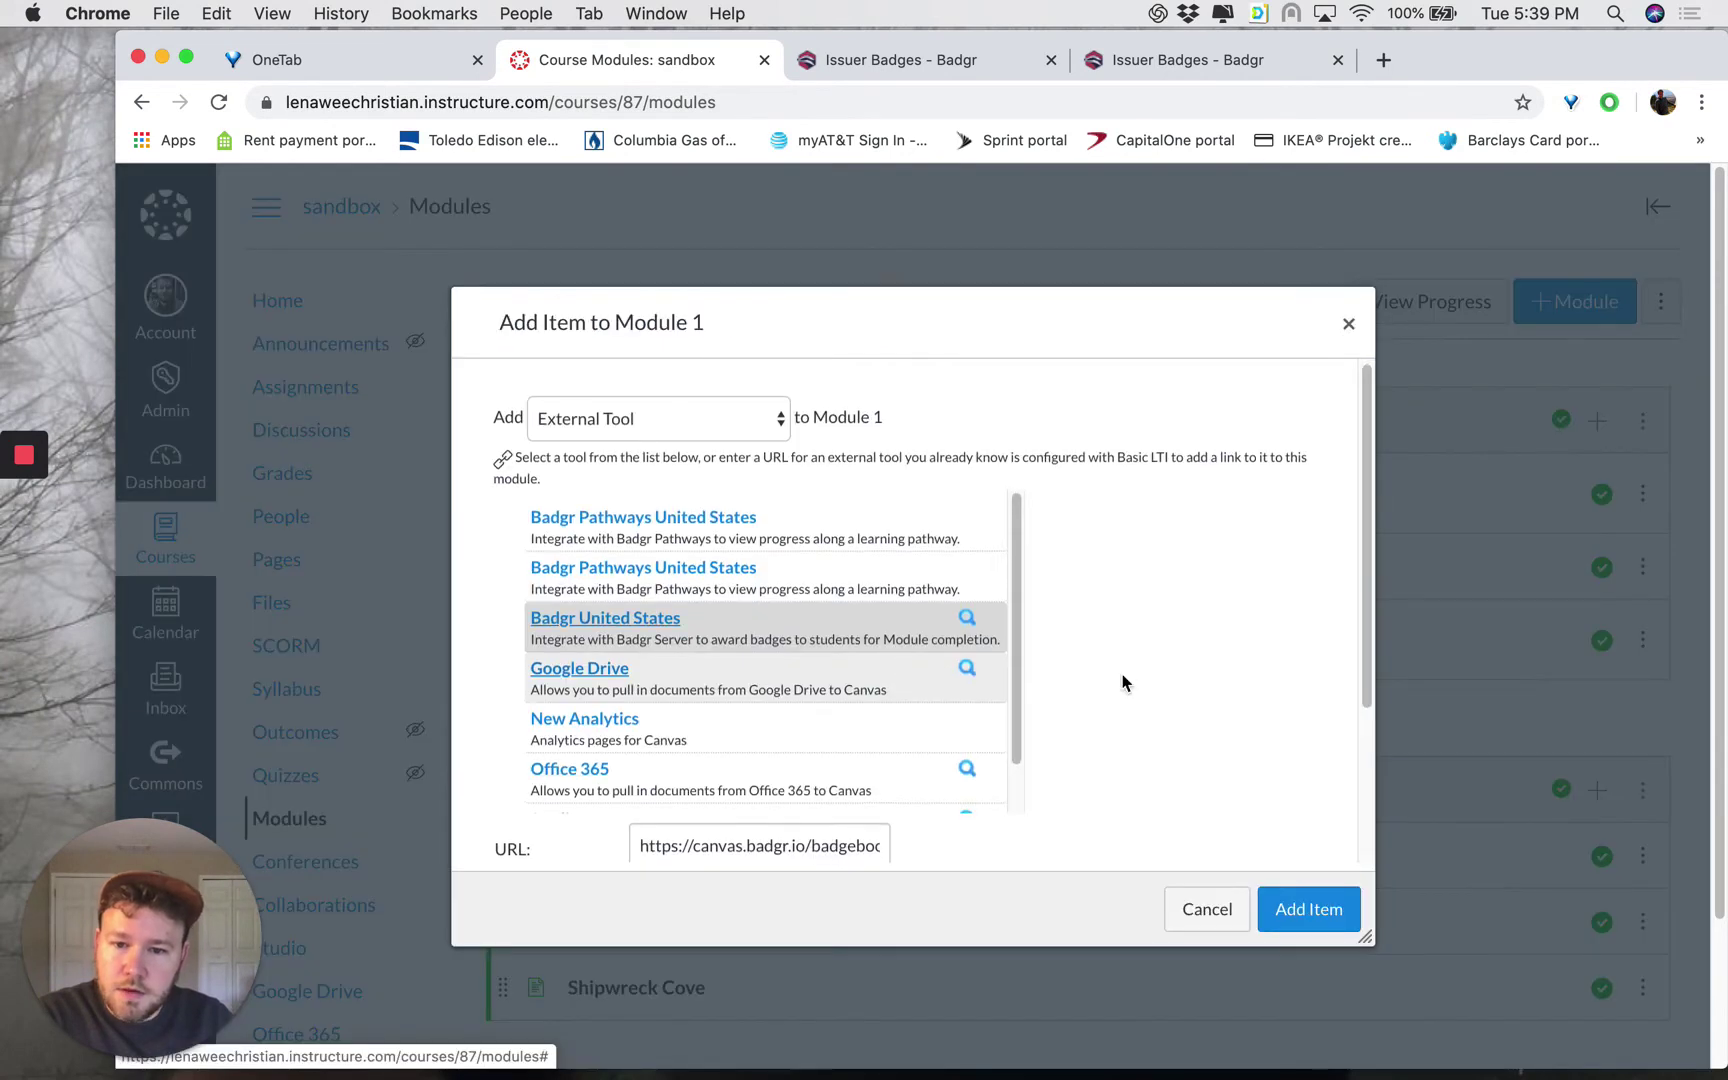
Set the external tool item's page name to "Collect your unit 1 badge!".
scroll(985, 777, "down", 2)
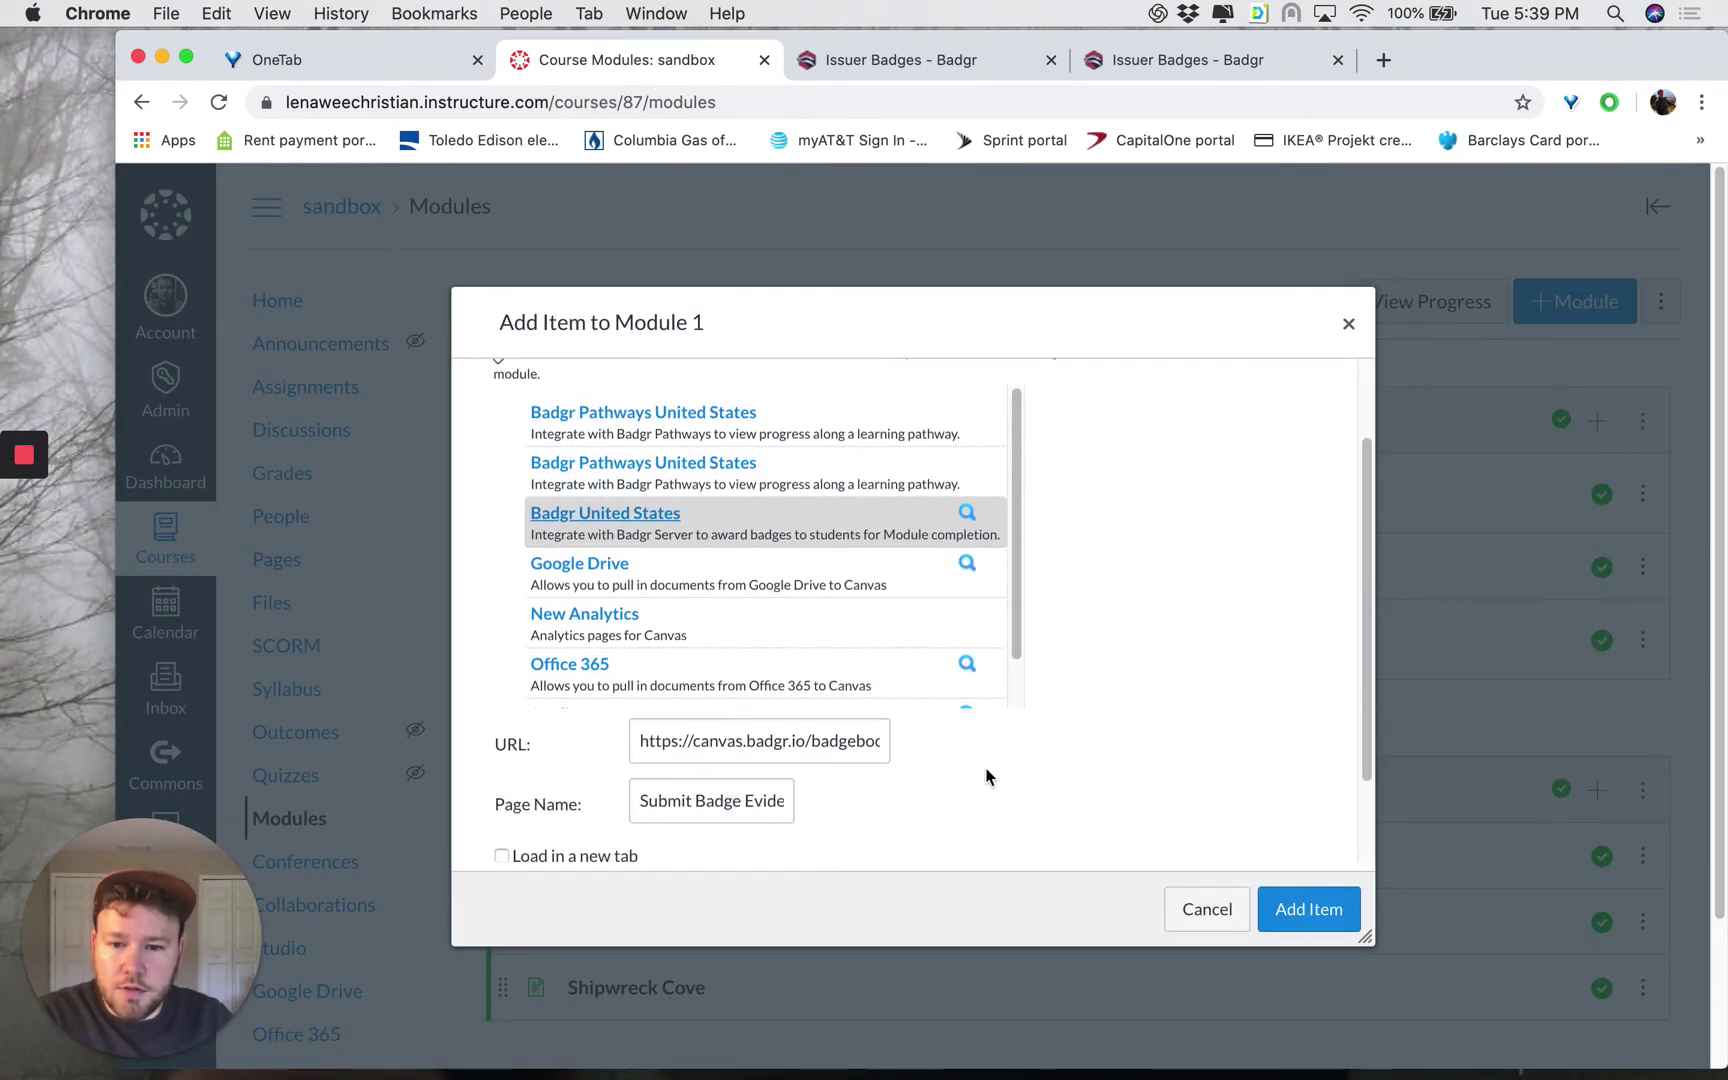
scroll(985, 777, "down", 2)
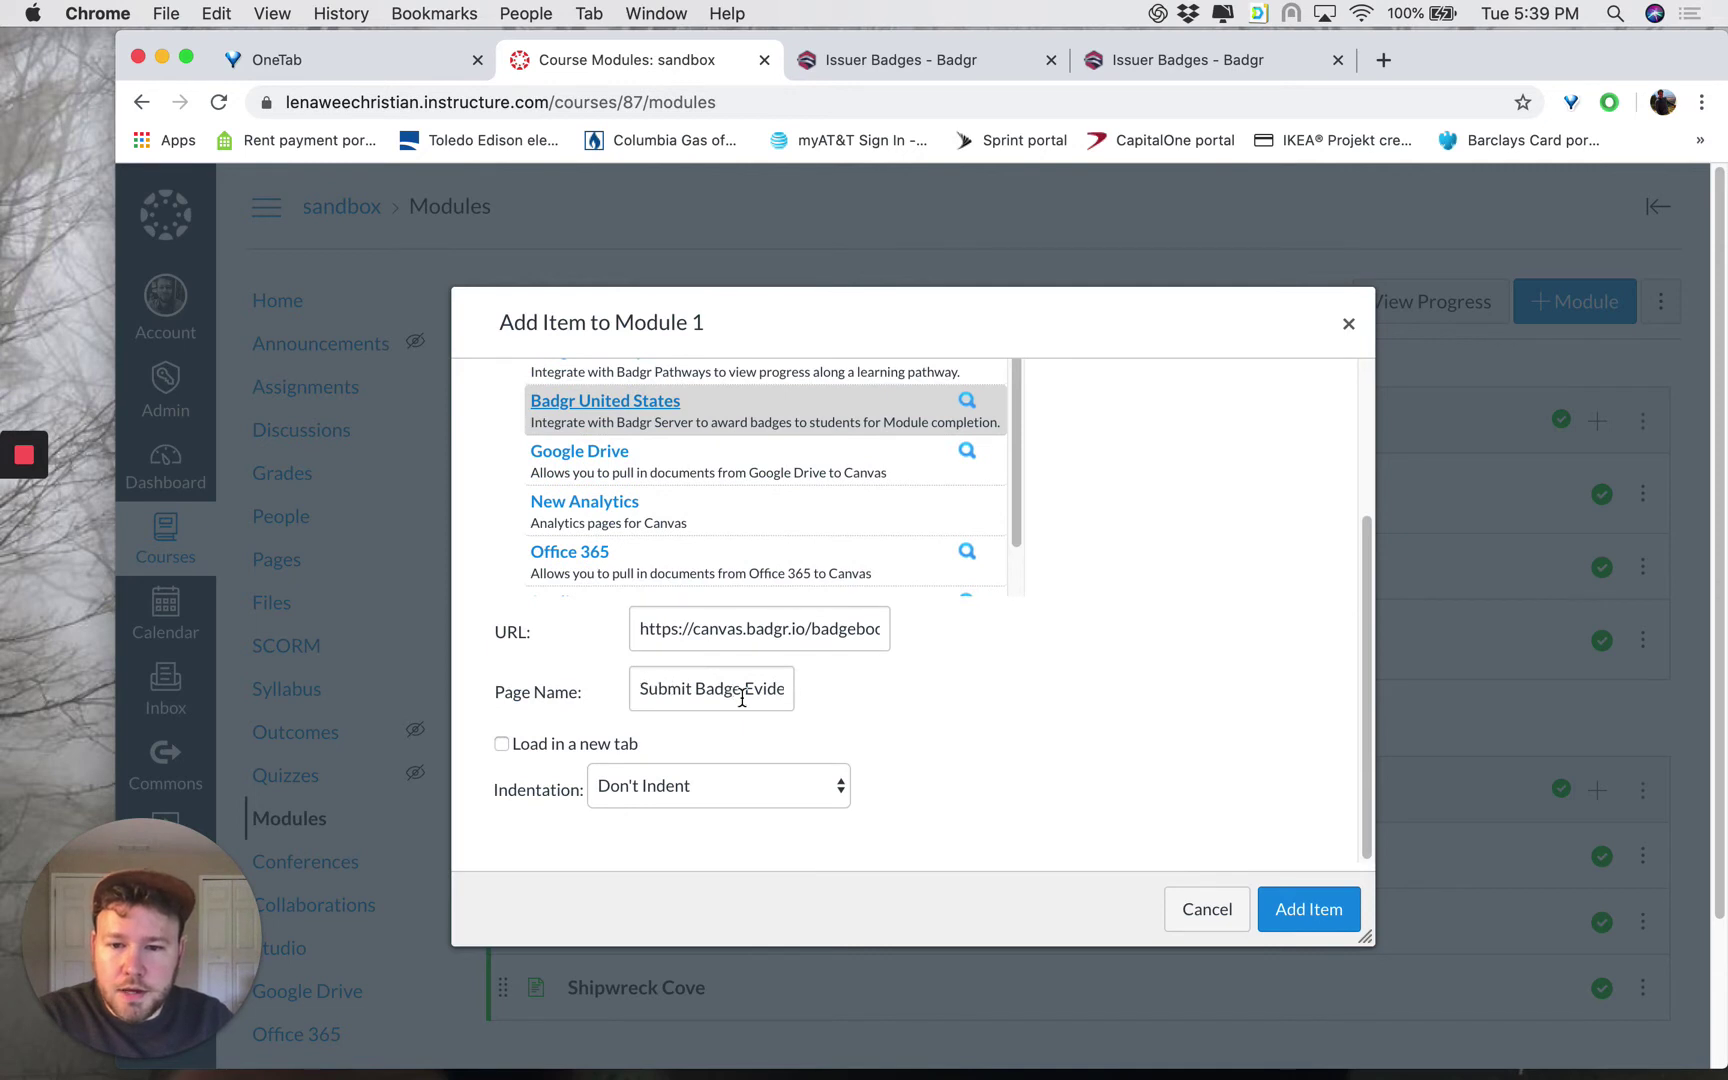
key("Tab")
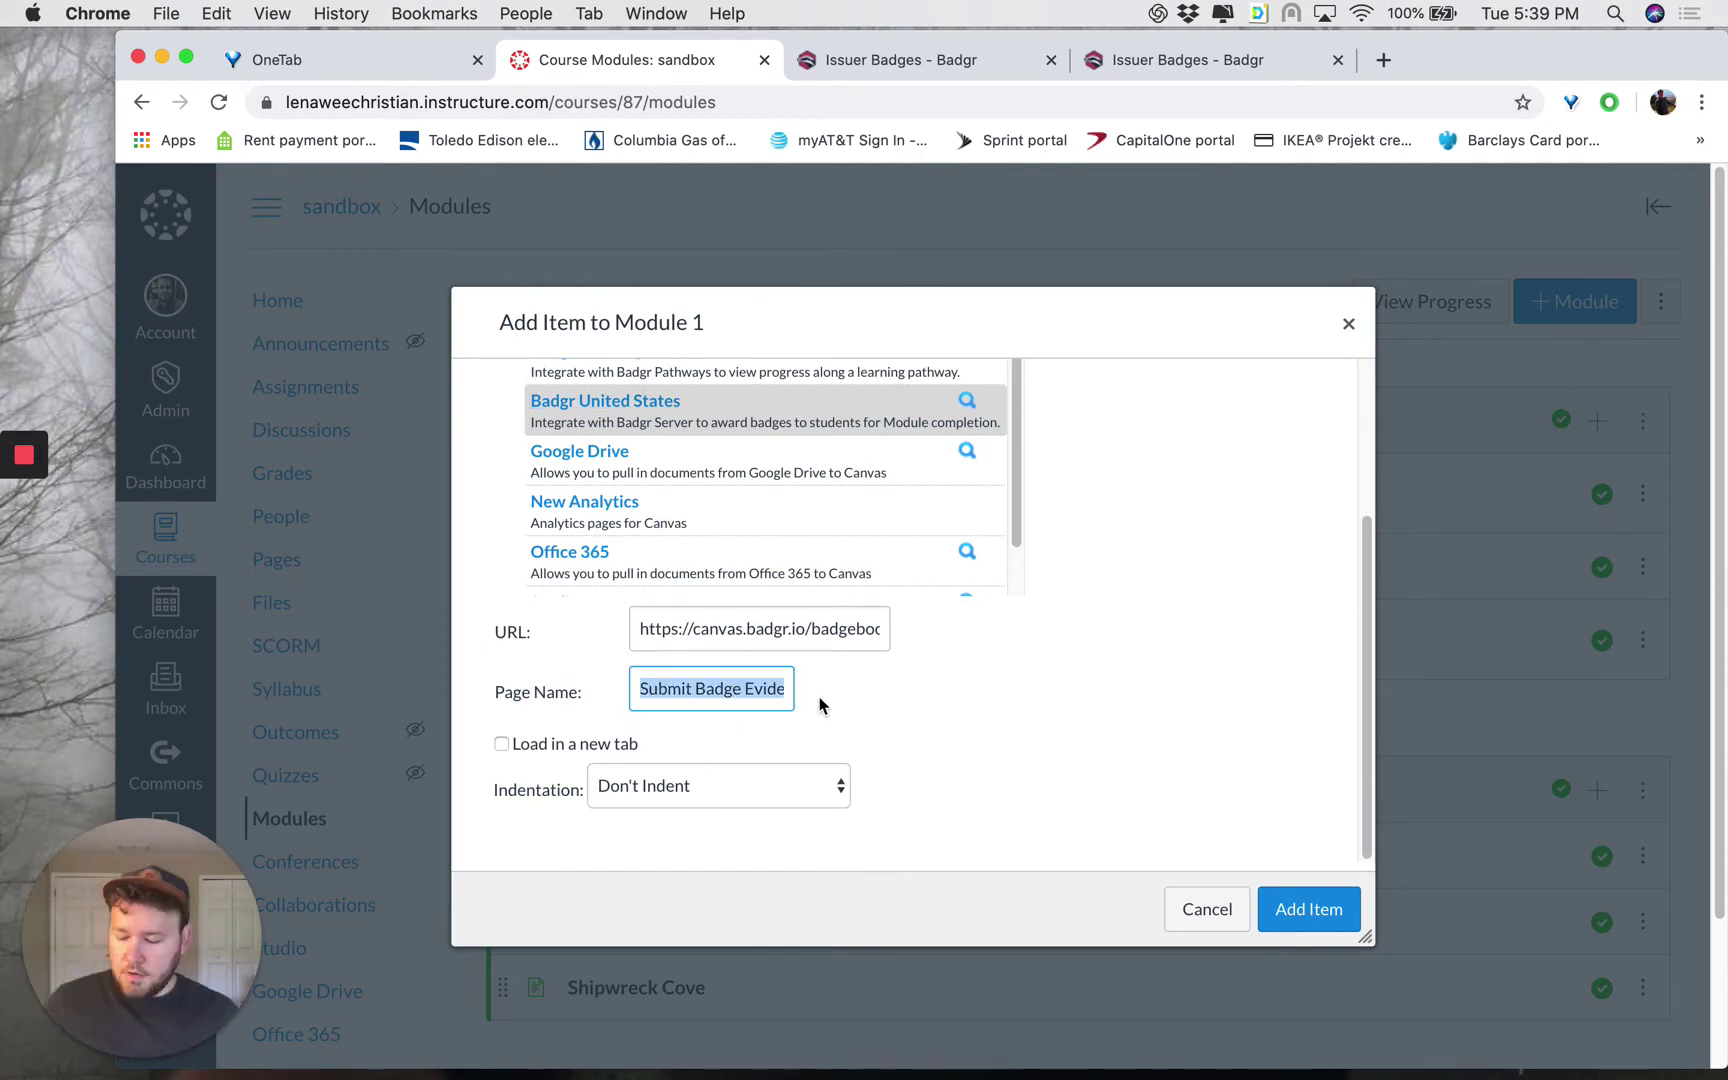
type("Col")
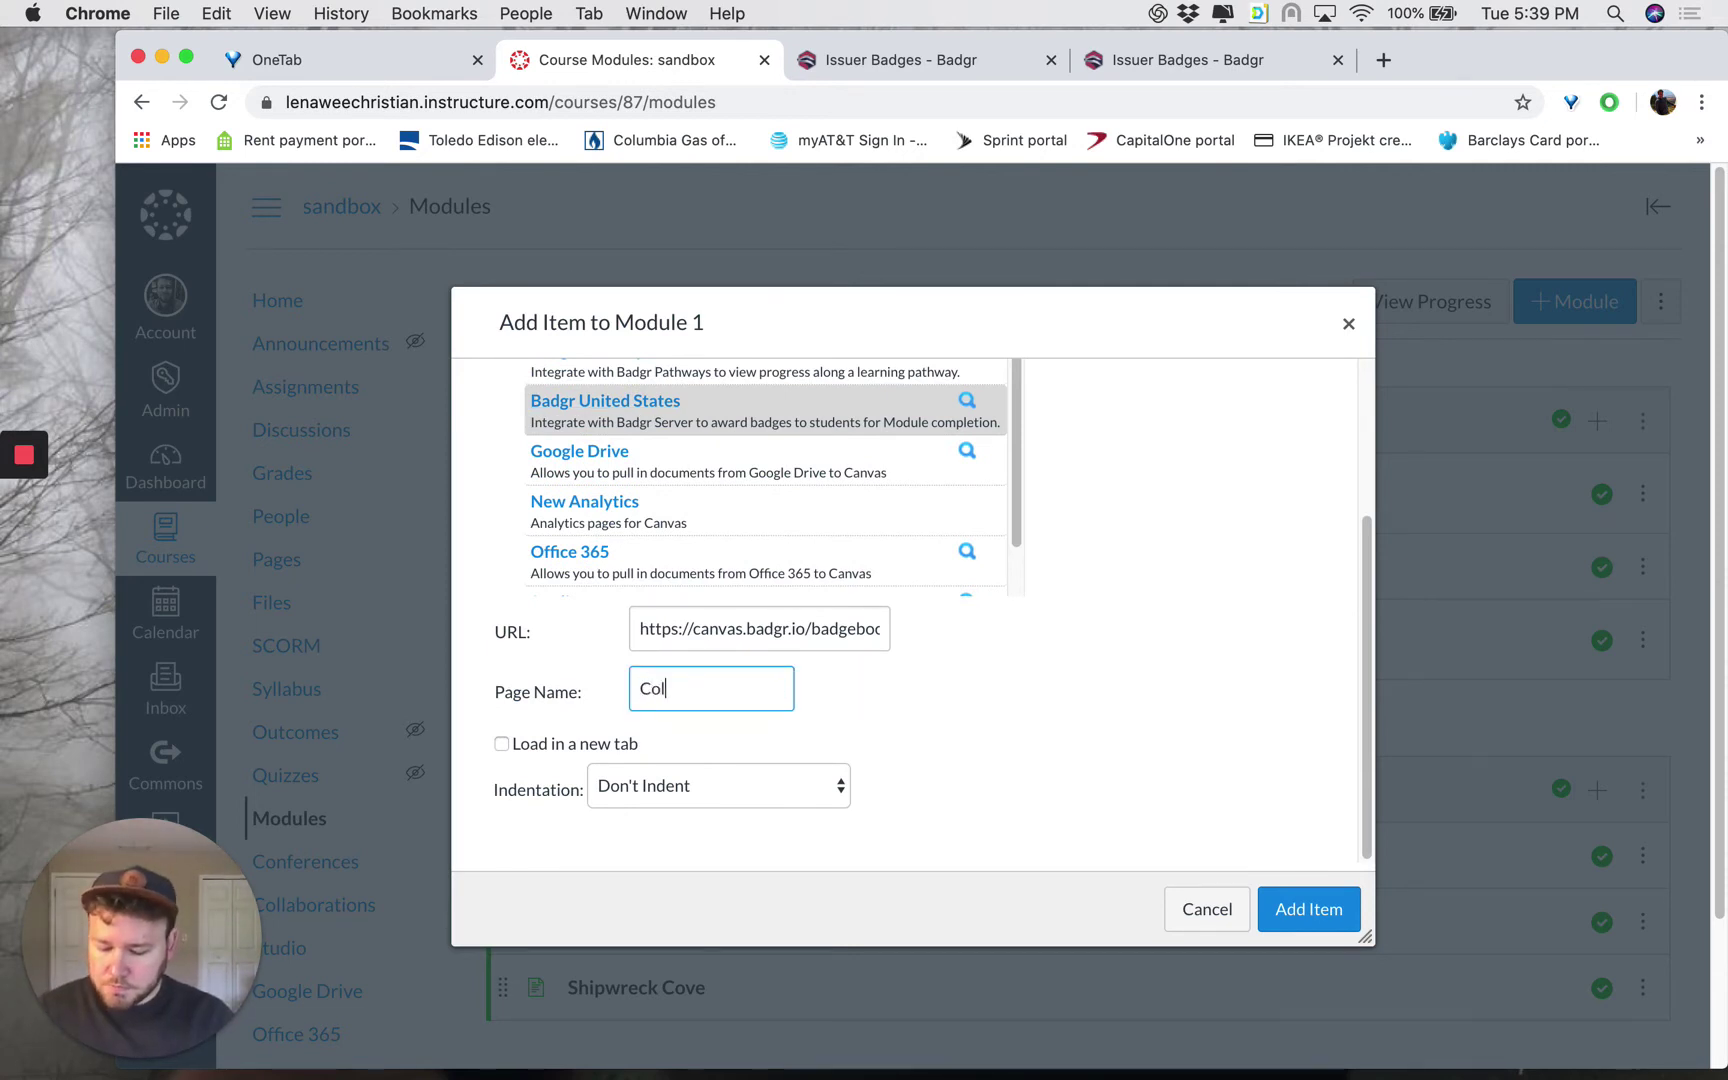
type("lect ba")
key("BackSpace")
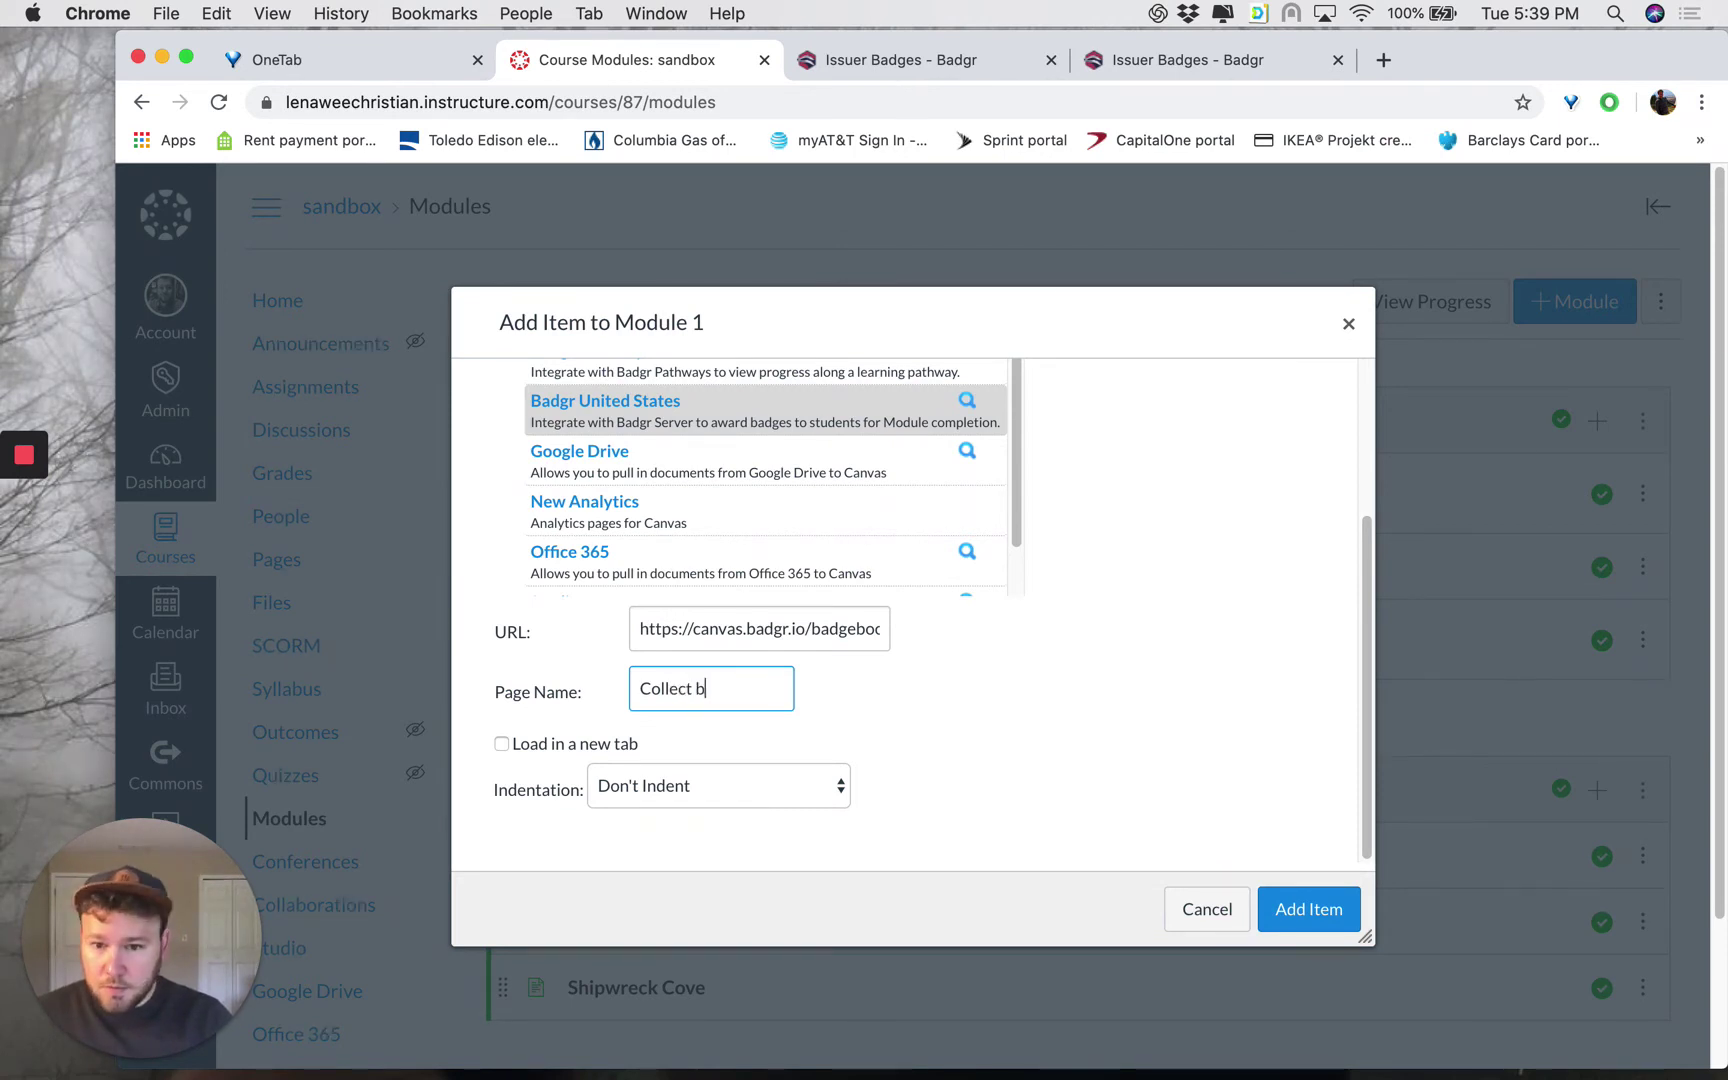
type("your")
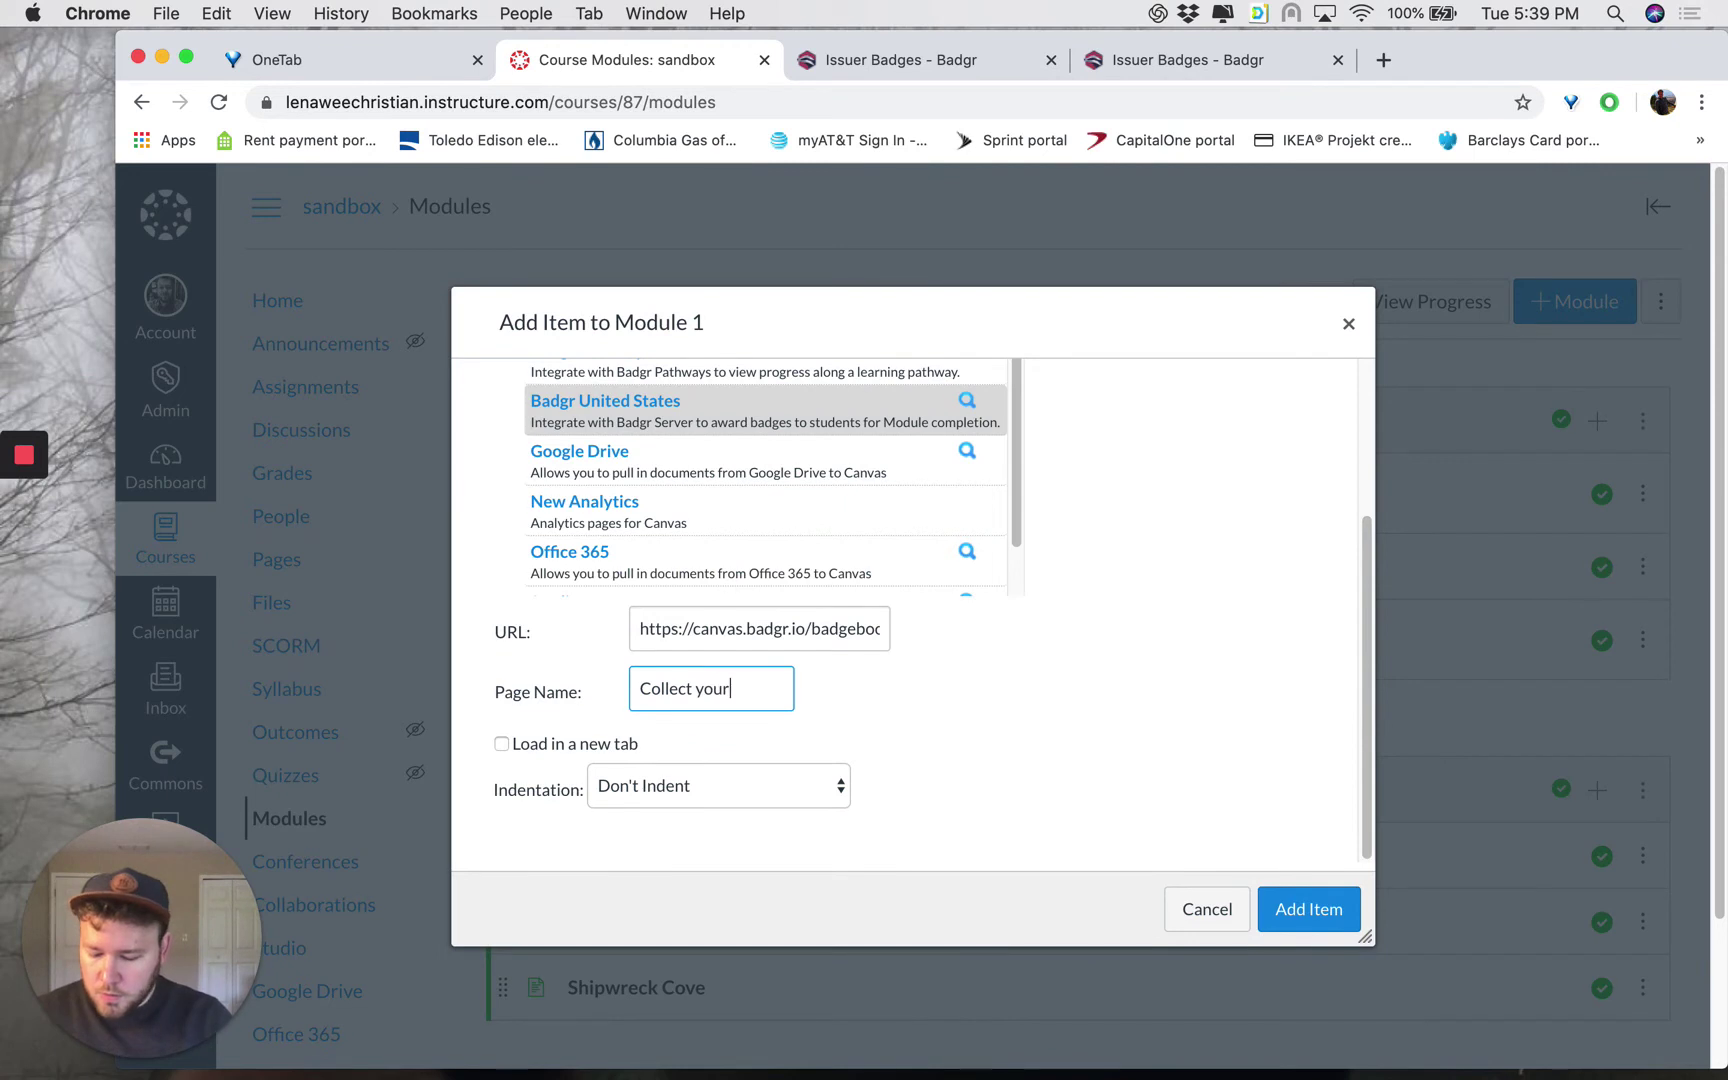
type(" unit 1 badge!")
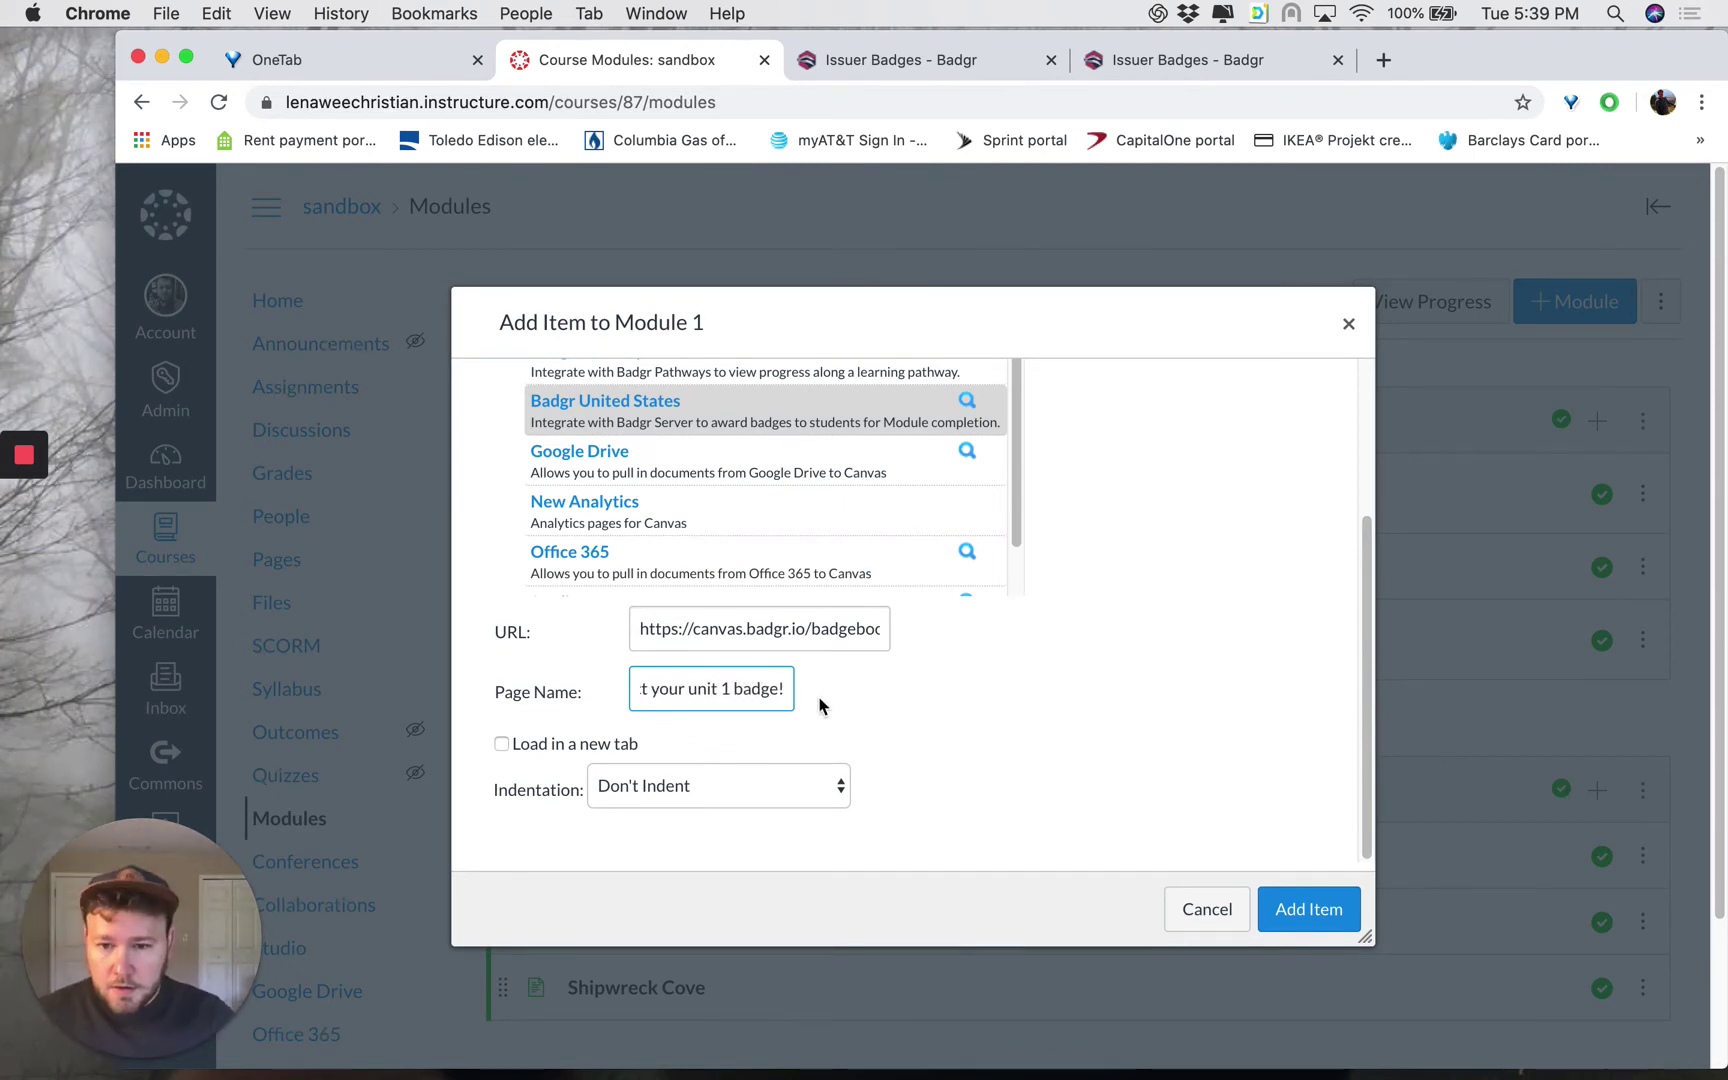
Add the badge item to Module 1 with Indent 1 Level and publish it.
left_click(802, 787)
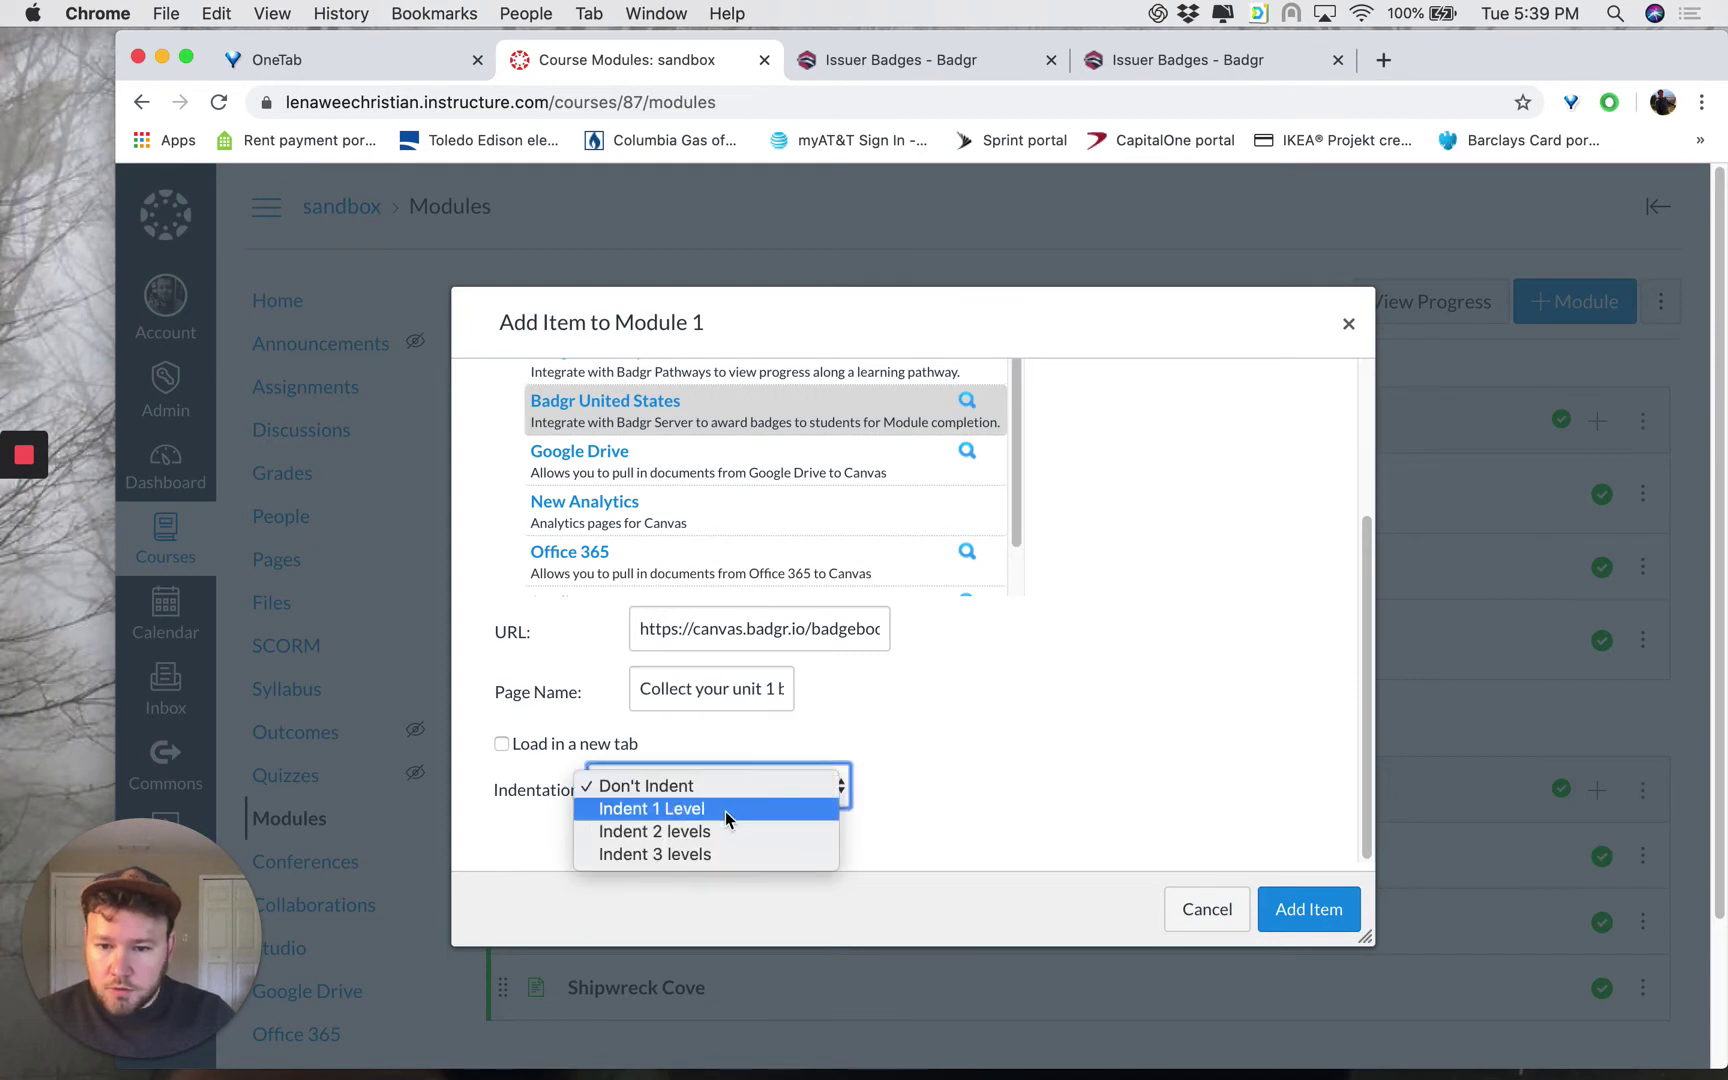
left_click(726, 810)
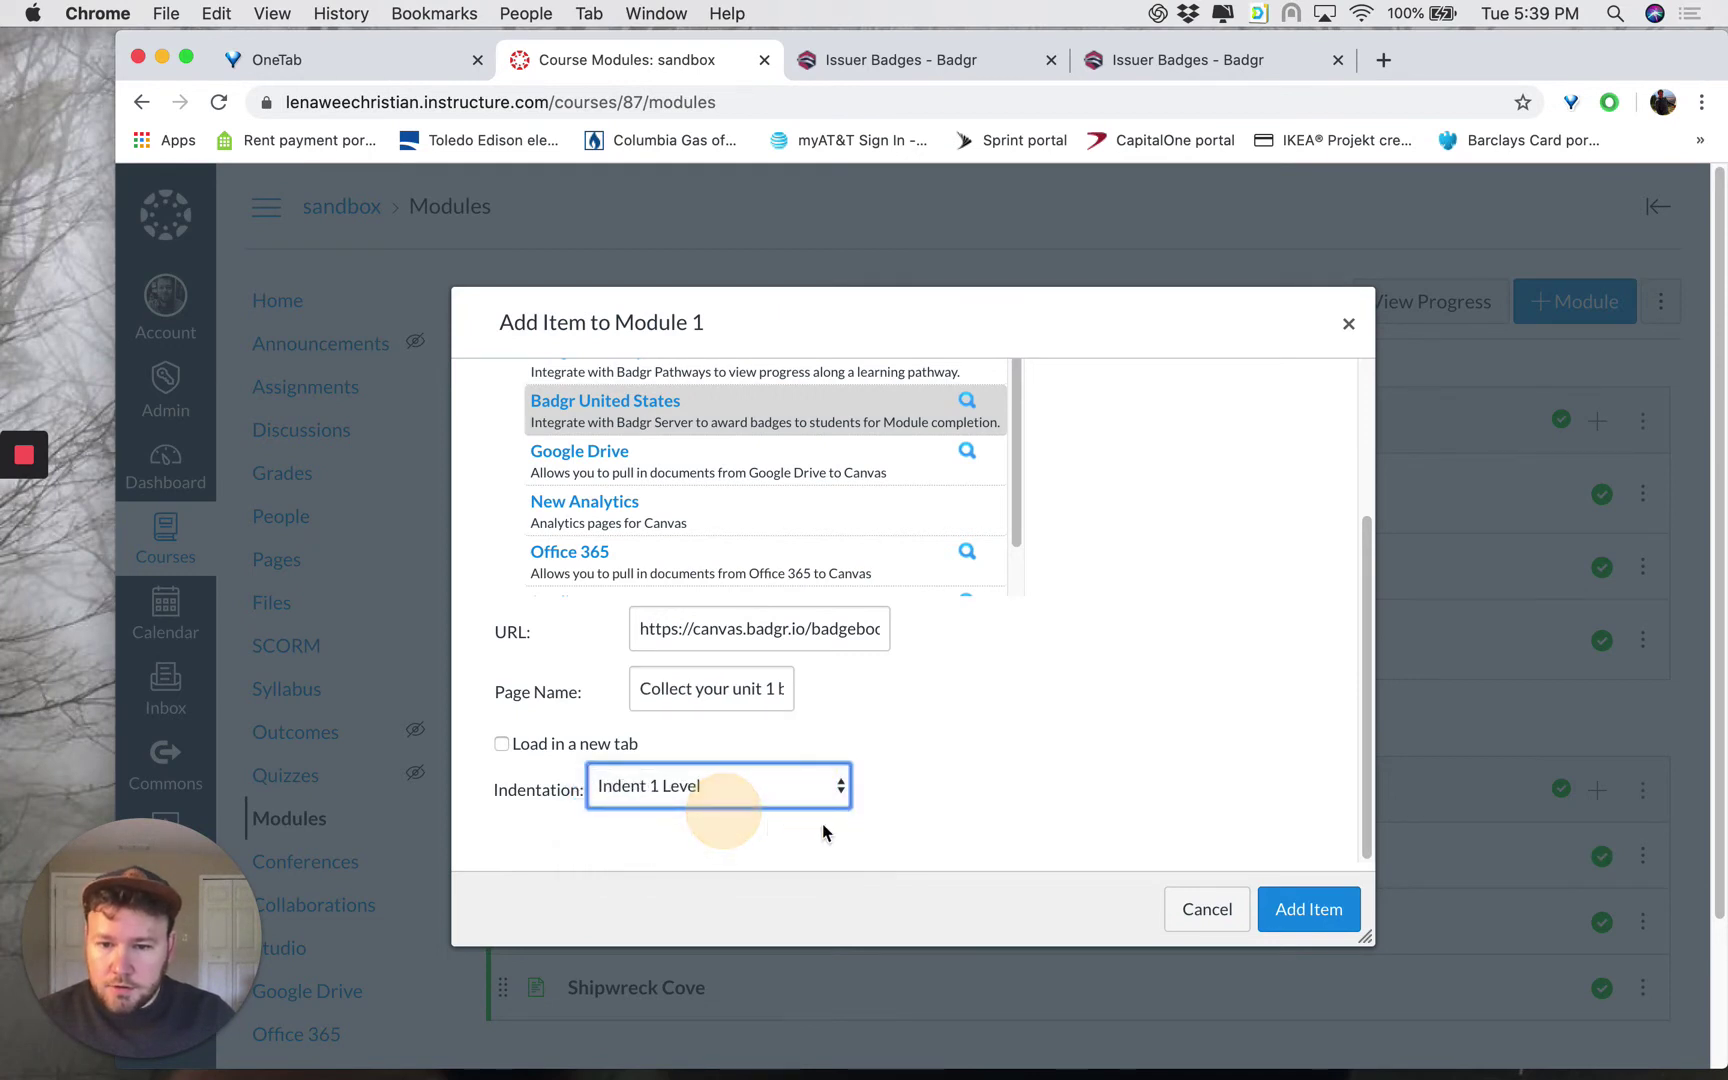
left_click(1303, 918)
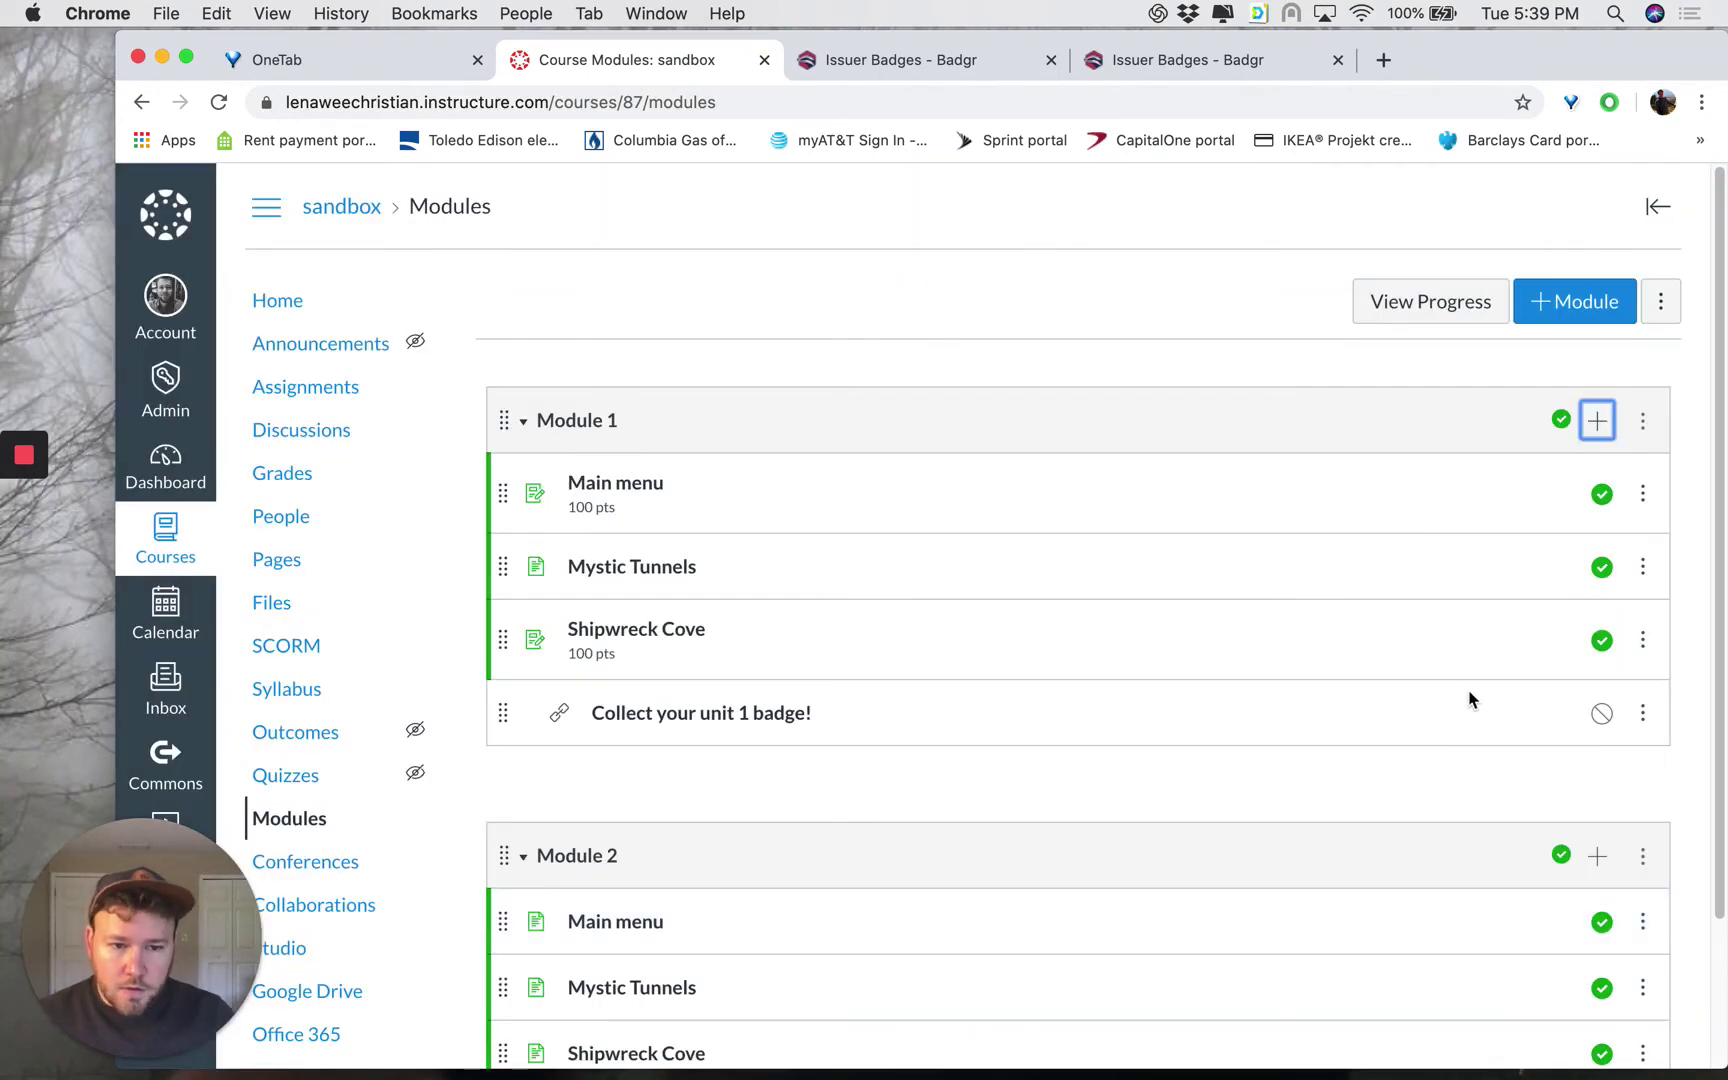
left_click(1603, 713)
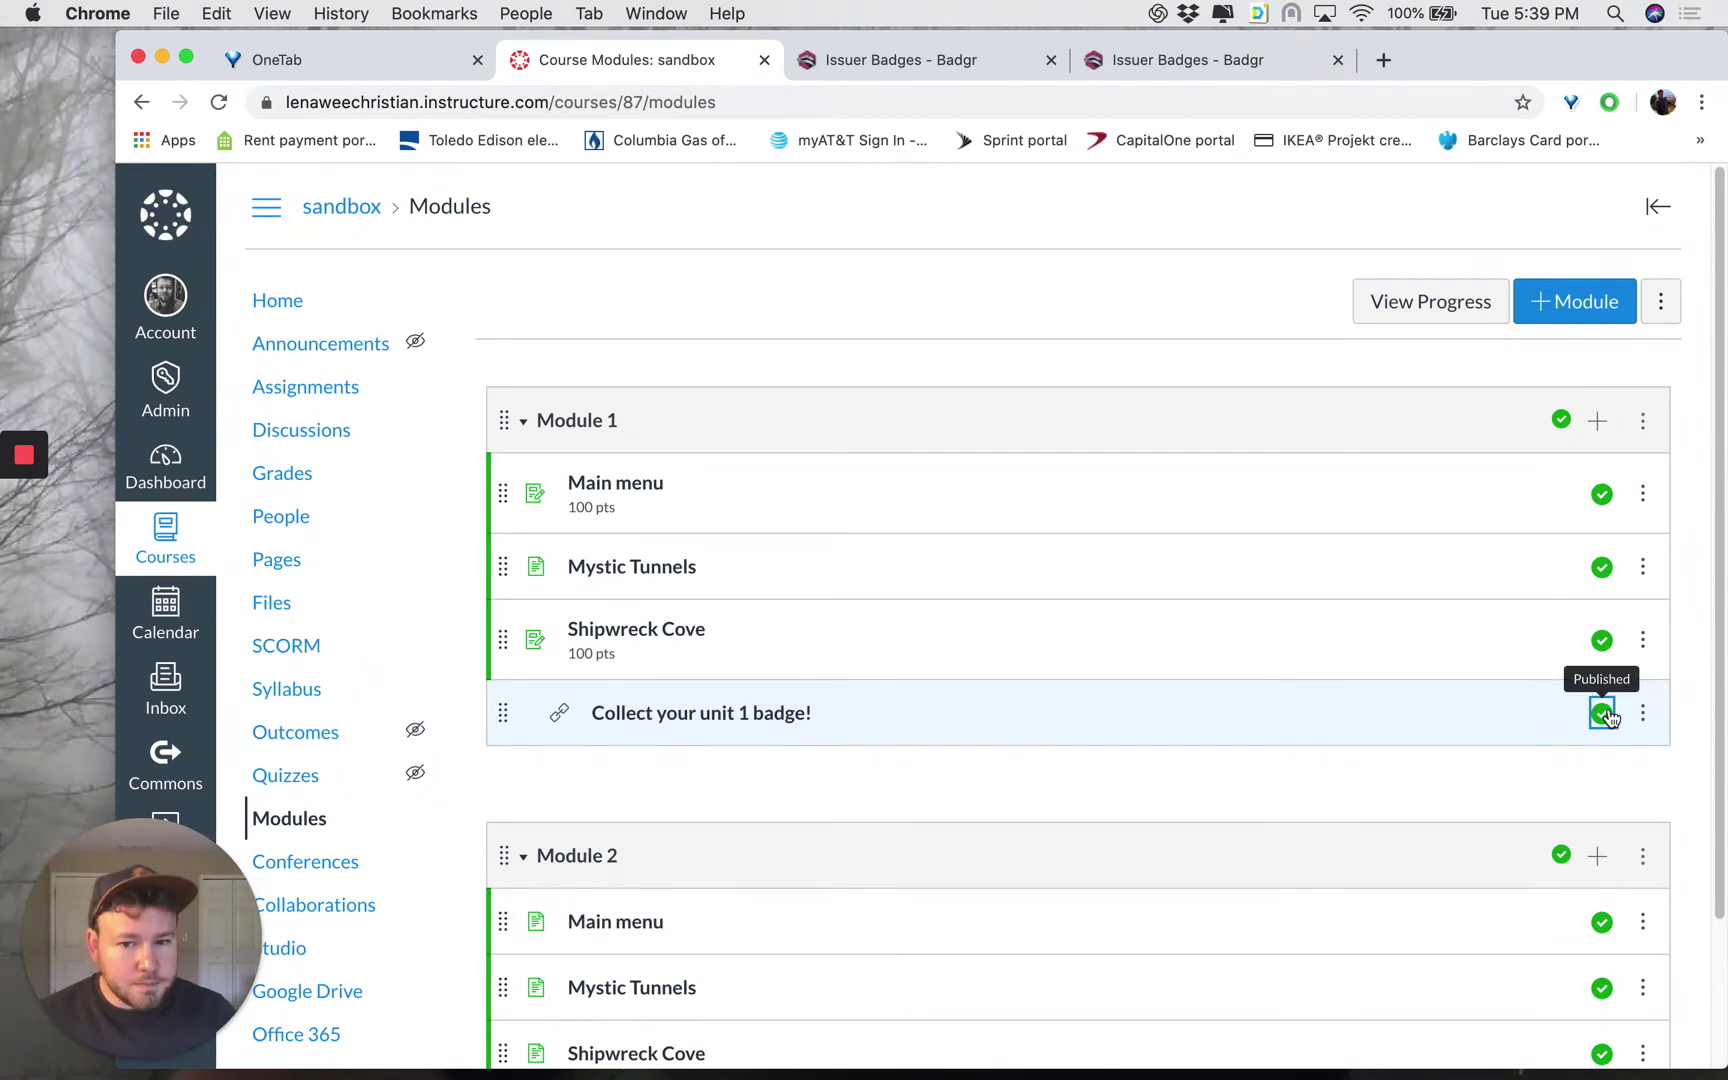
Edit Module 1's settings and add three completion requirements.
left_click(1634, 428)
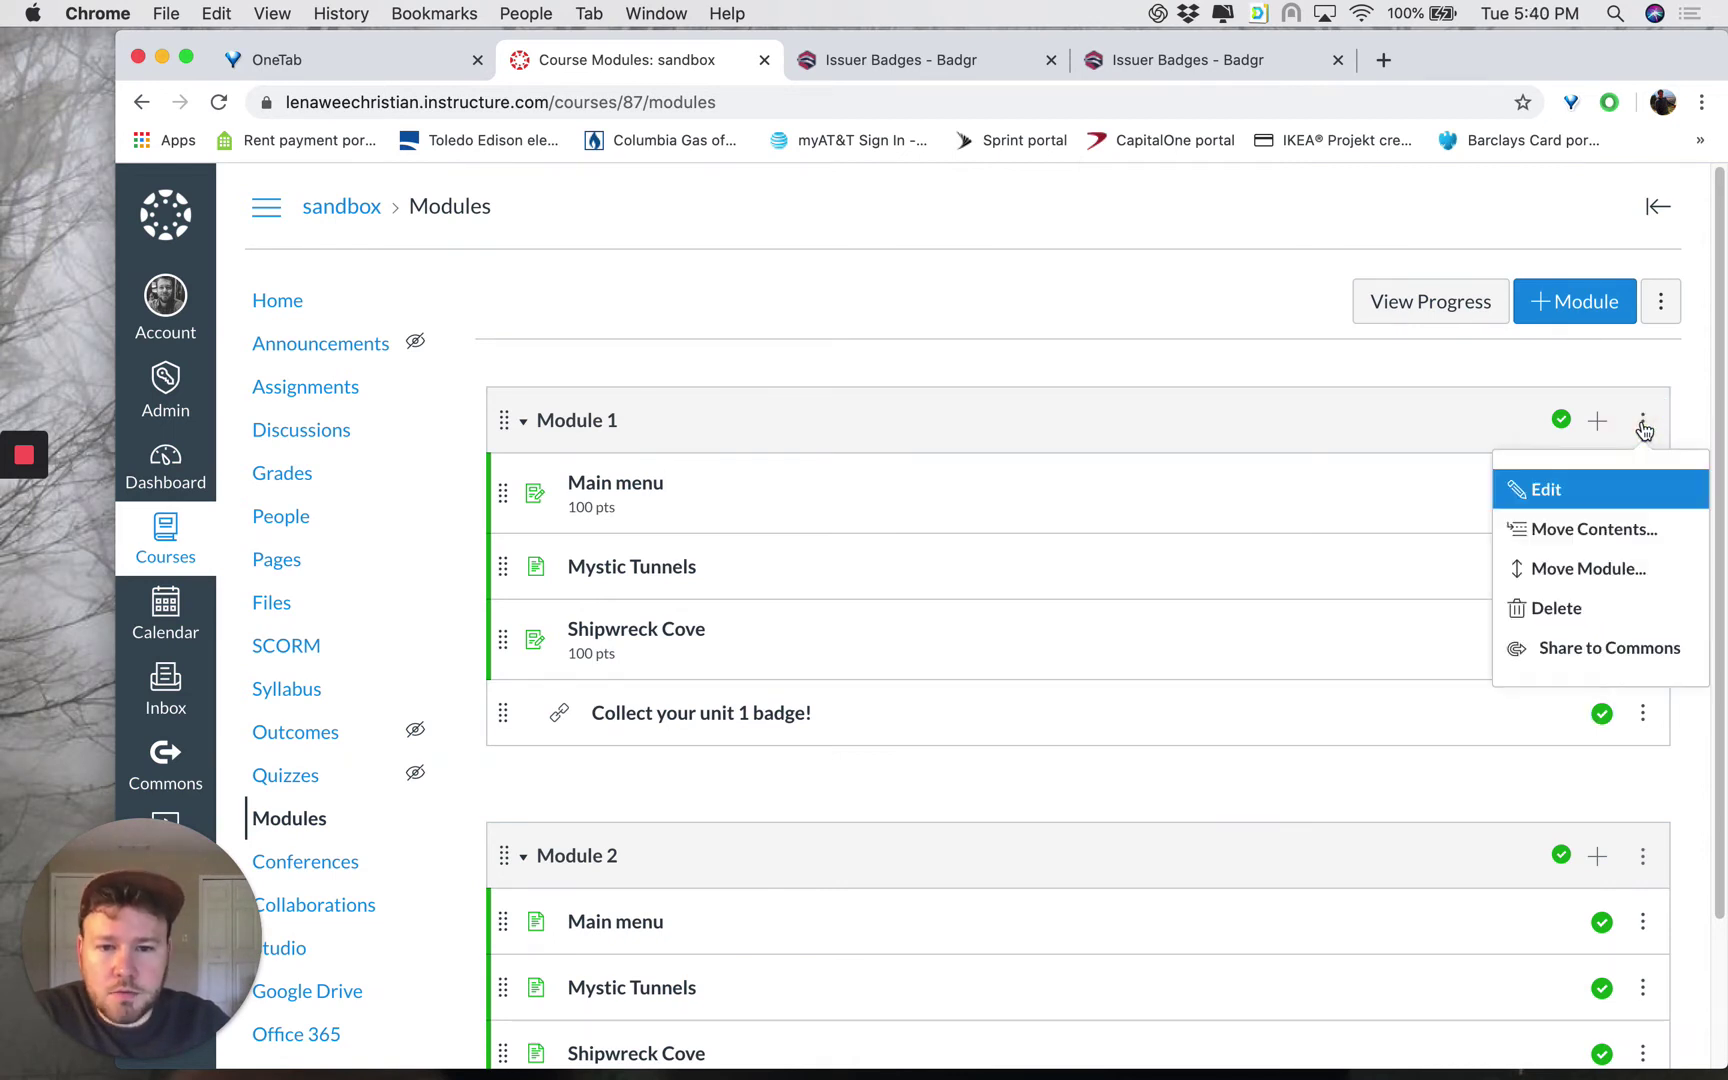
left_click(1547, 492)
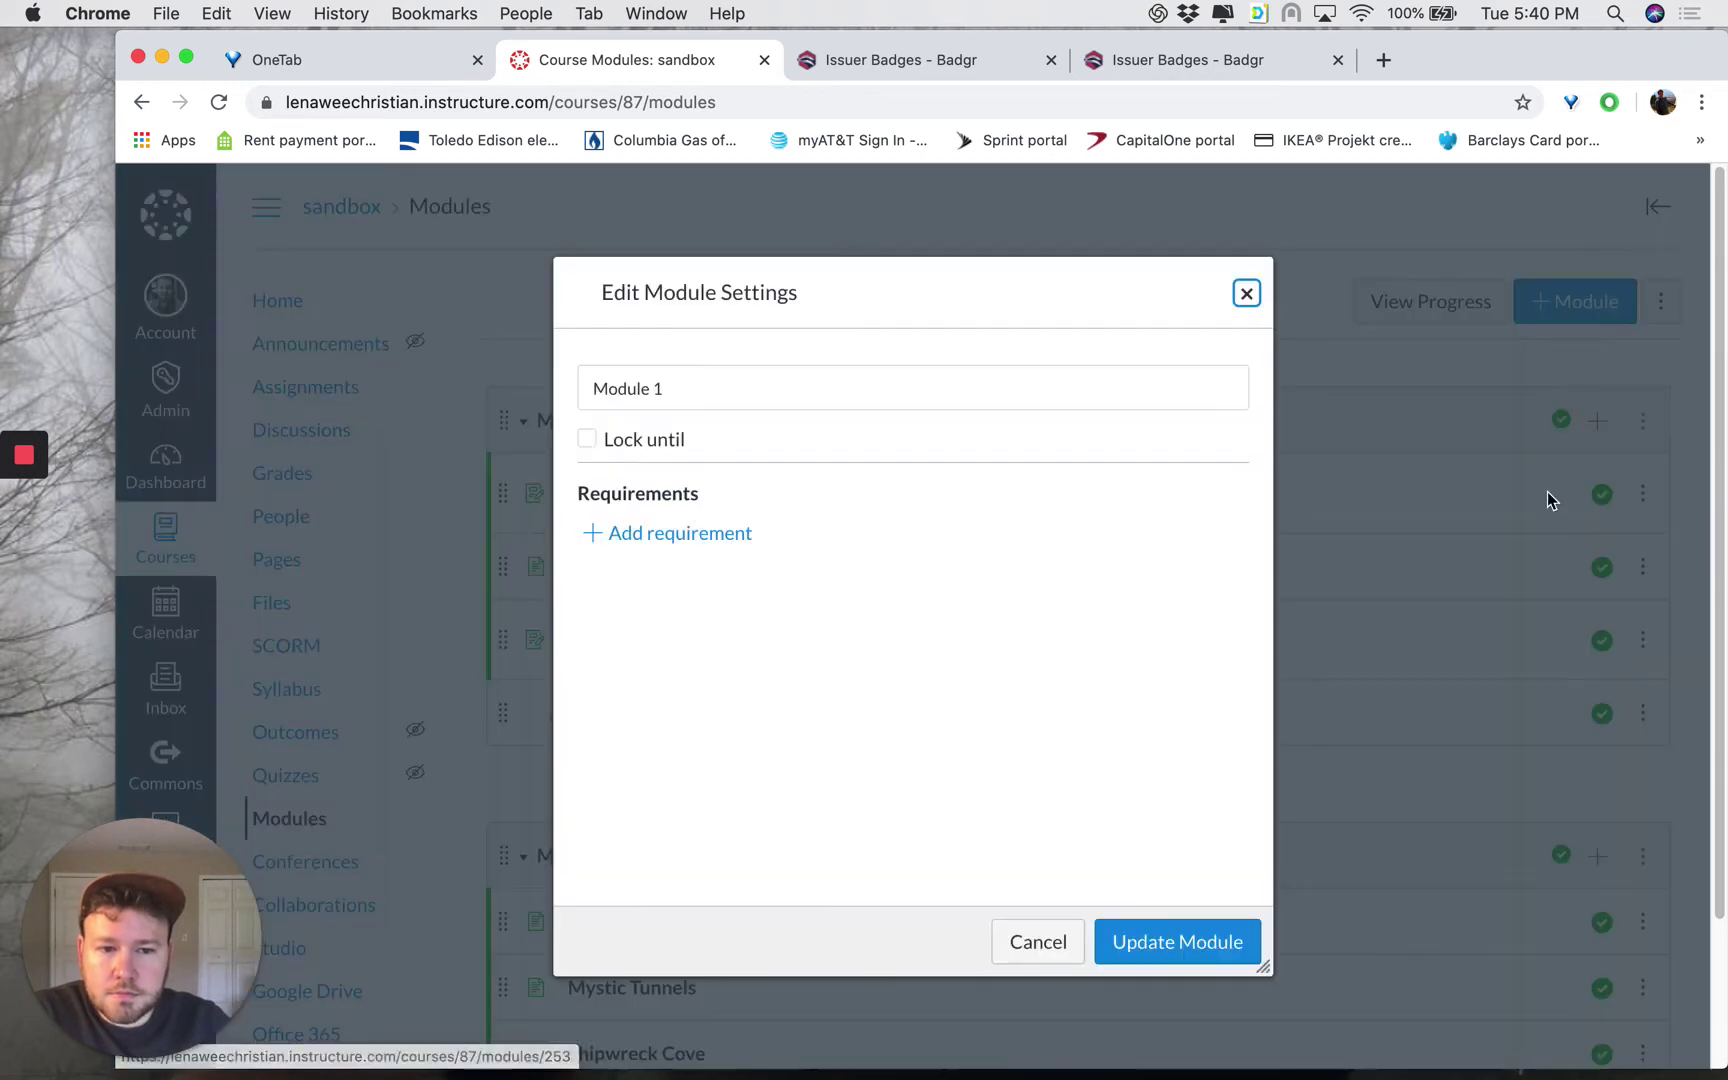
left_click(633, 537)
left_click(666, 708)
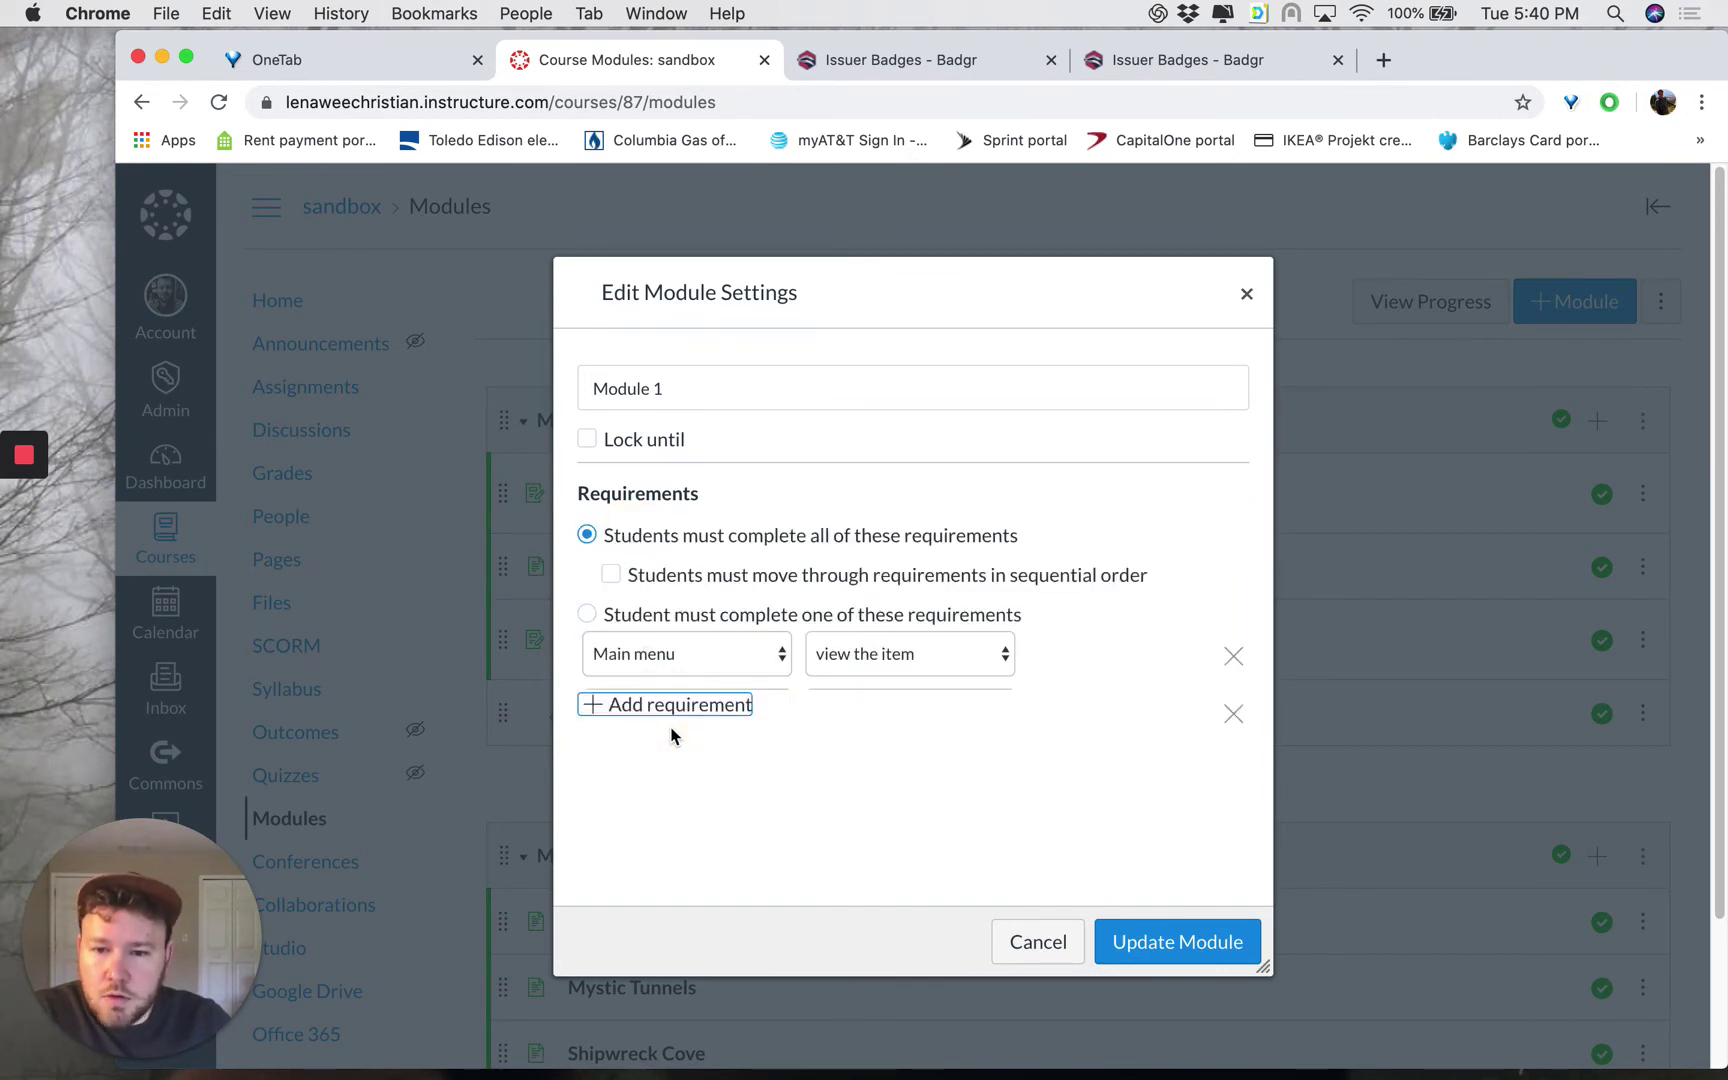
left_click(698, 764)
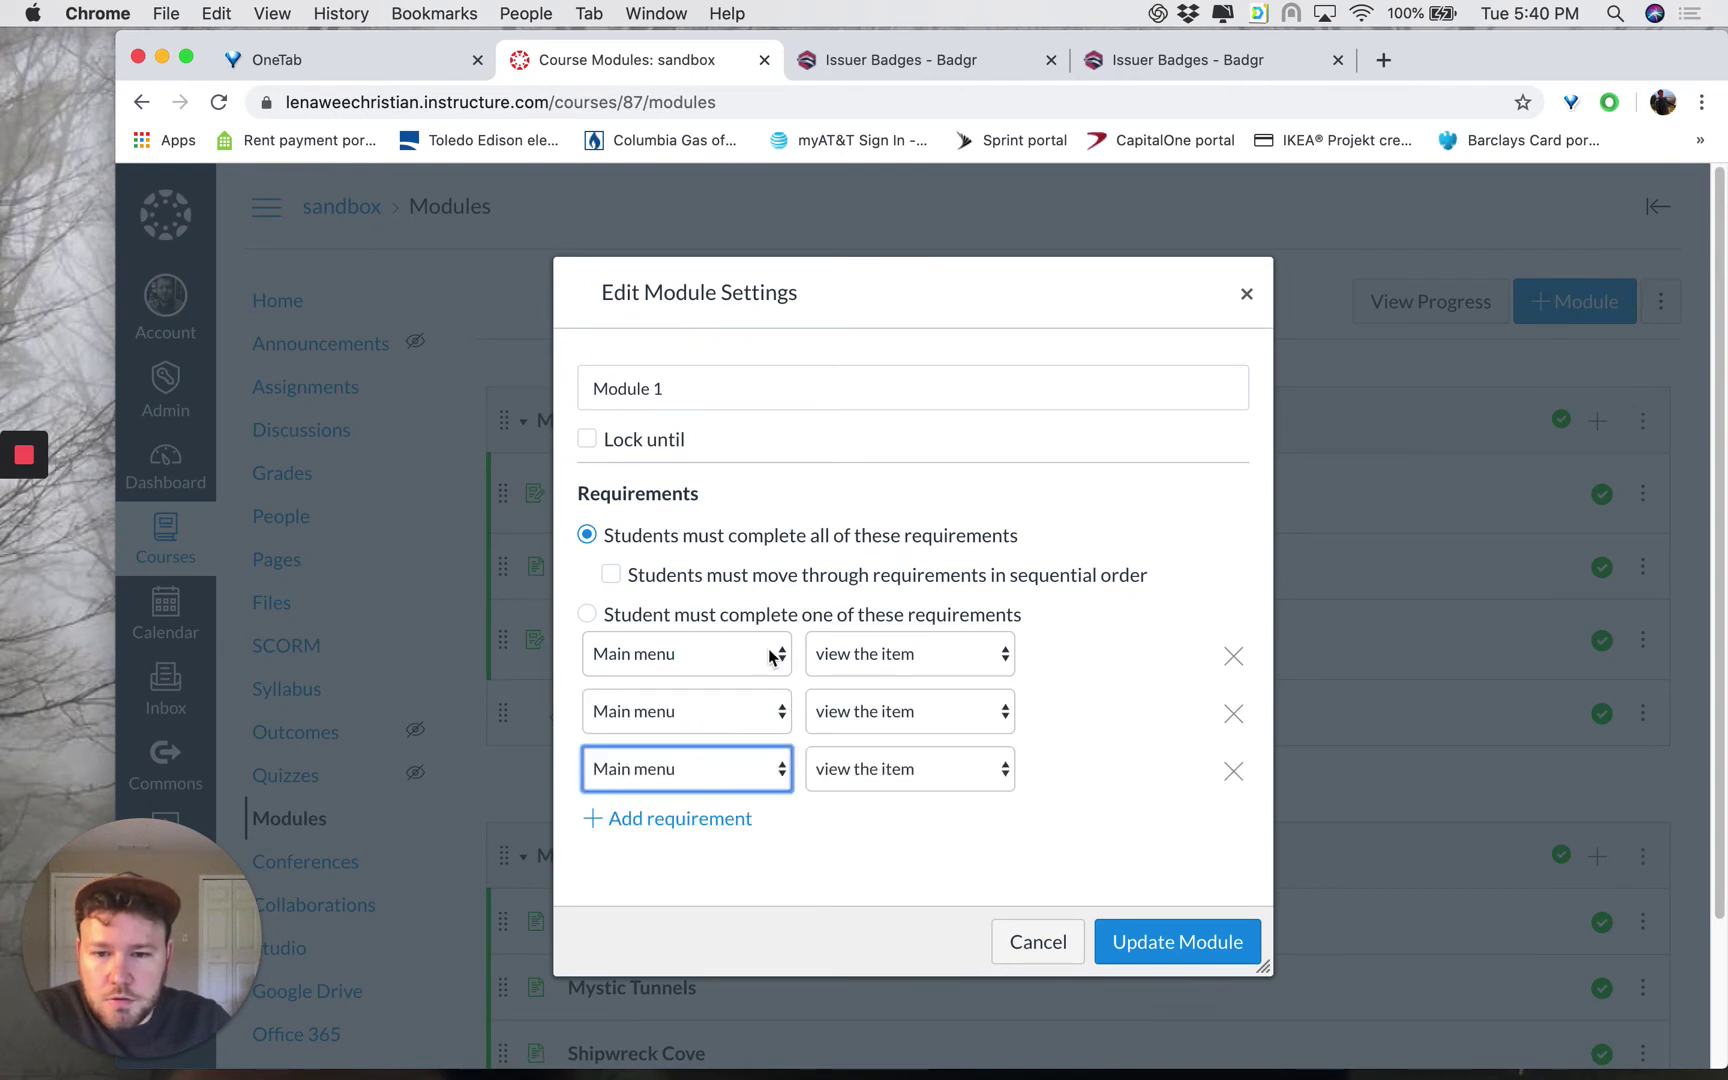
Keep Main menu as the first requirement's item and set the second to Shipwreck Cove and the third to Mystic Tunnels.
left_click(772, 656)
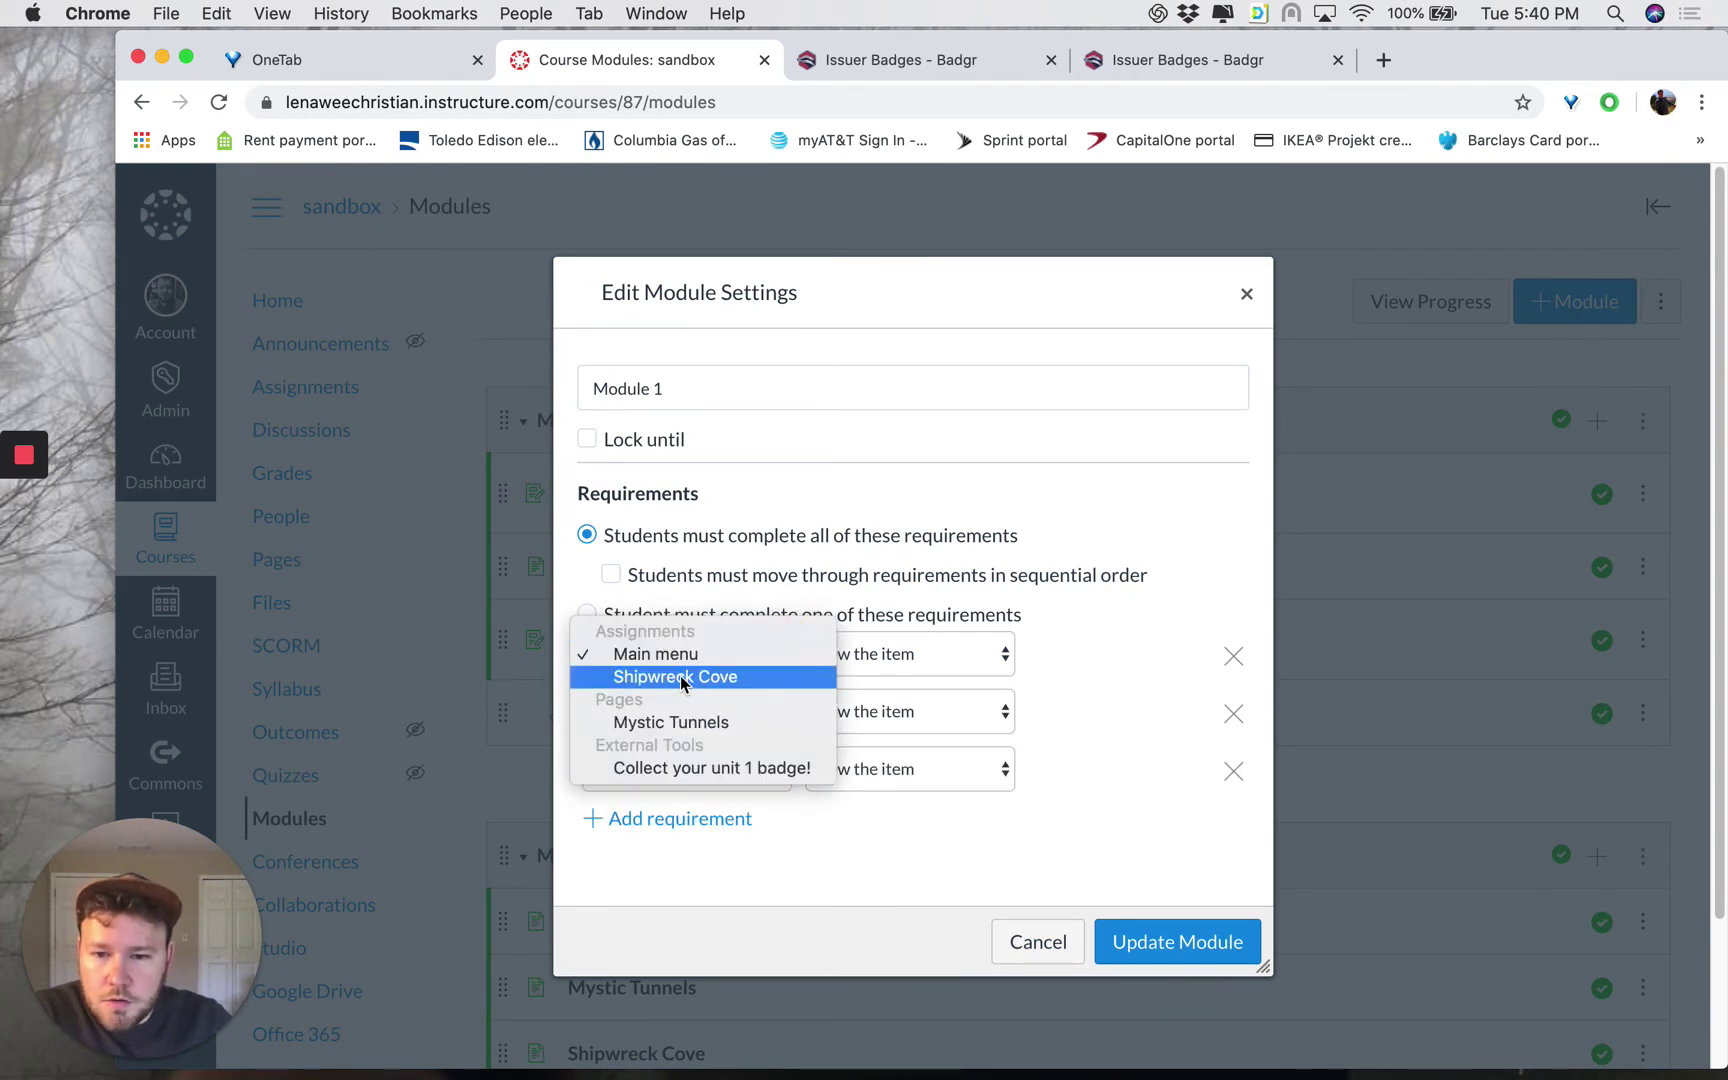
left_click(1099, 605)
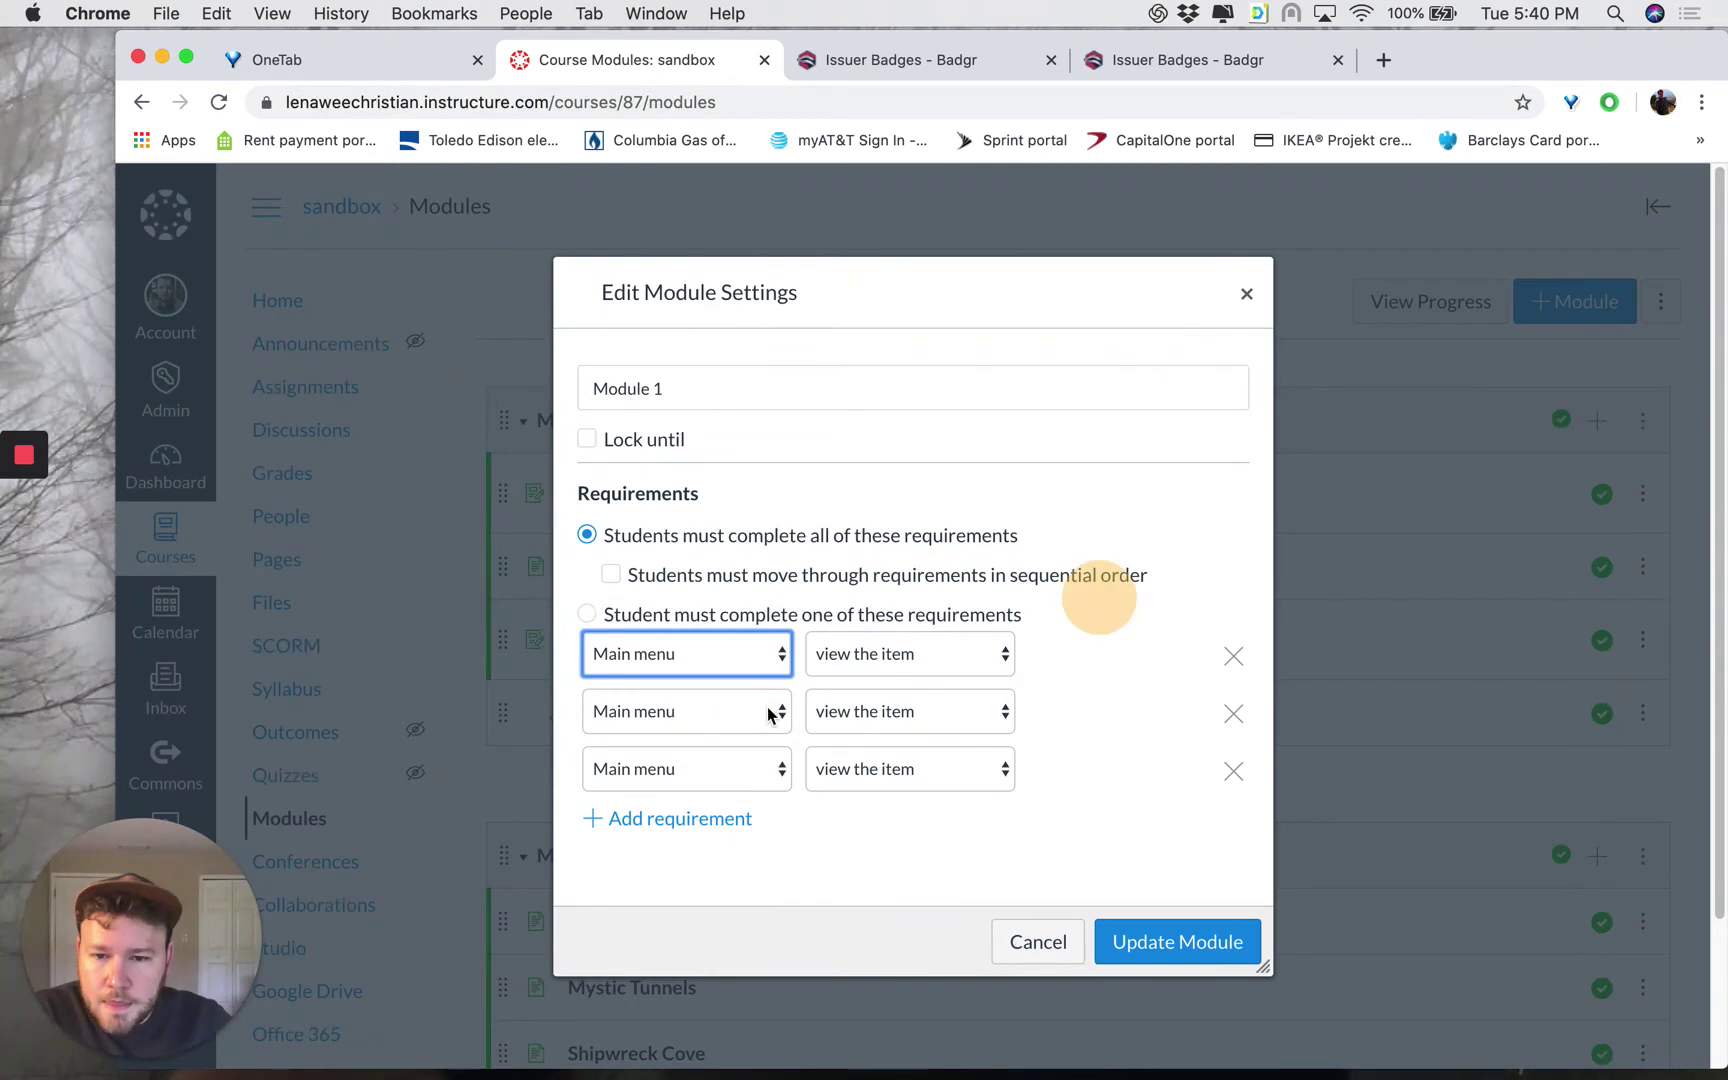
left_click(772, 713)
left_click(760, 735)
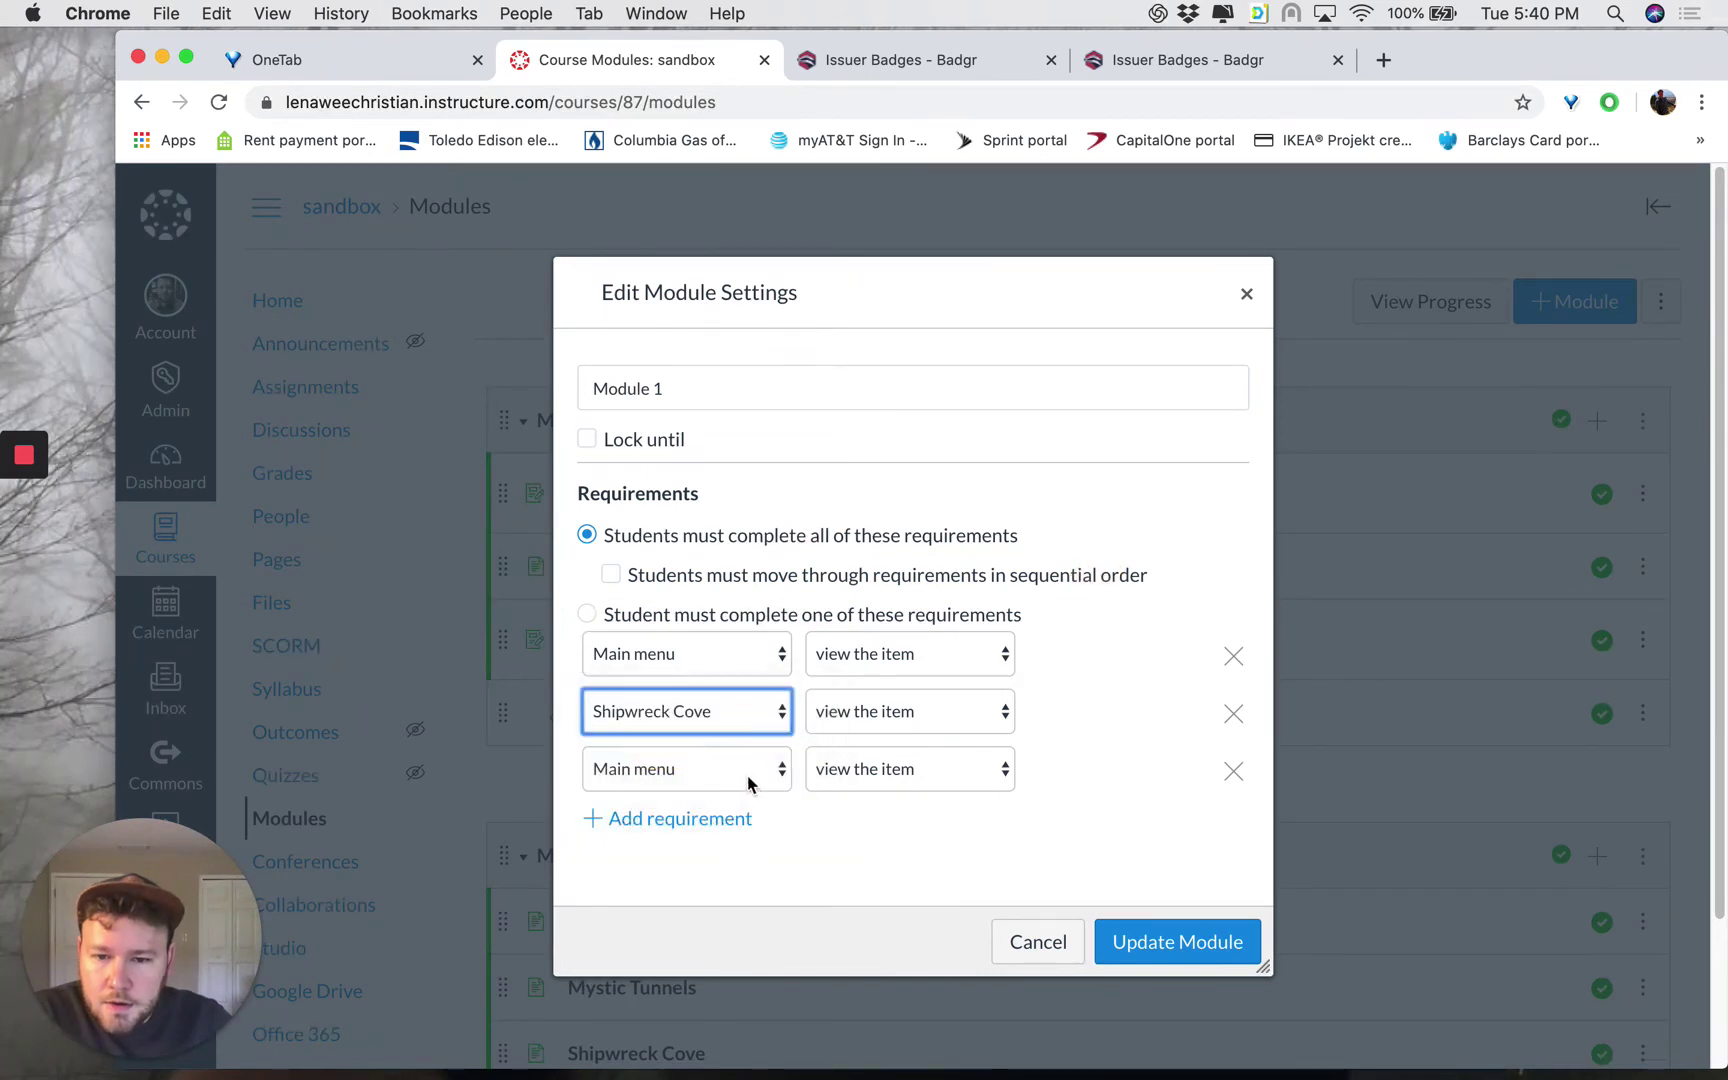
left_click(750, 778)
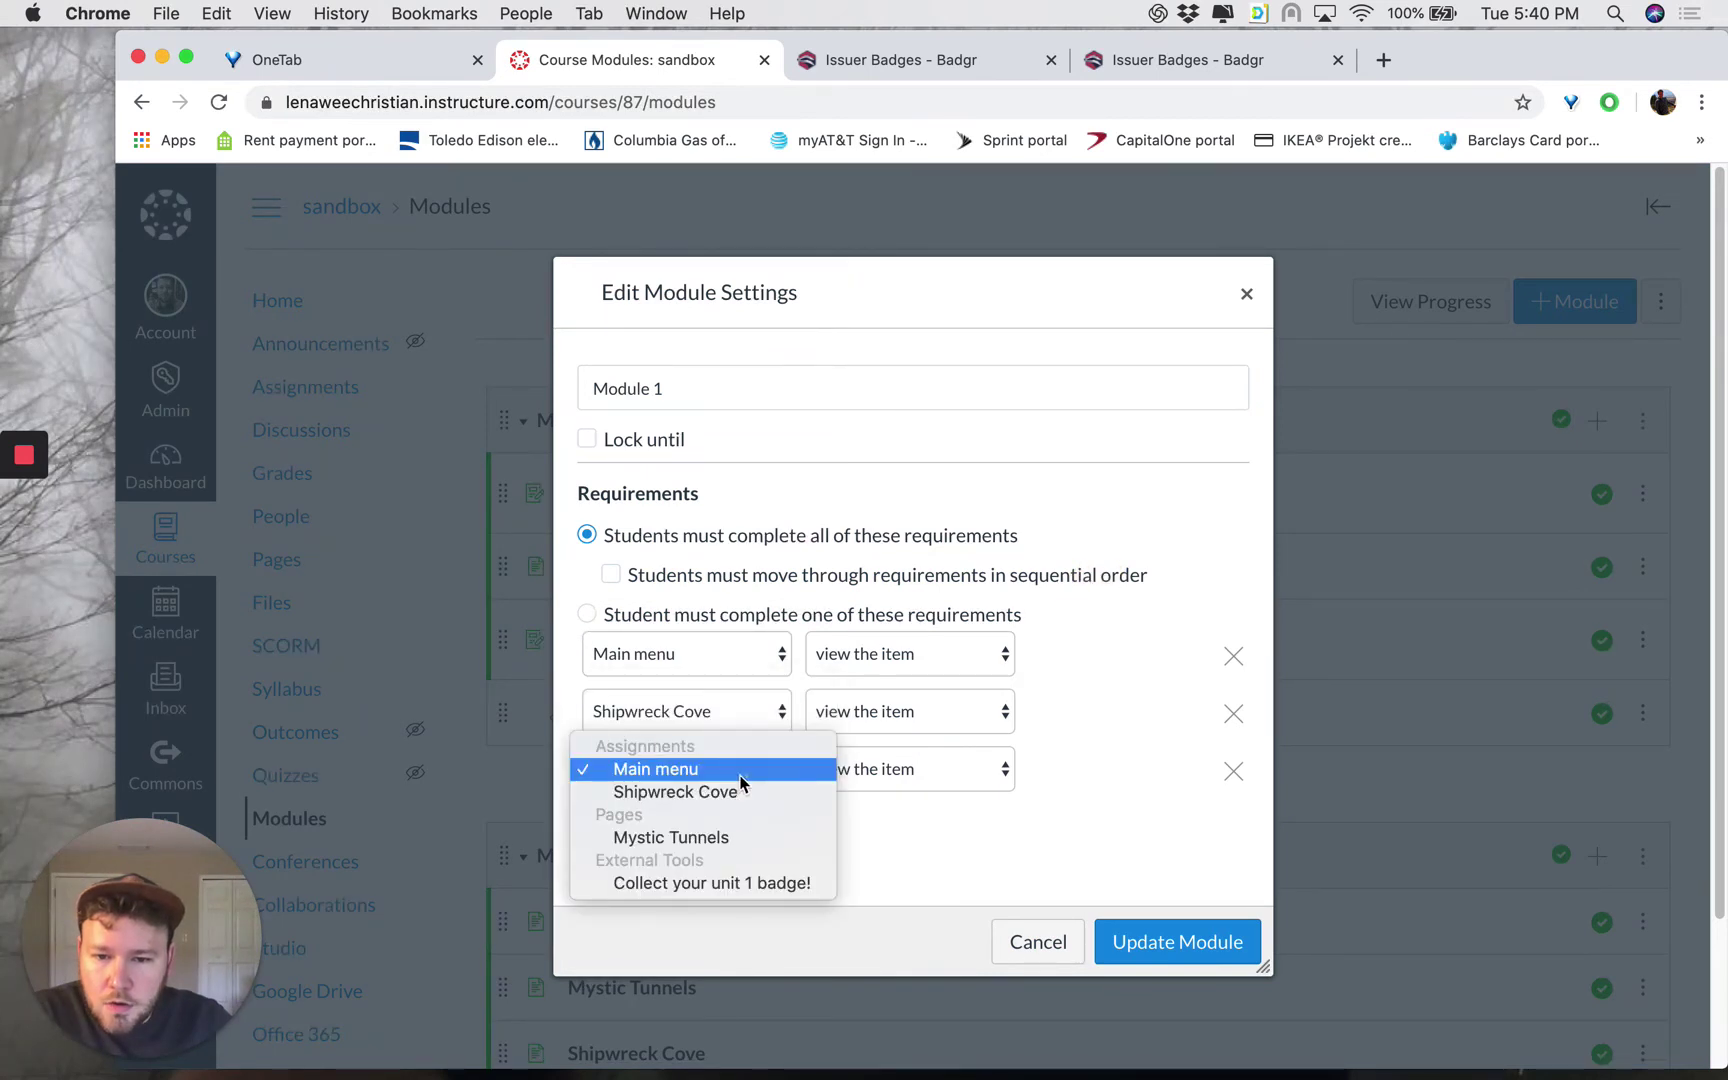
left_click(686, 837)
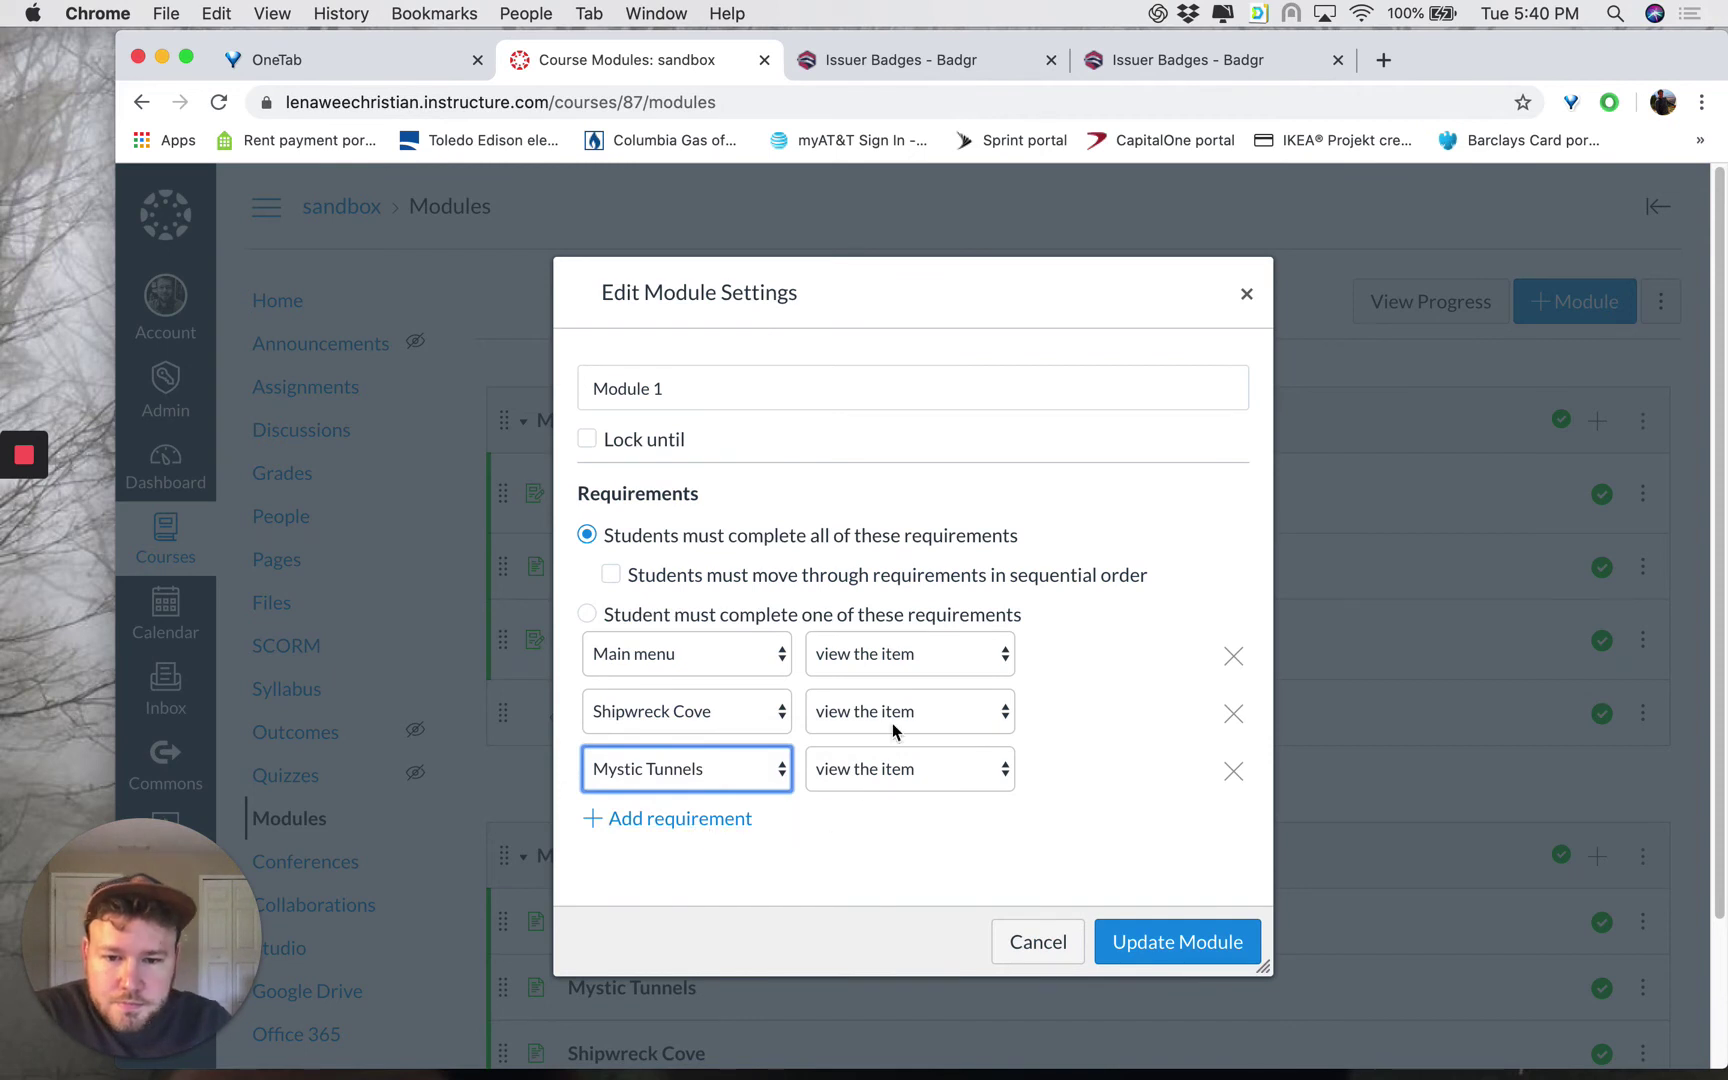
Keep "view the item" as the condition for all three requirements and save the Module 1 settings.
left_click(1004, 658)
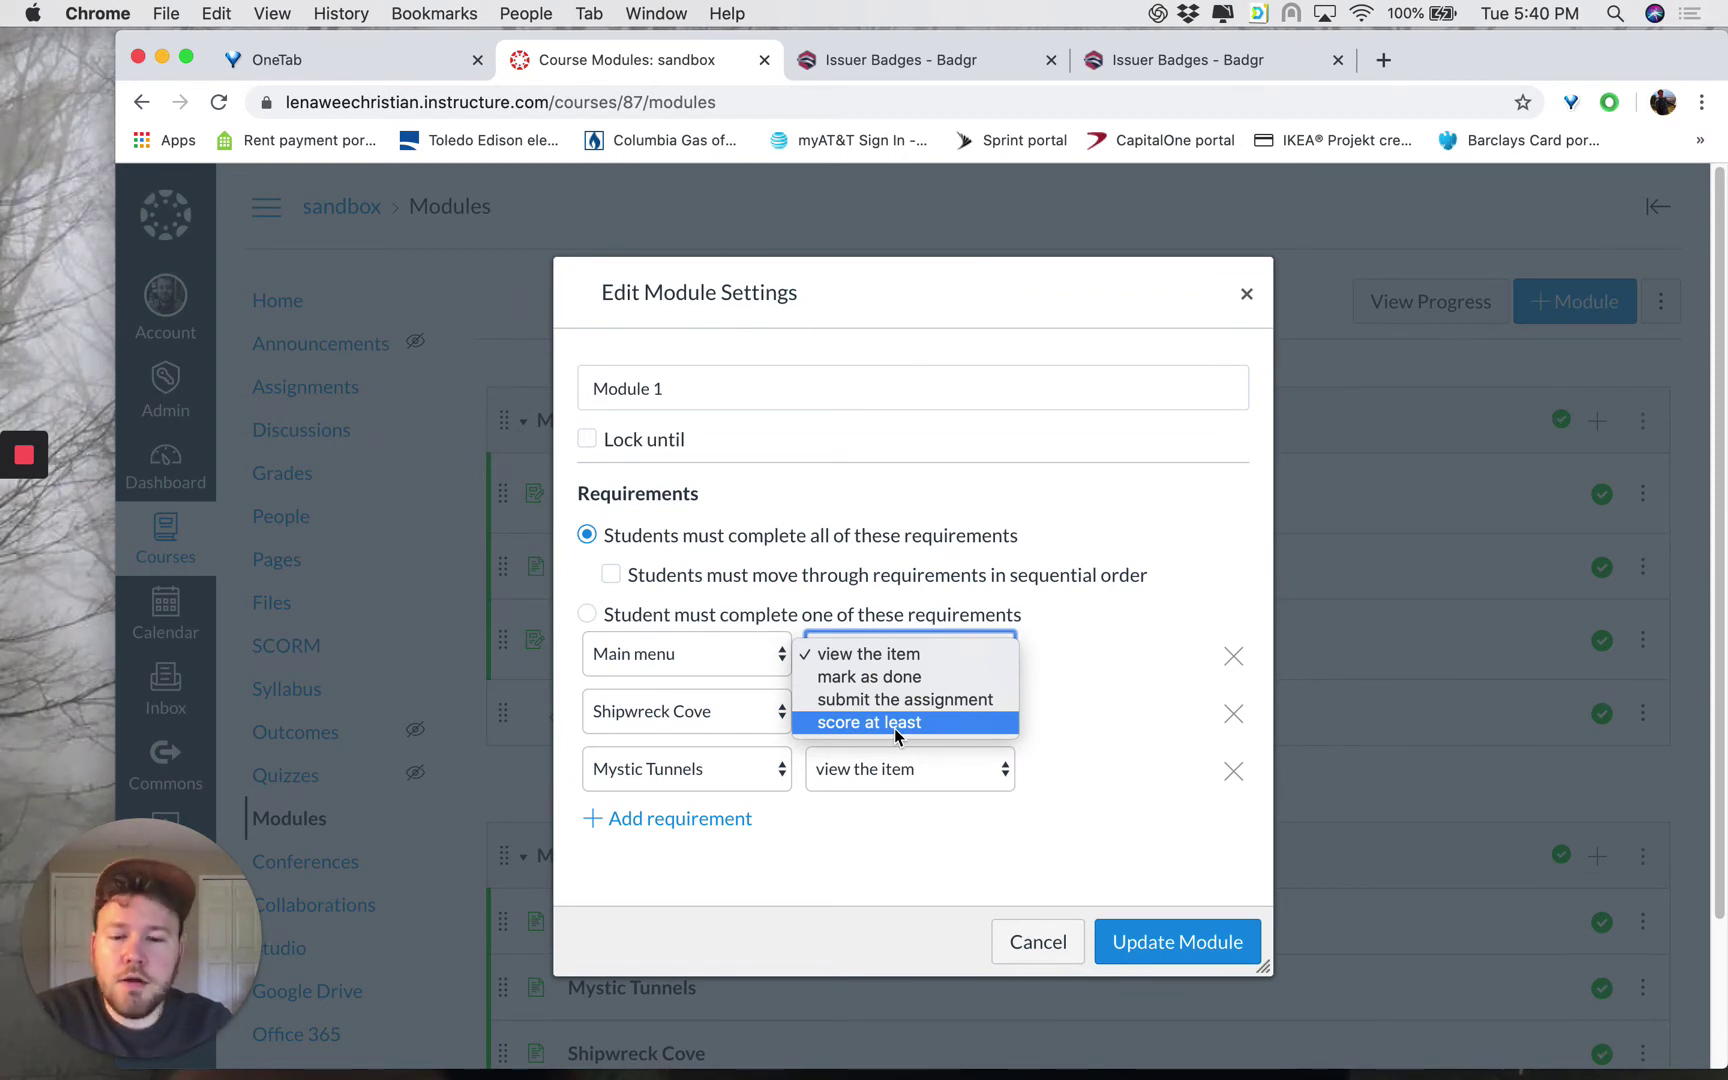
left_click(1069, 567)
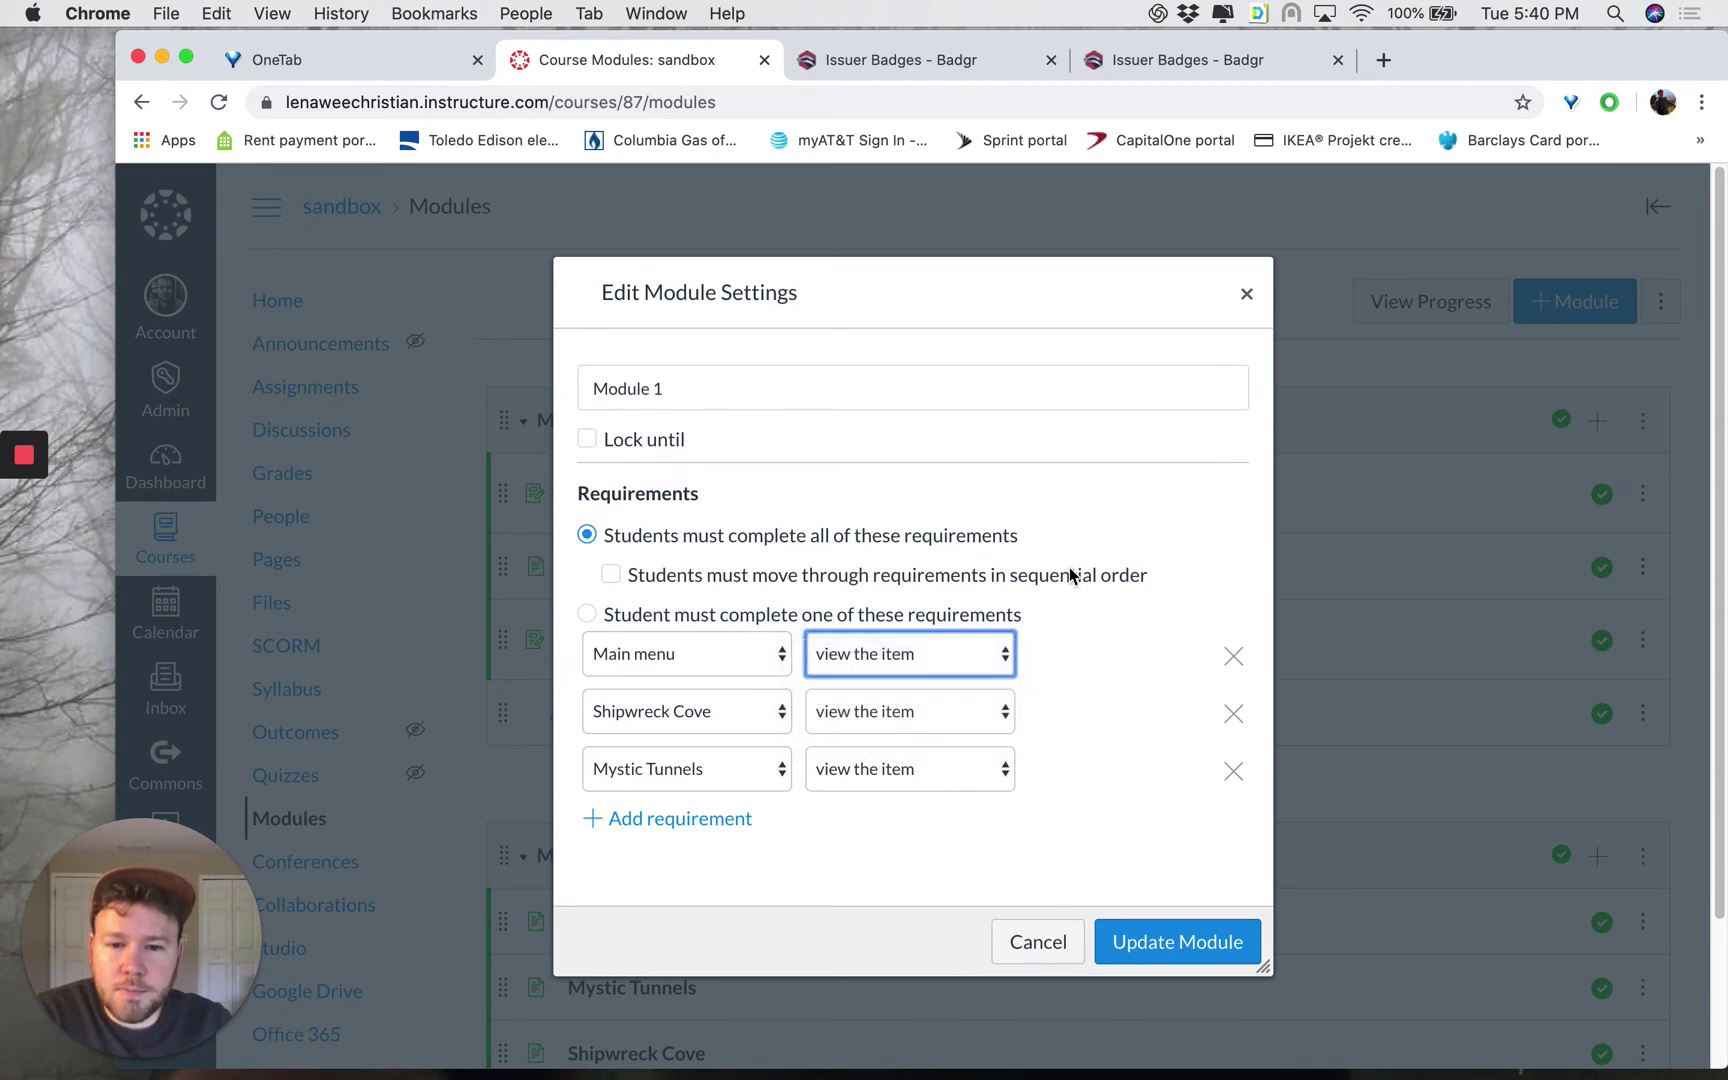
left_click(977, 780)
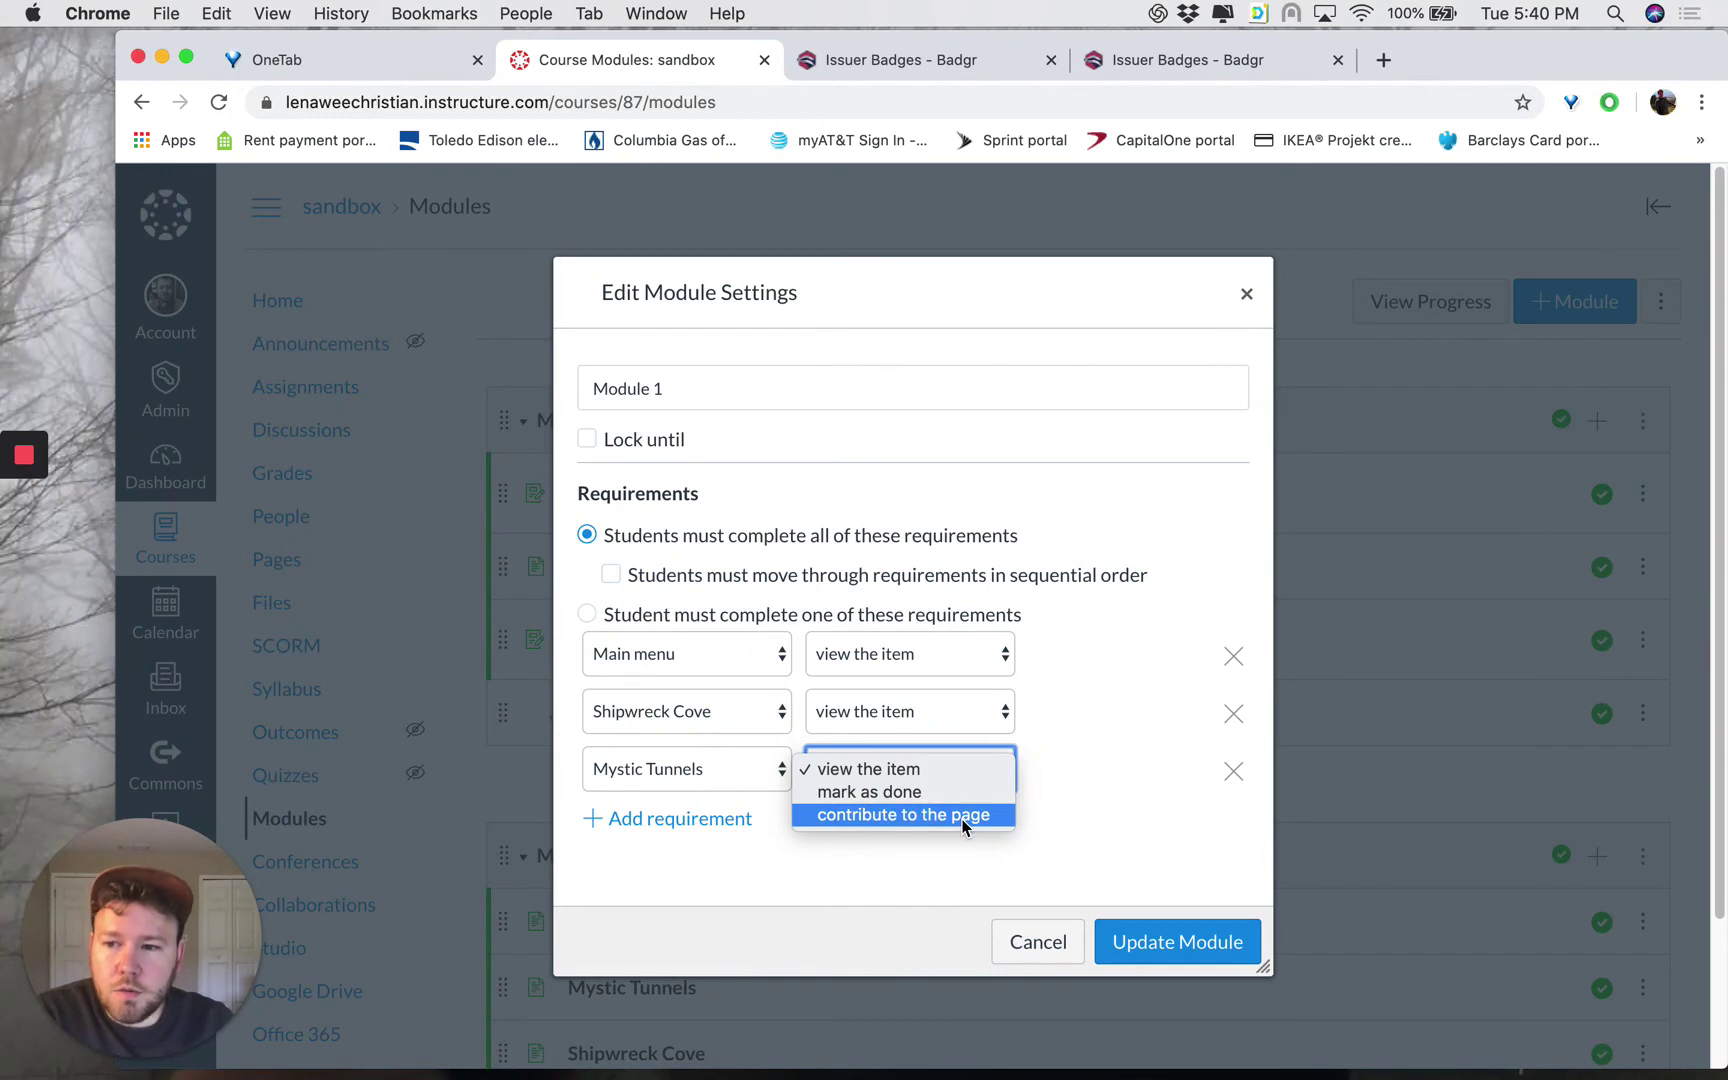
left_click(917, 876)
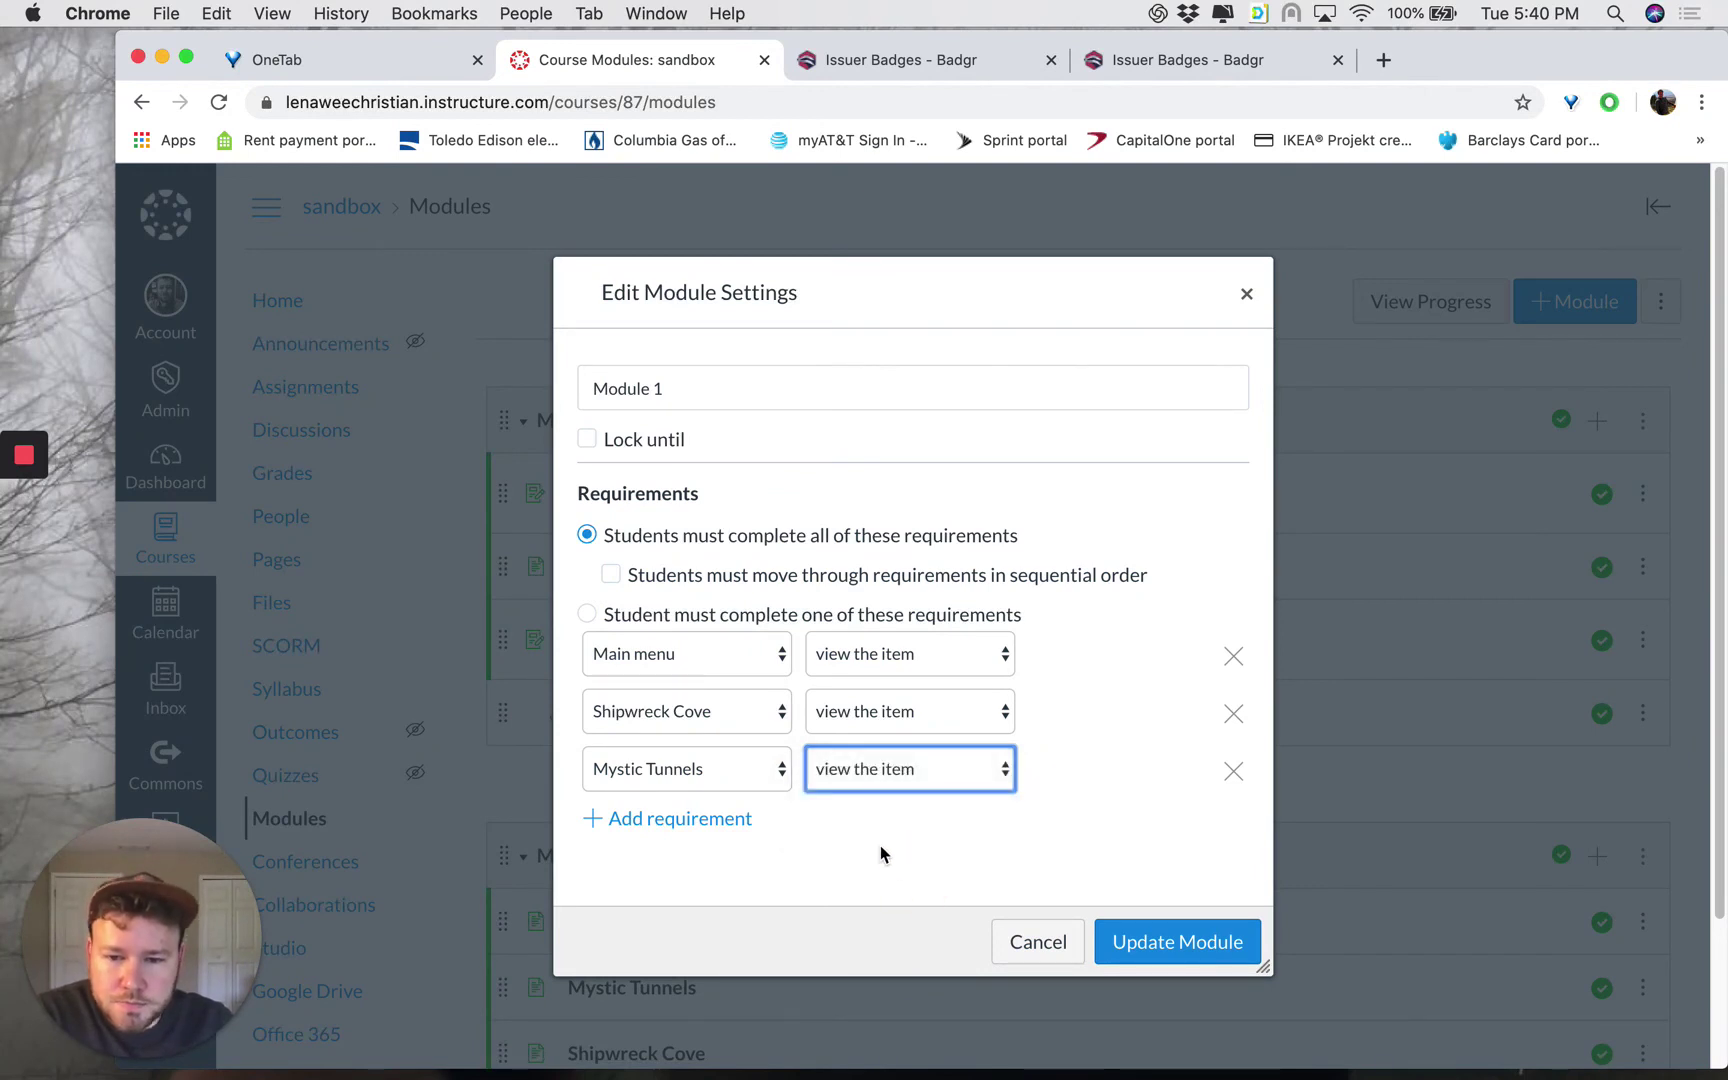
left_click(1155, 958)
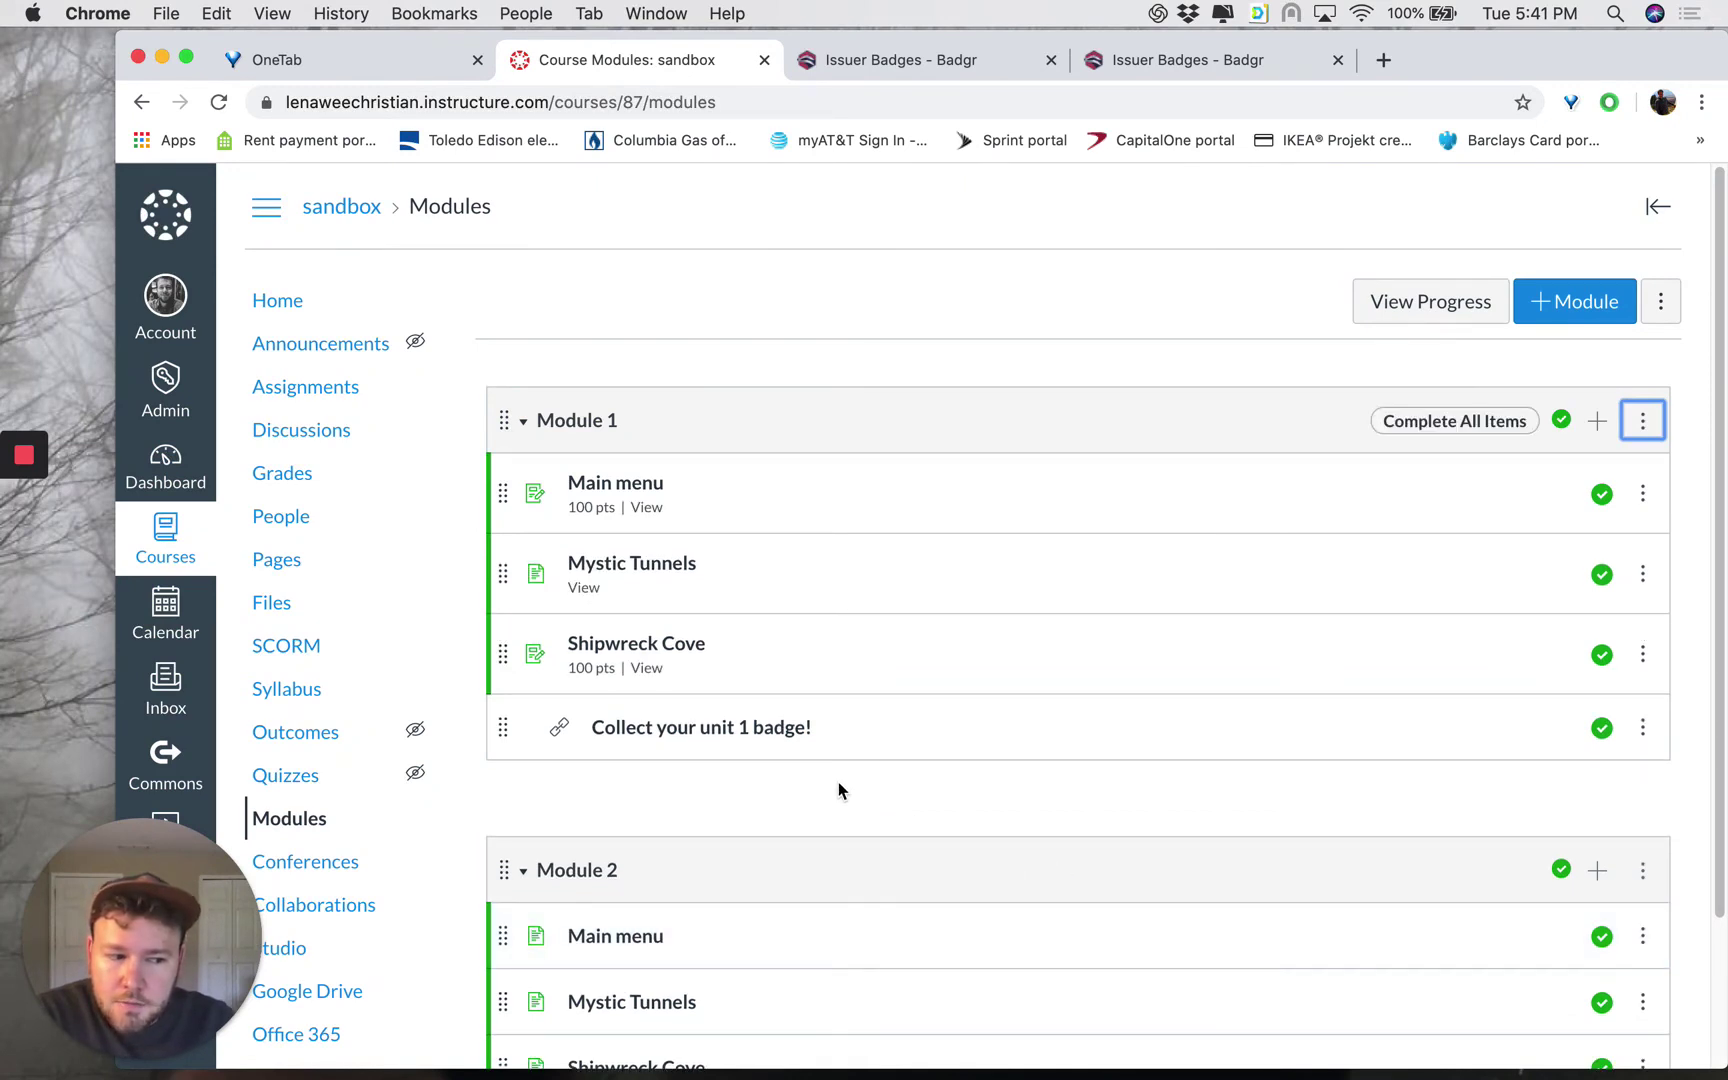
Open the "Collect your unit 1 badge!" item in Module 1 and review its badge page from top to bottom.
left_click(741, 737)
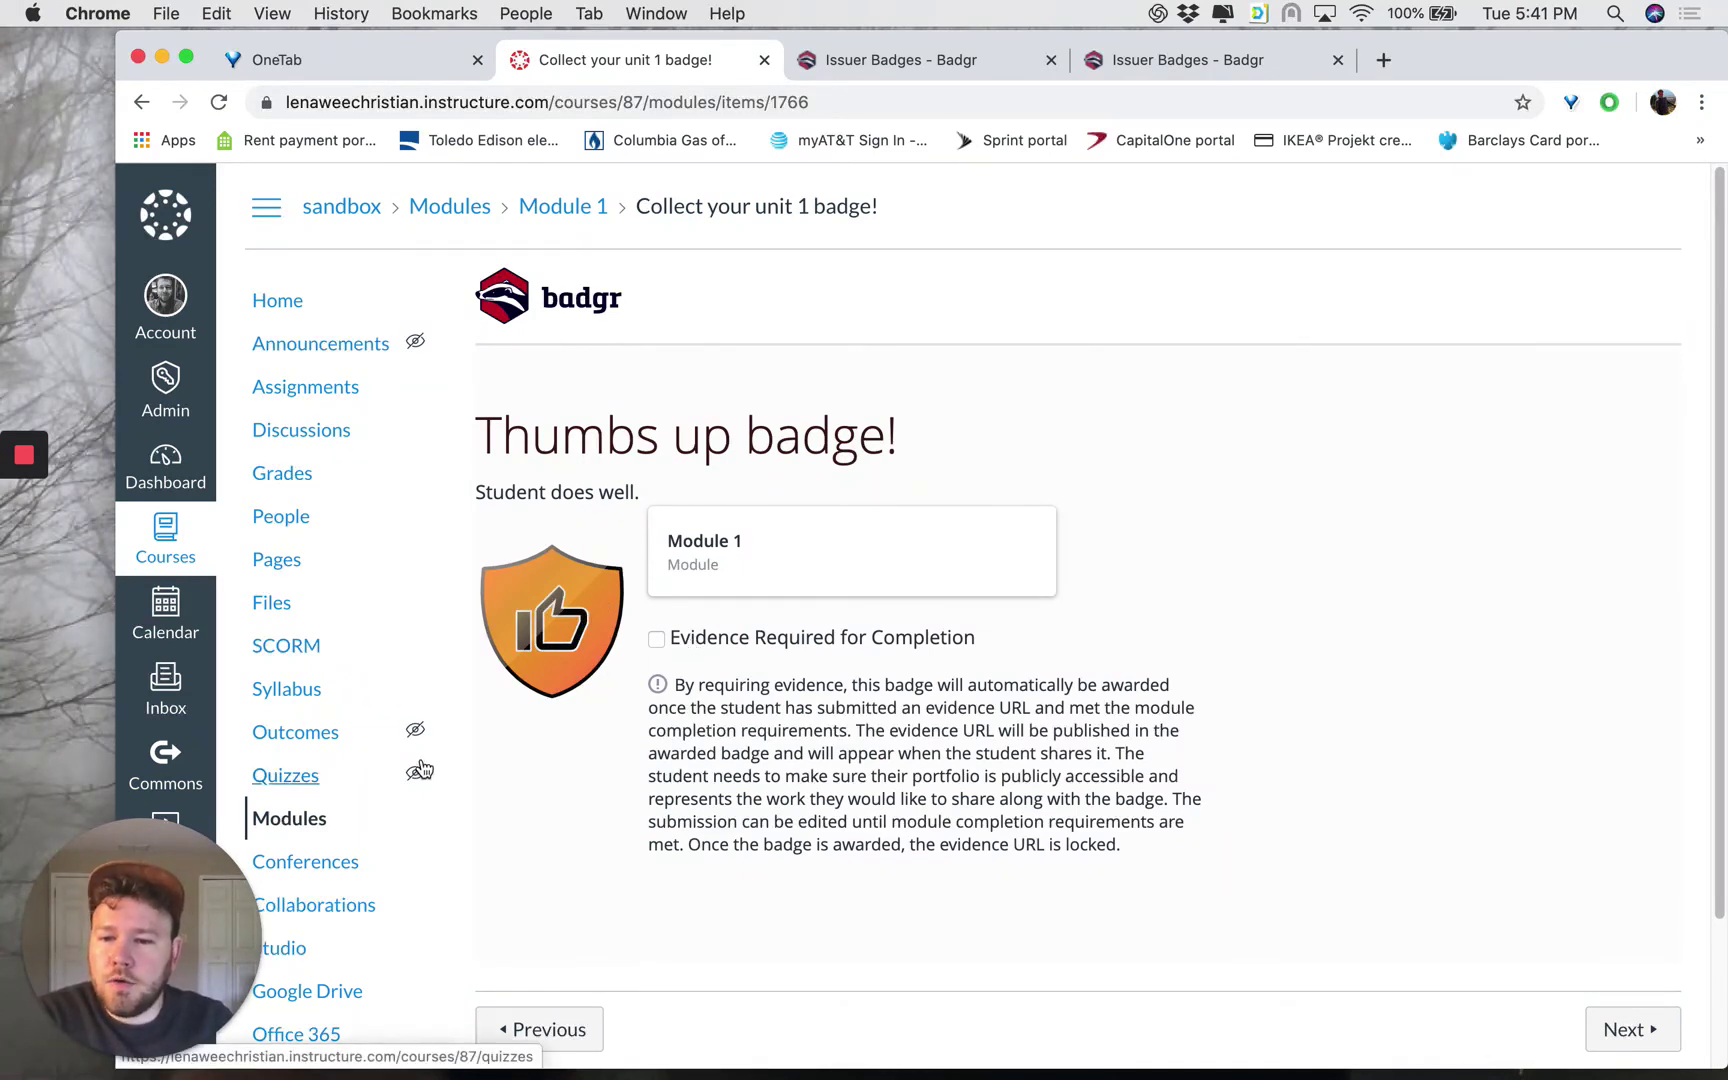
scroll(300, 870, "down", 3)
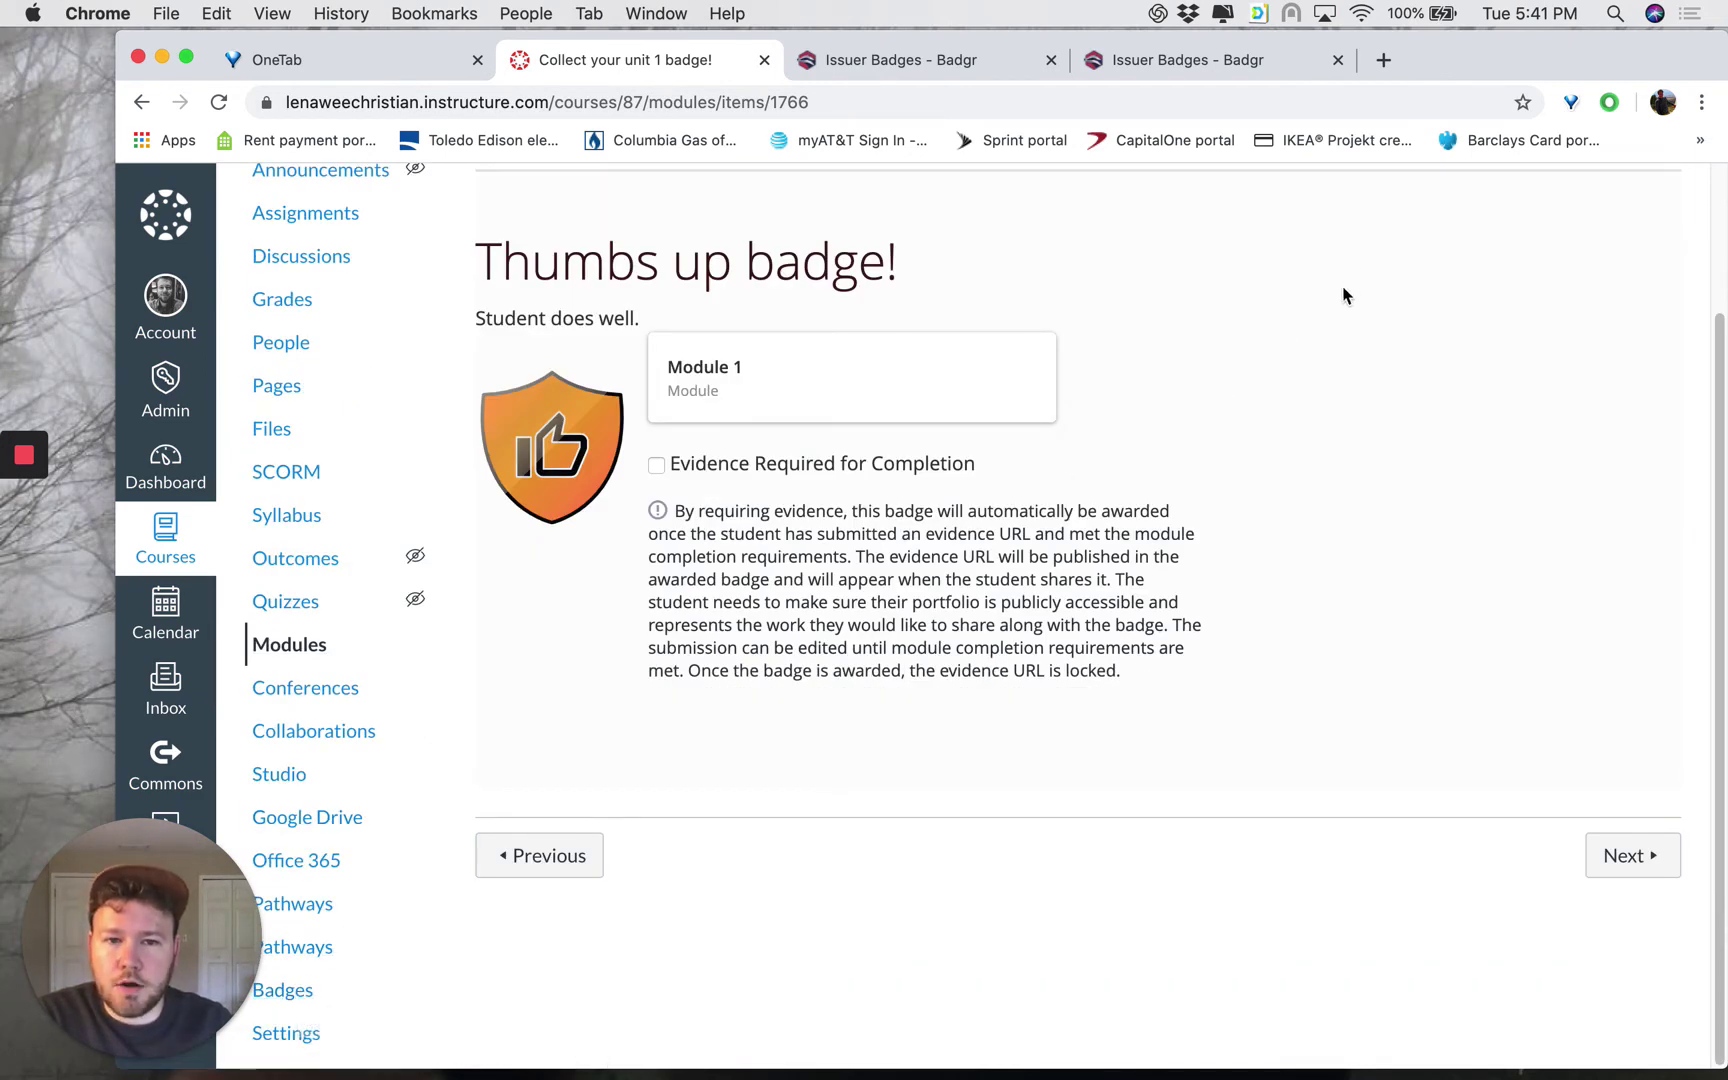
scroll(900, 480, "up", 3)
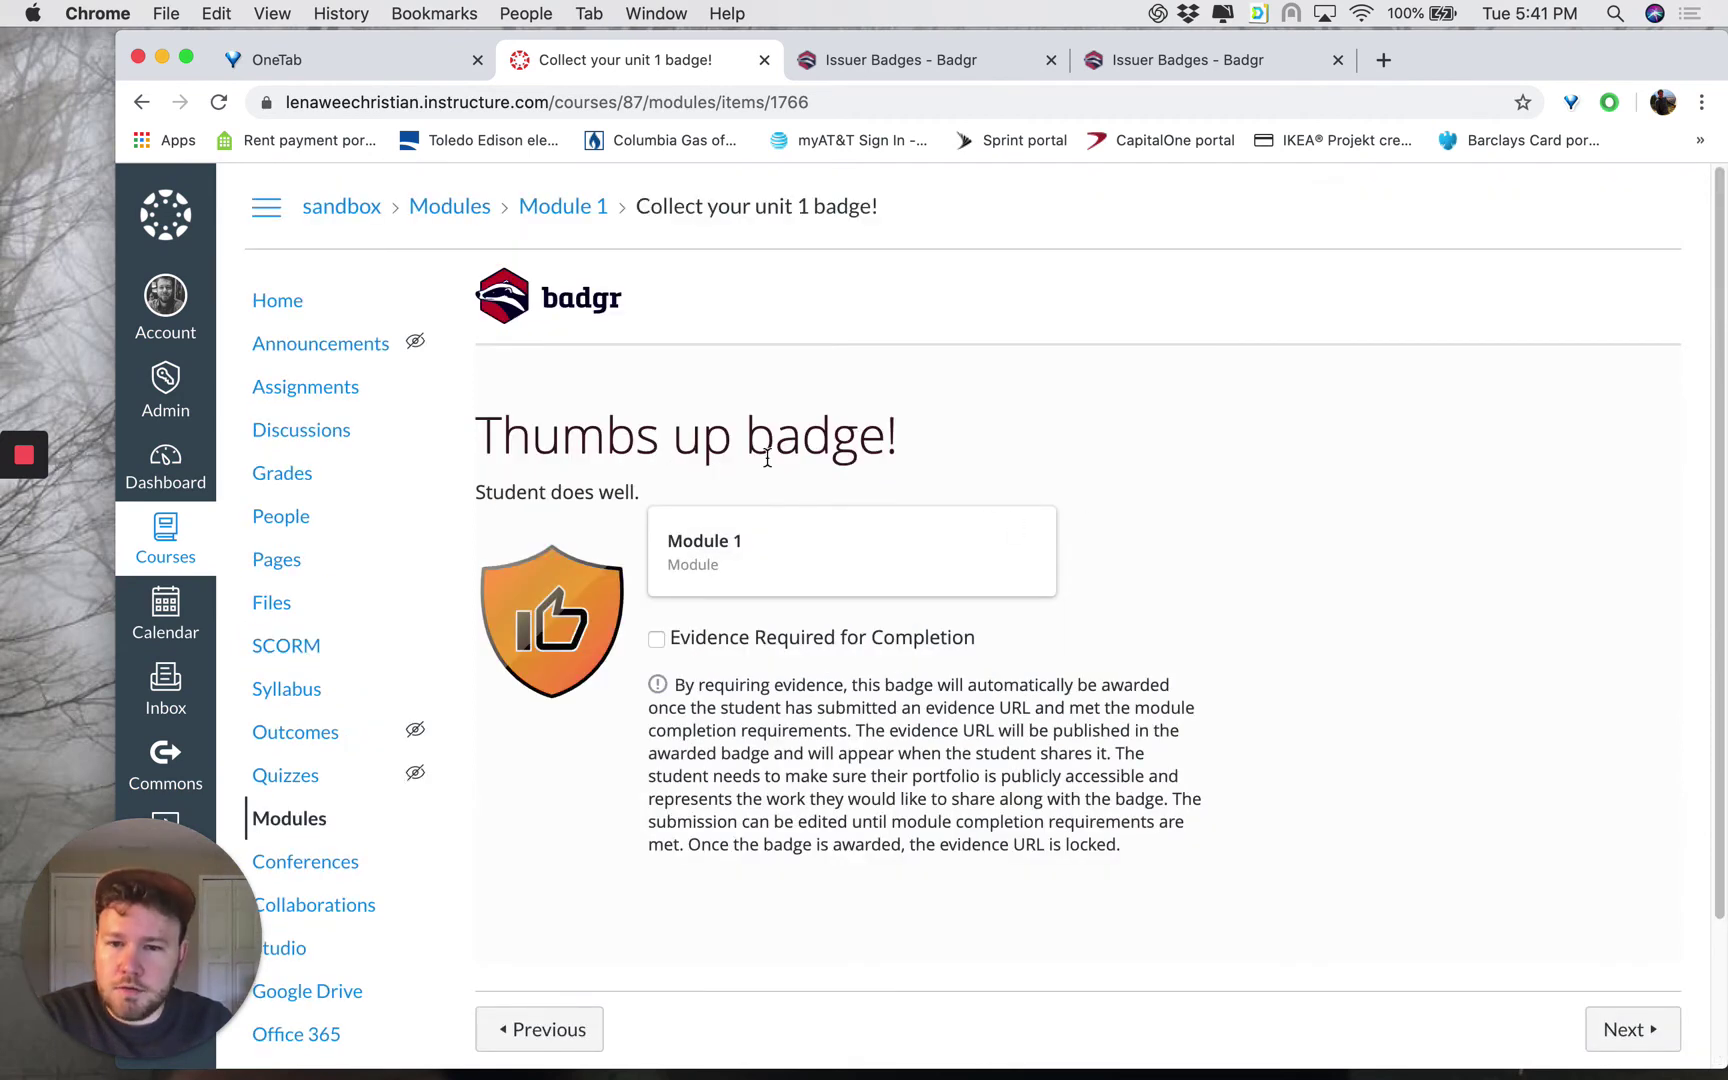
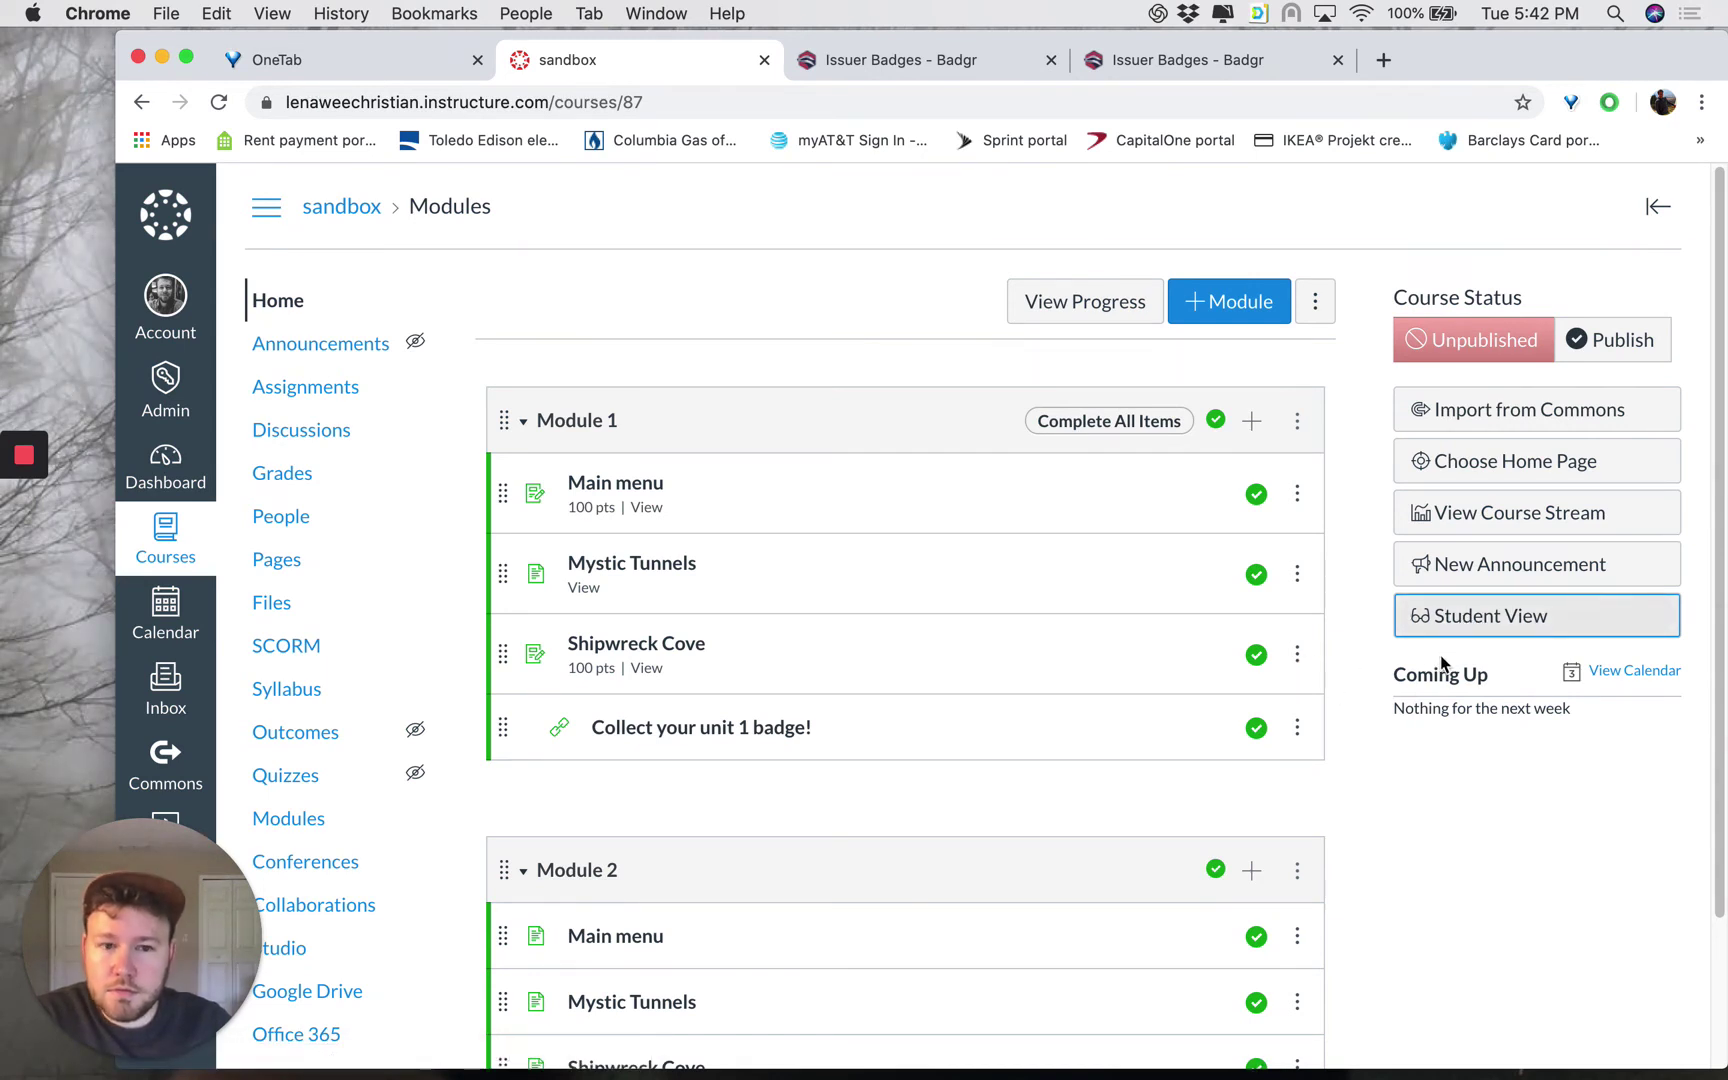
Enter Student View and view Module 1's Main menu, Mystic Tunnels and Shipwreck Cove in order, continuing to the badge item.
left_click(1450, 622)
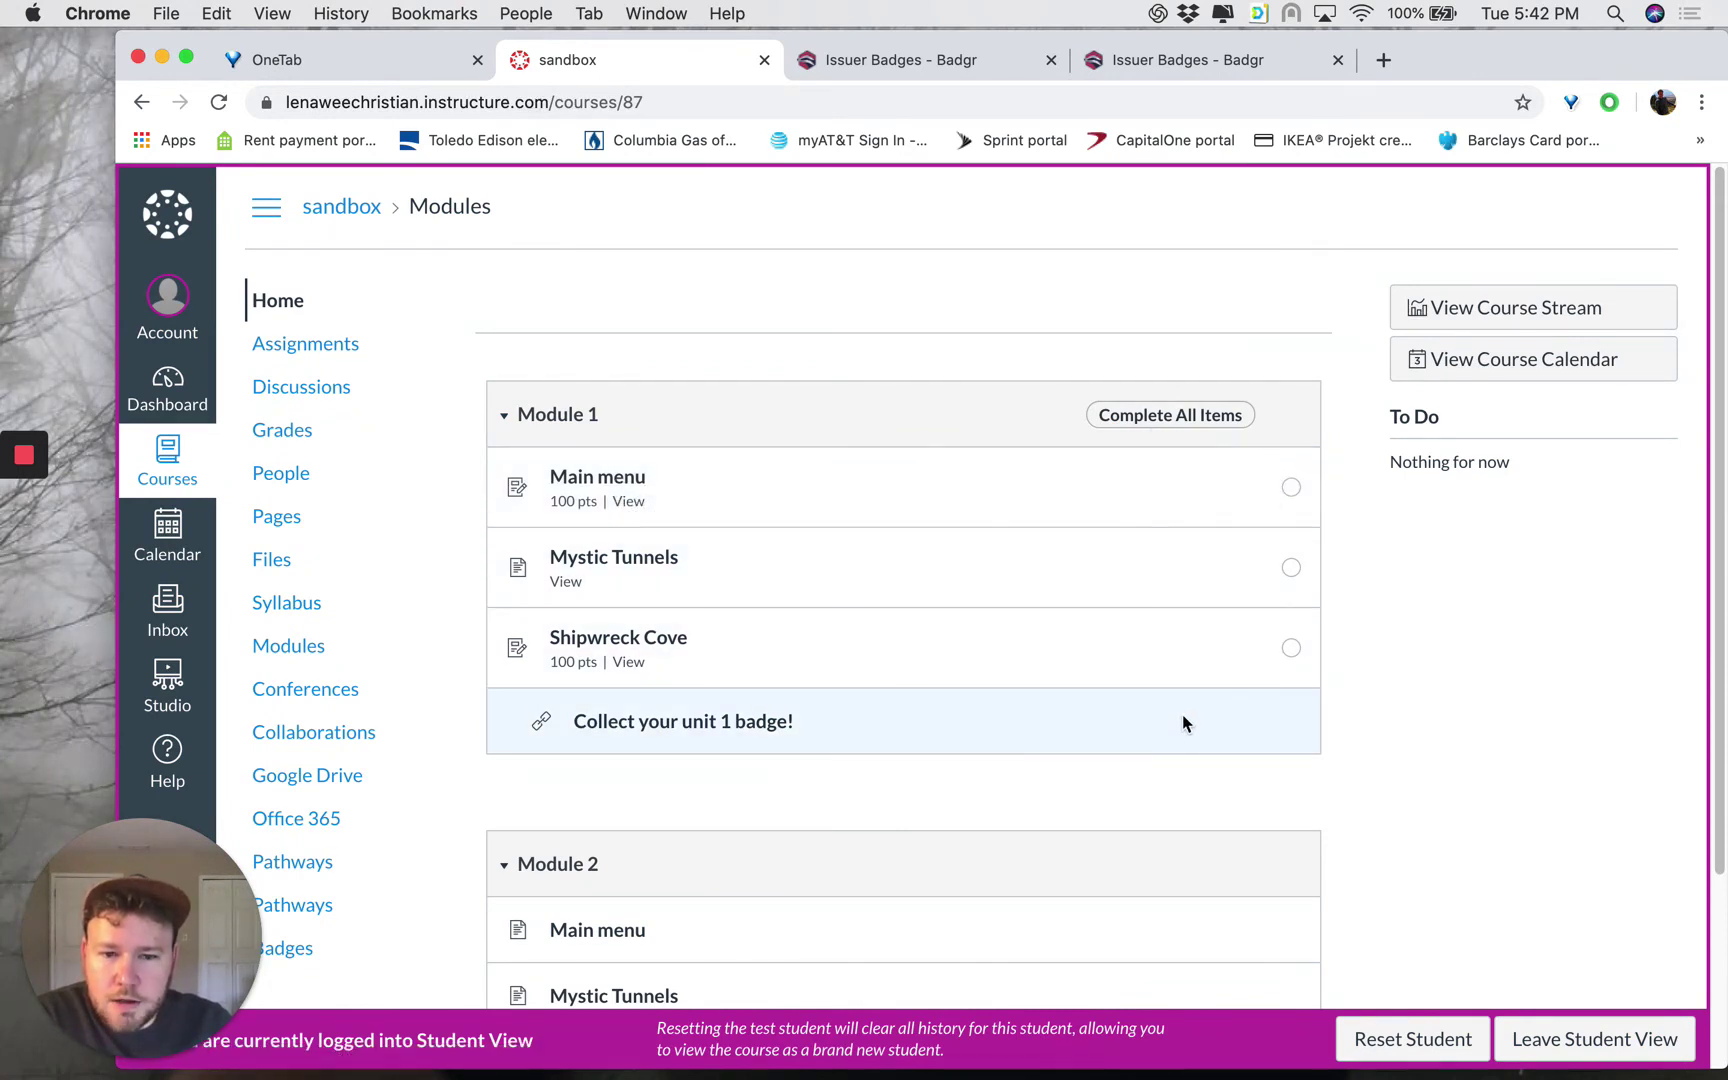
left_click(628, 484)
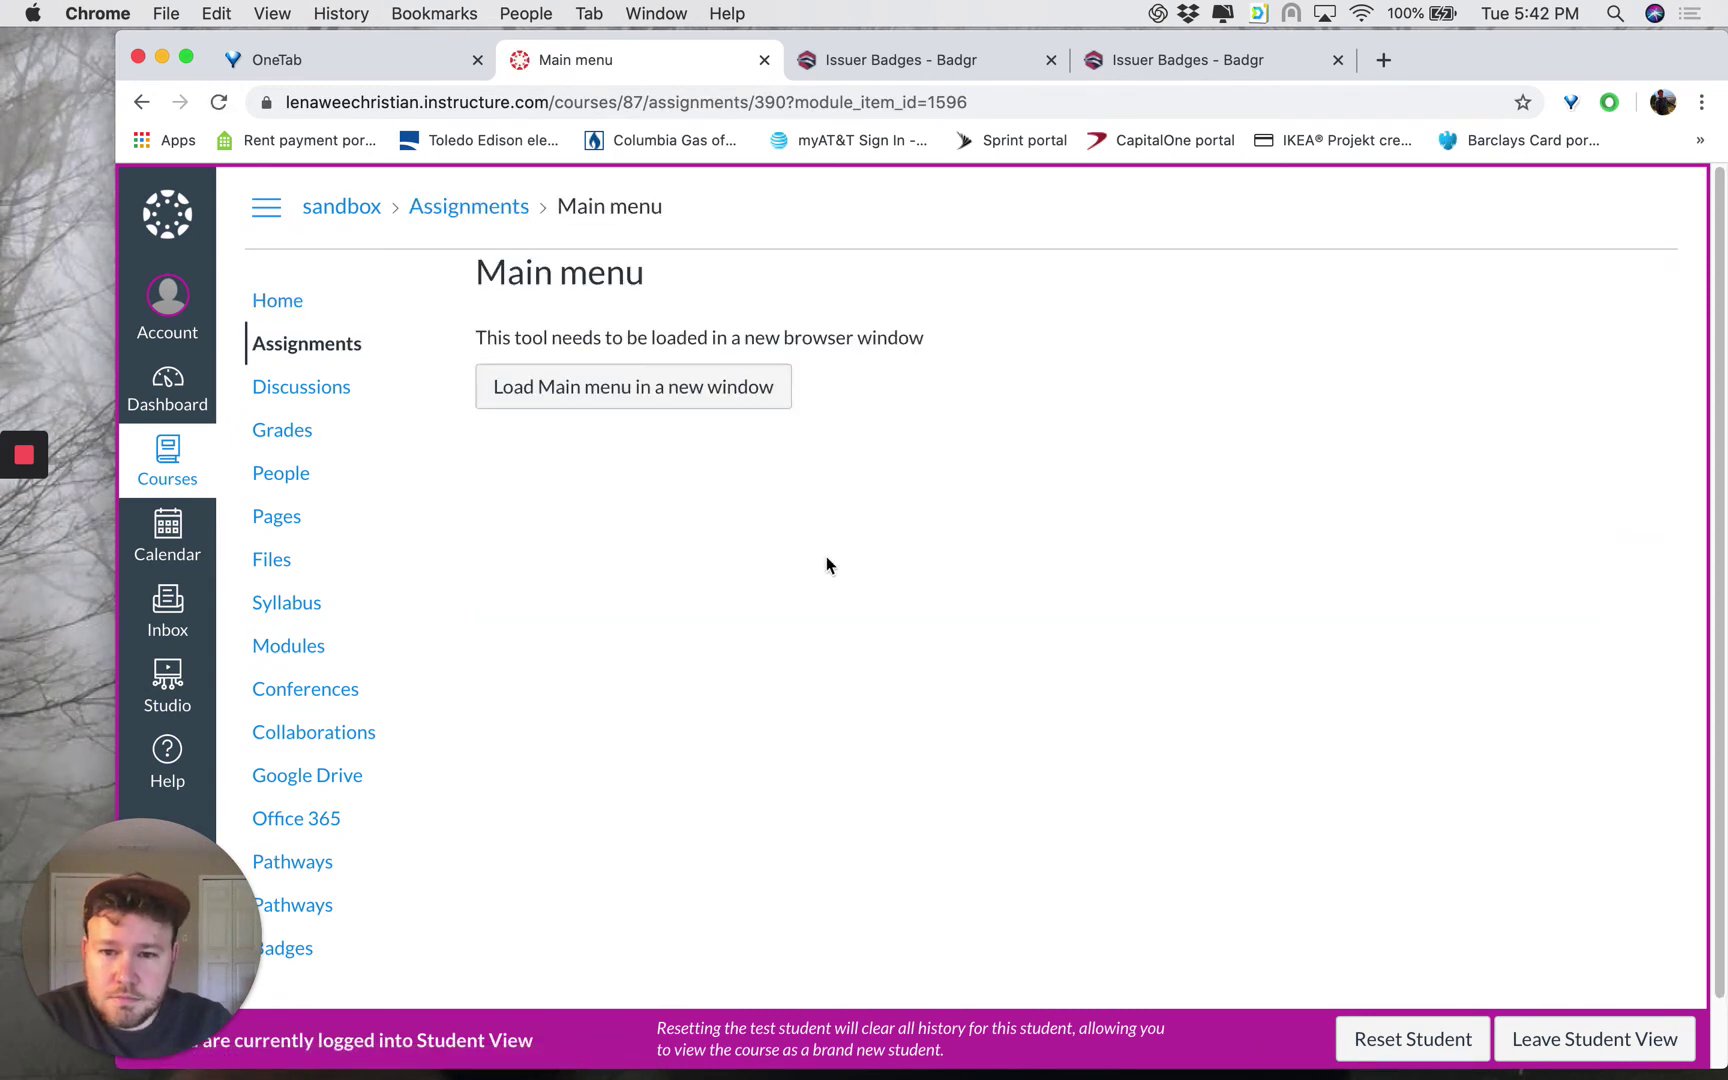
scroll(990, 665, "down", 2)
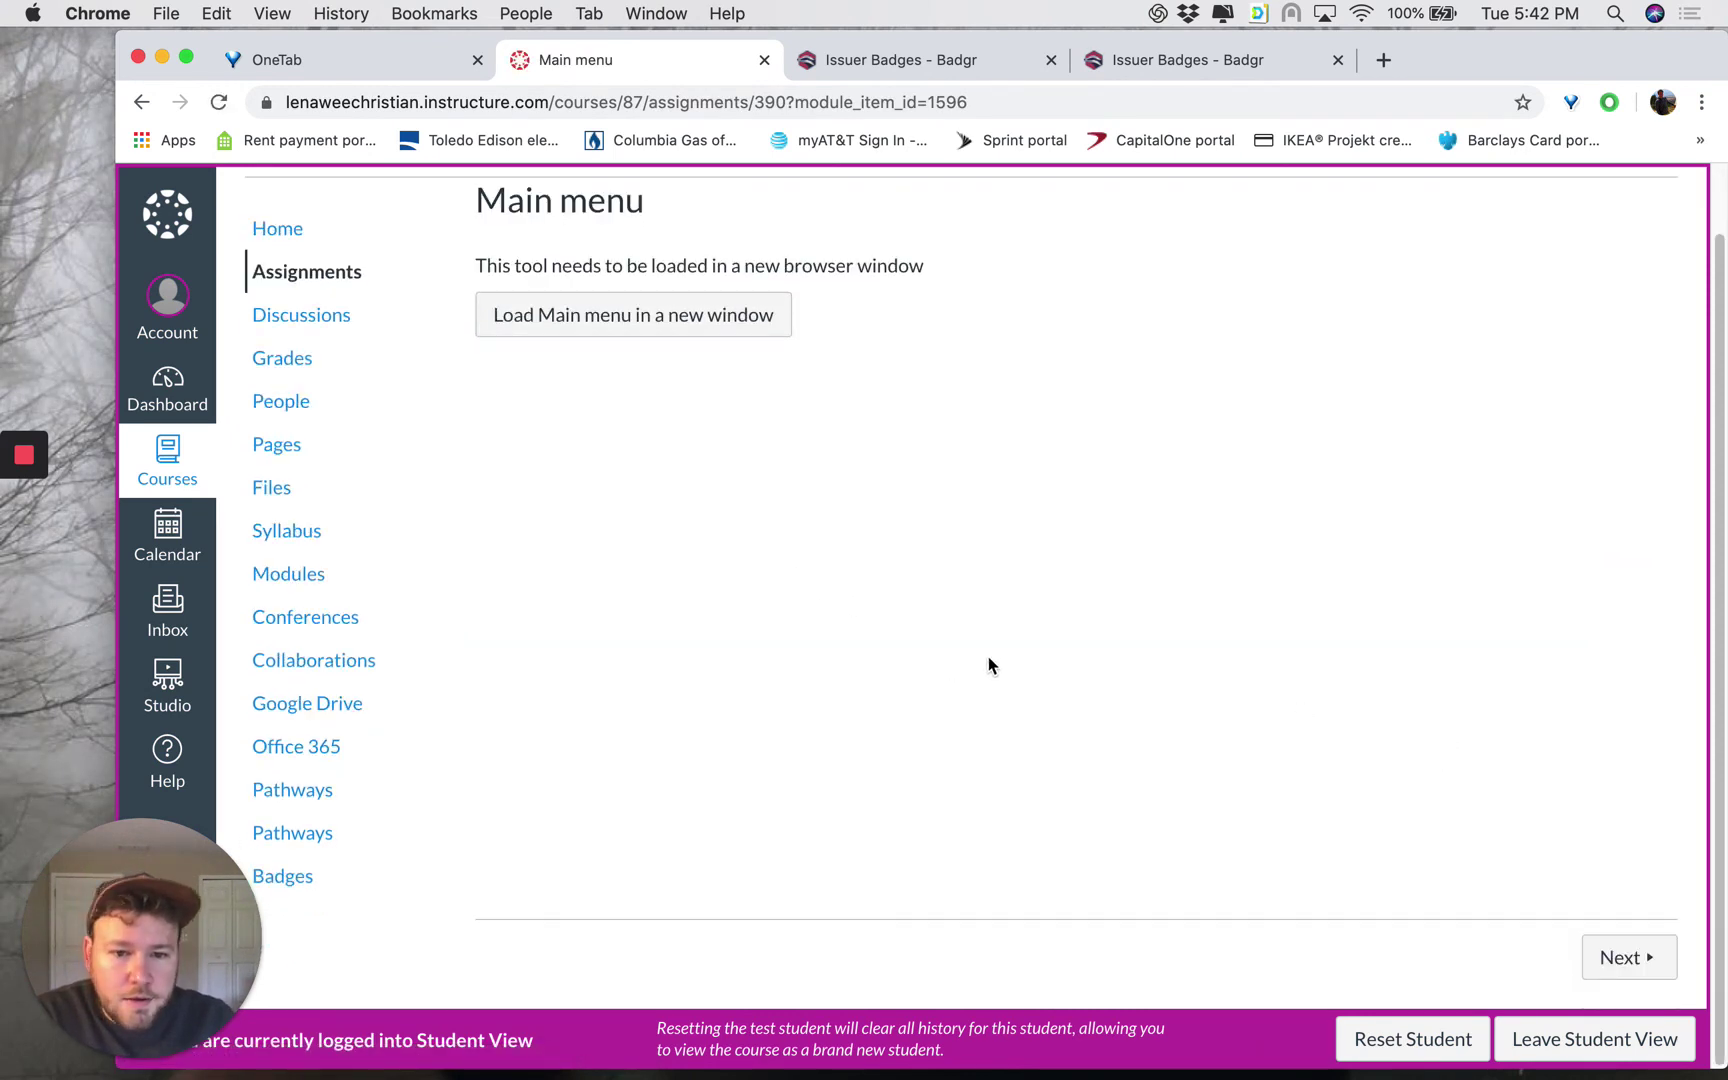
left_click(1616, 959)
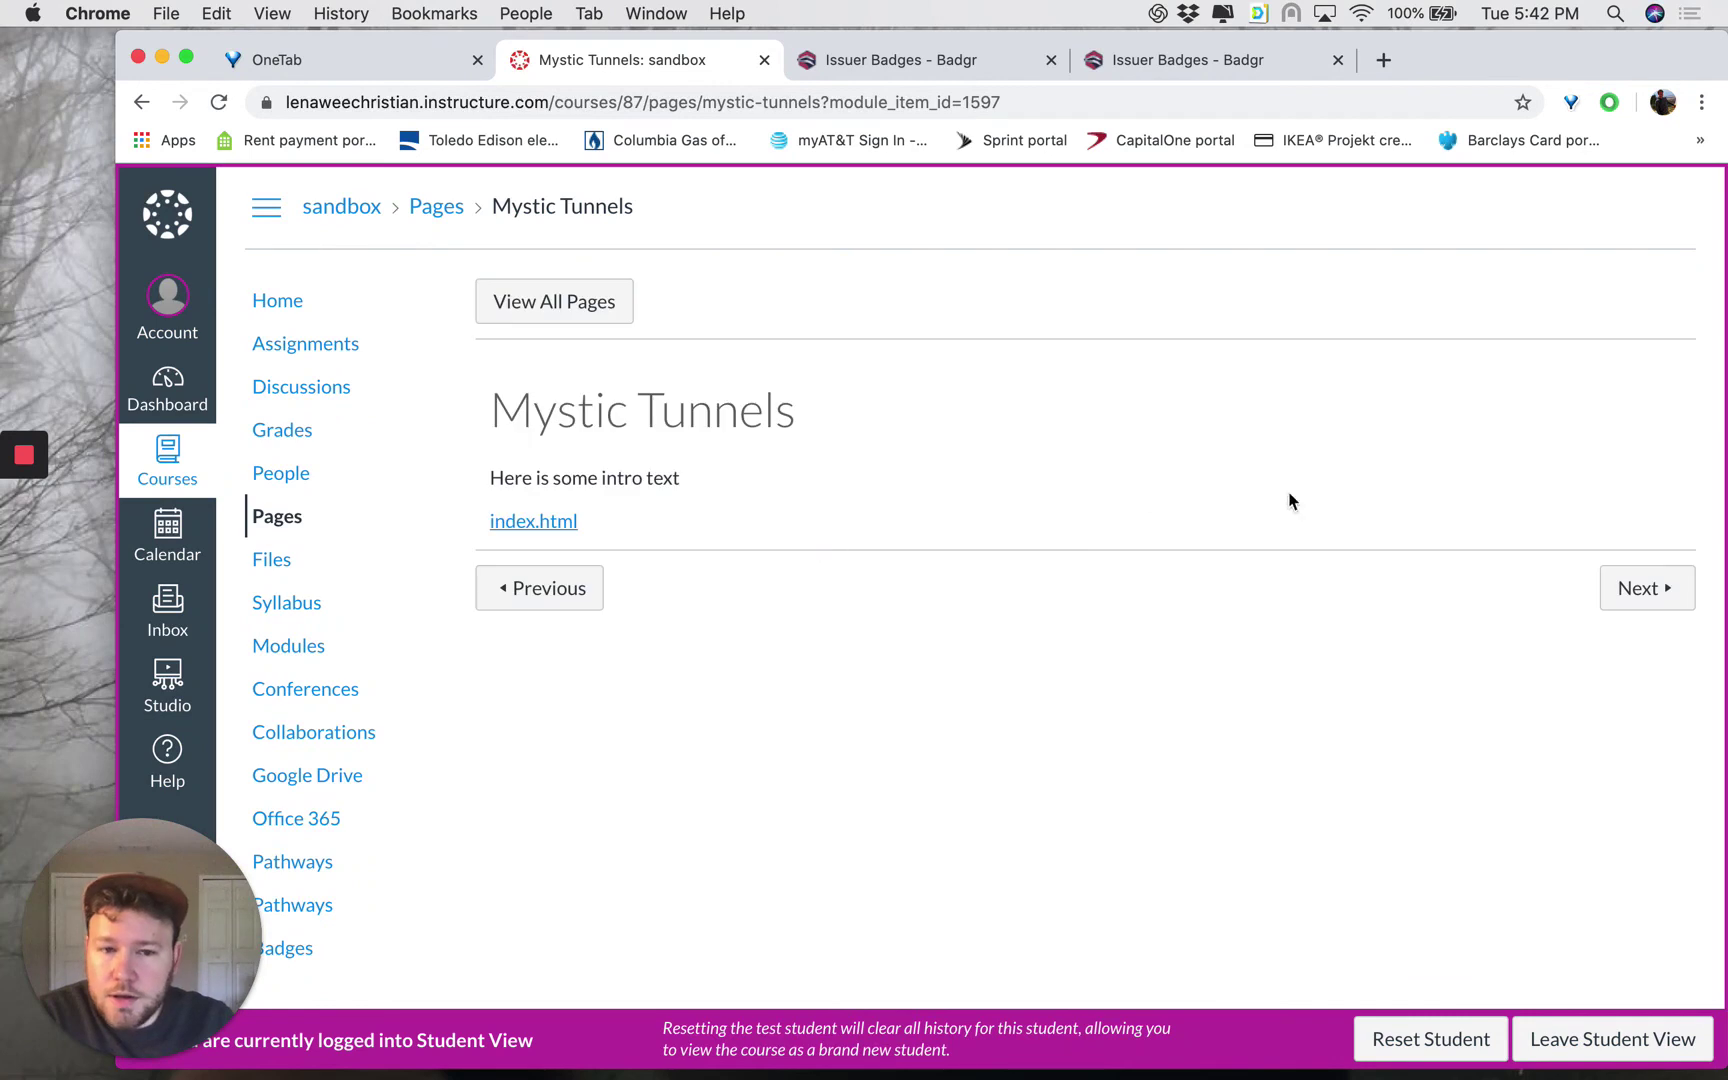
left_click(1650, 595)
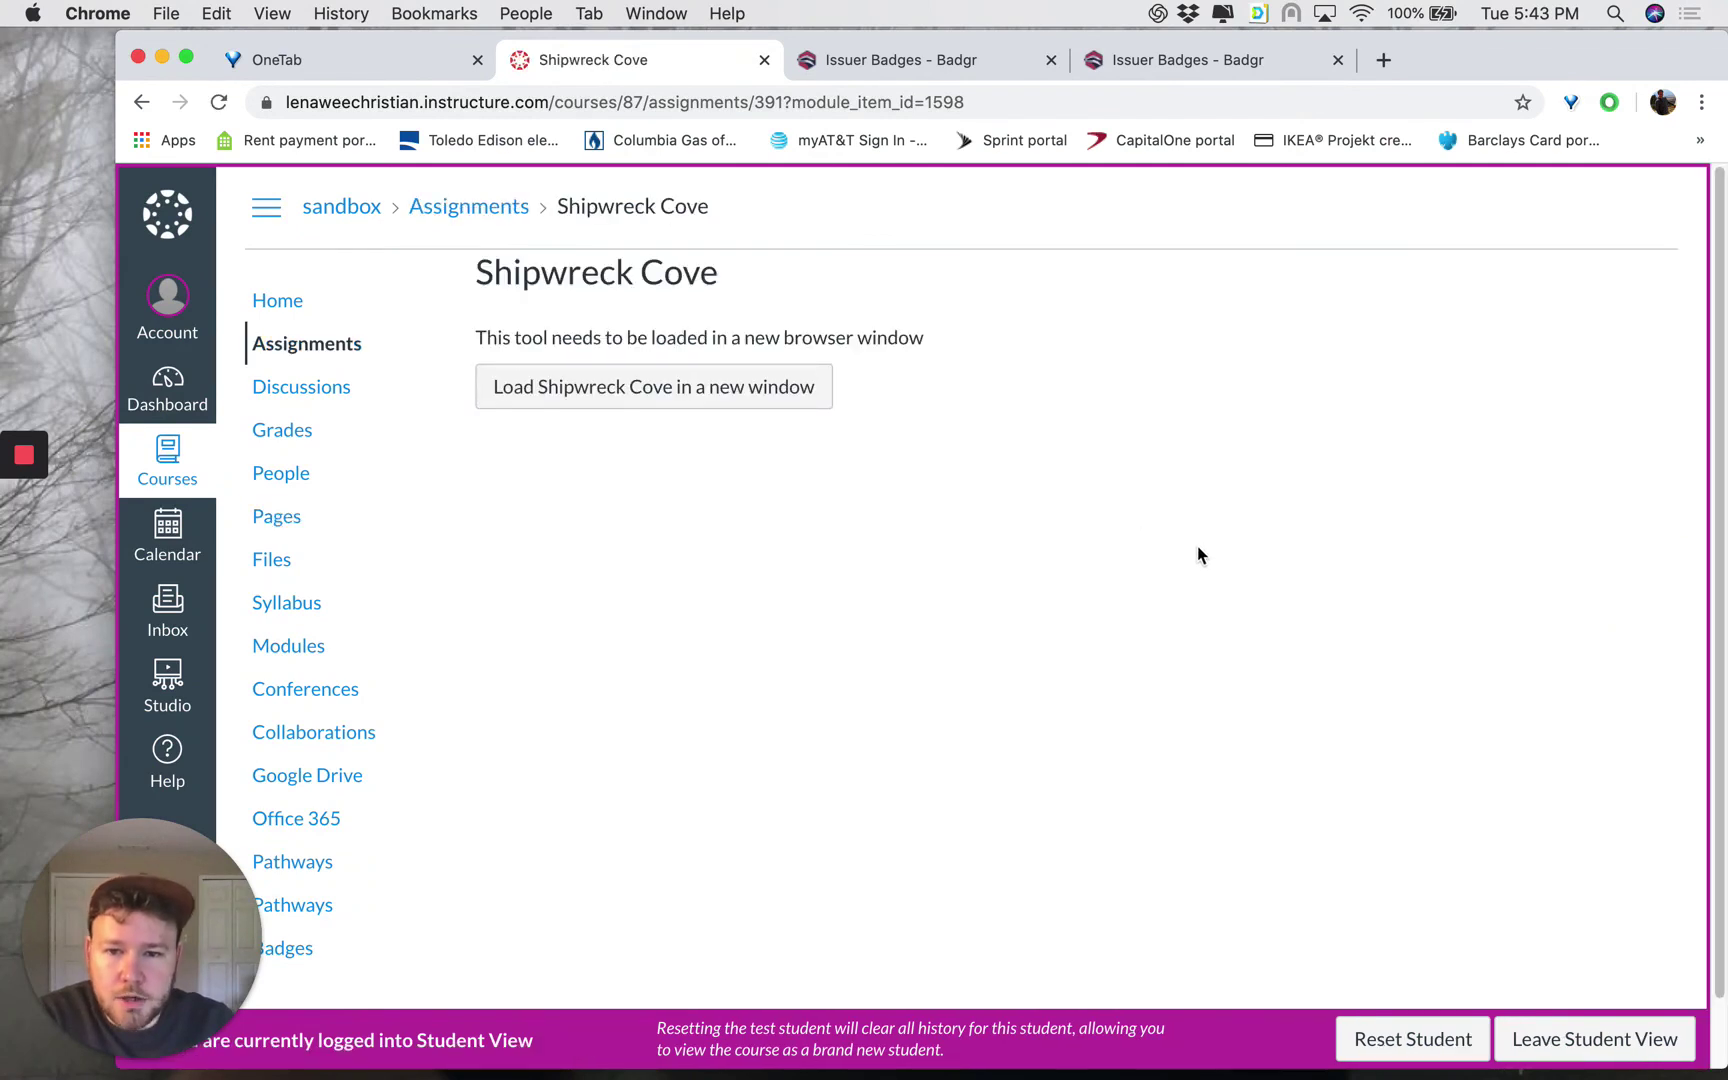
scroll(1205, 570, "down", 2)
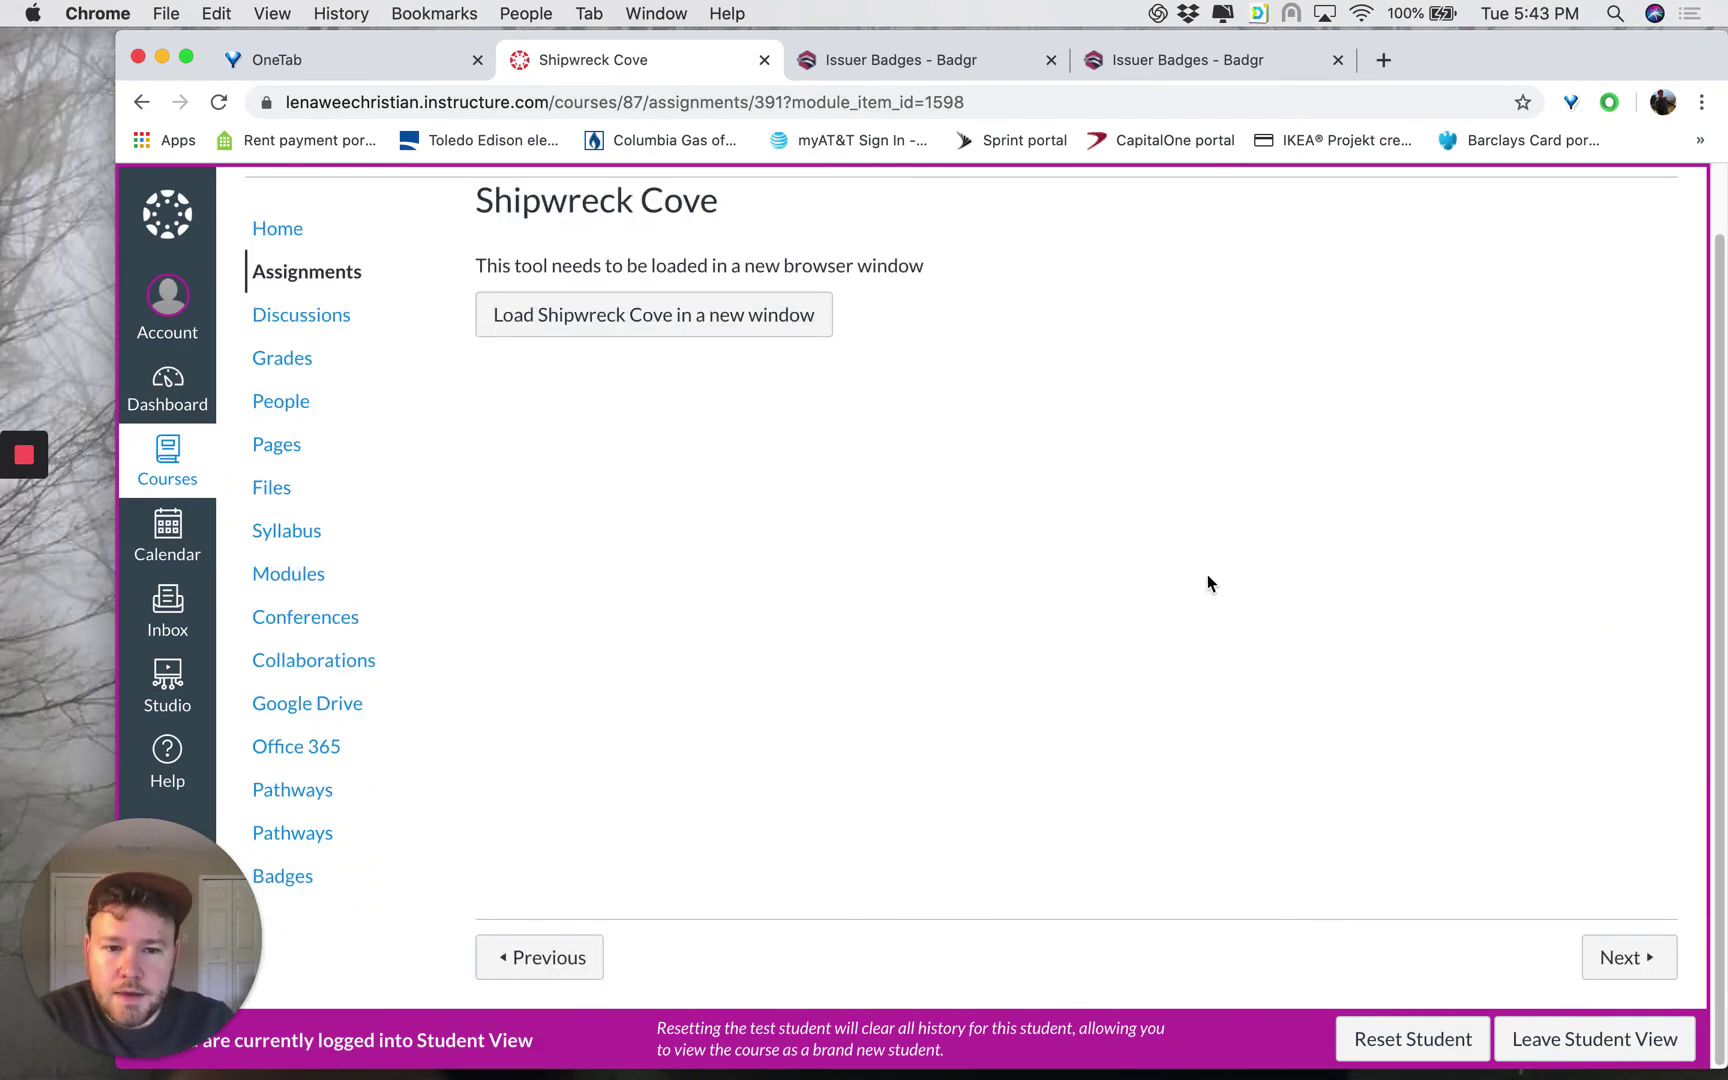
left_click(1614, 968)
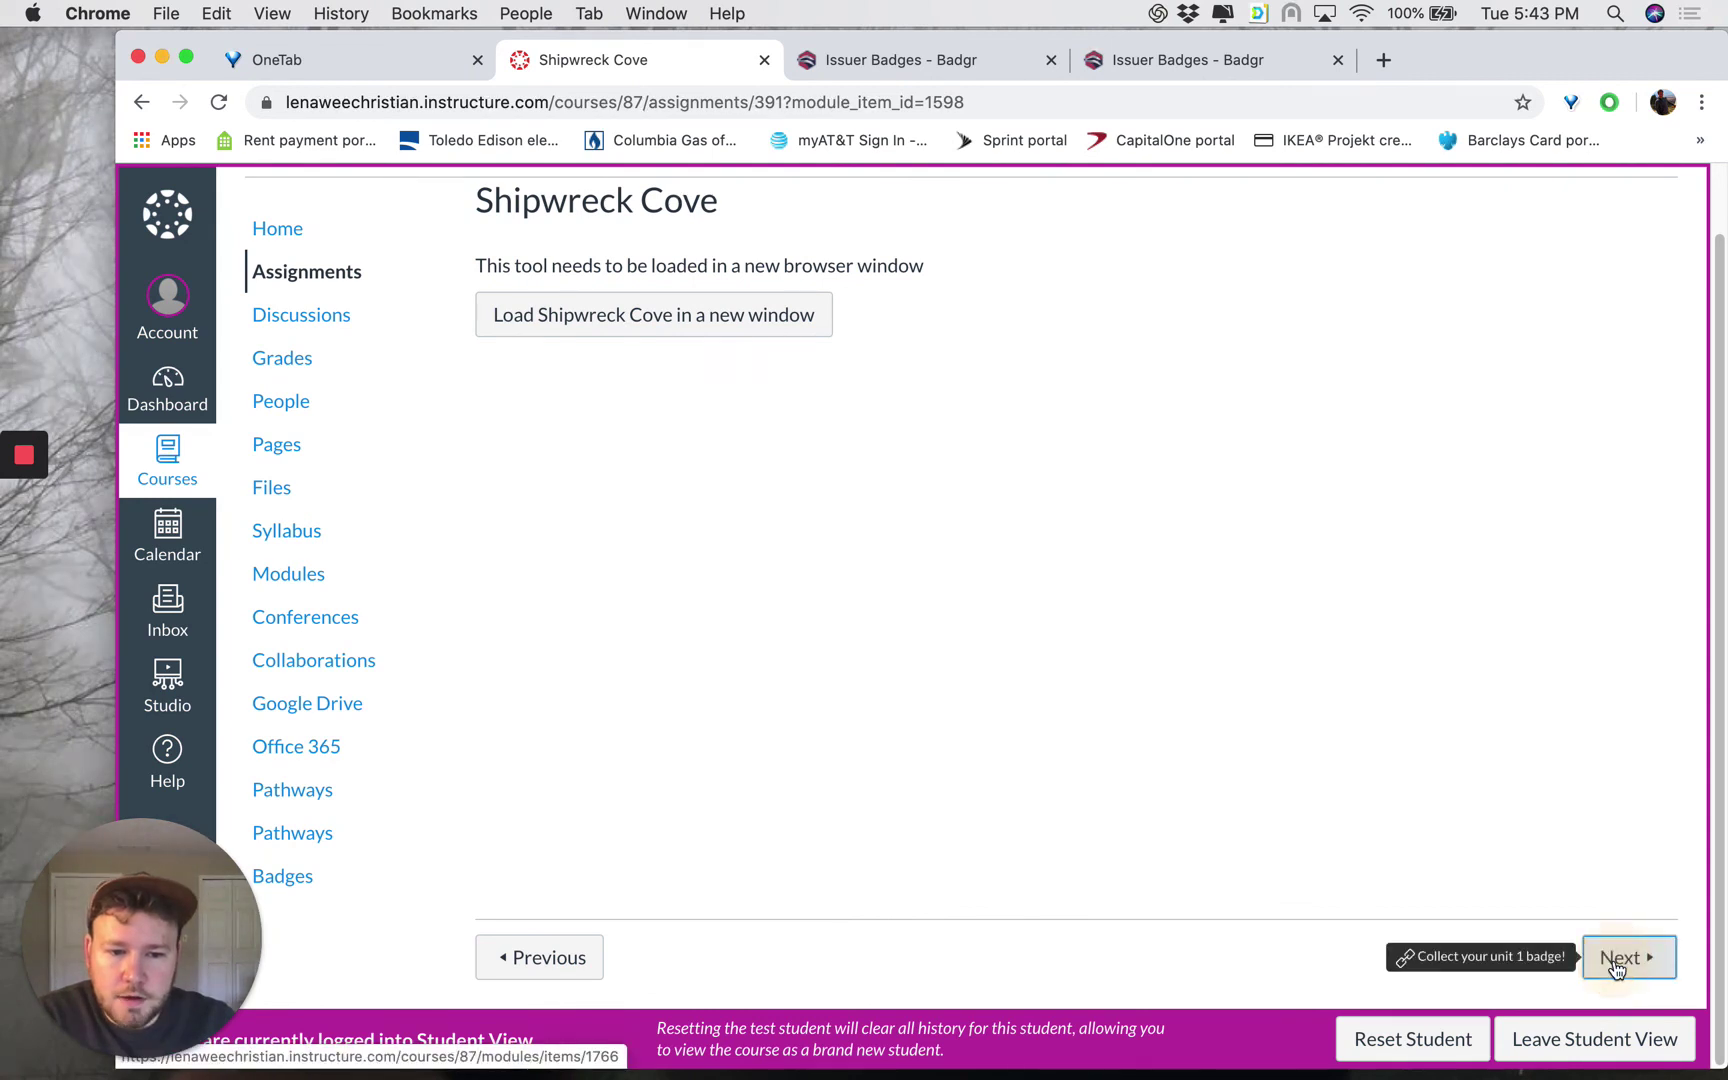